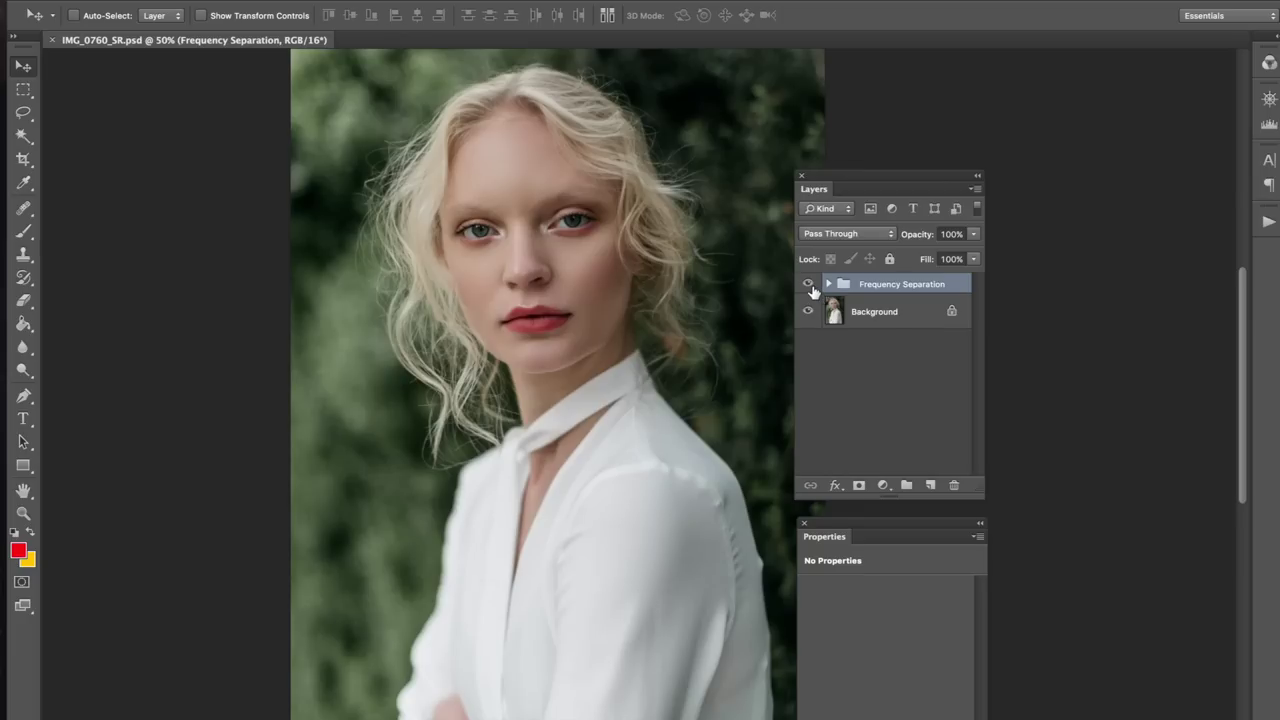
# Compare the portrait with and without the Frequency Separation group's retouching.
pyautogui.click(808, 285)
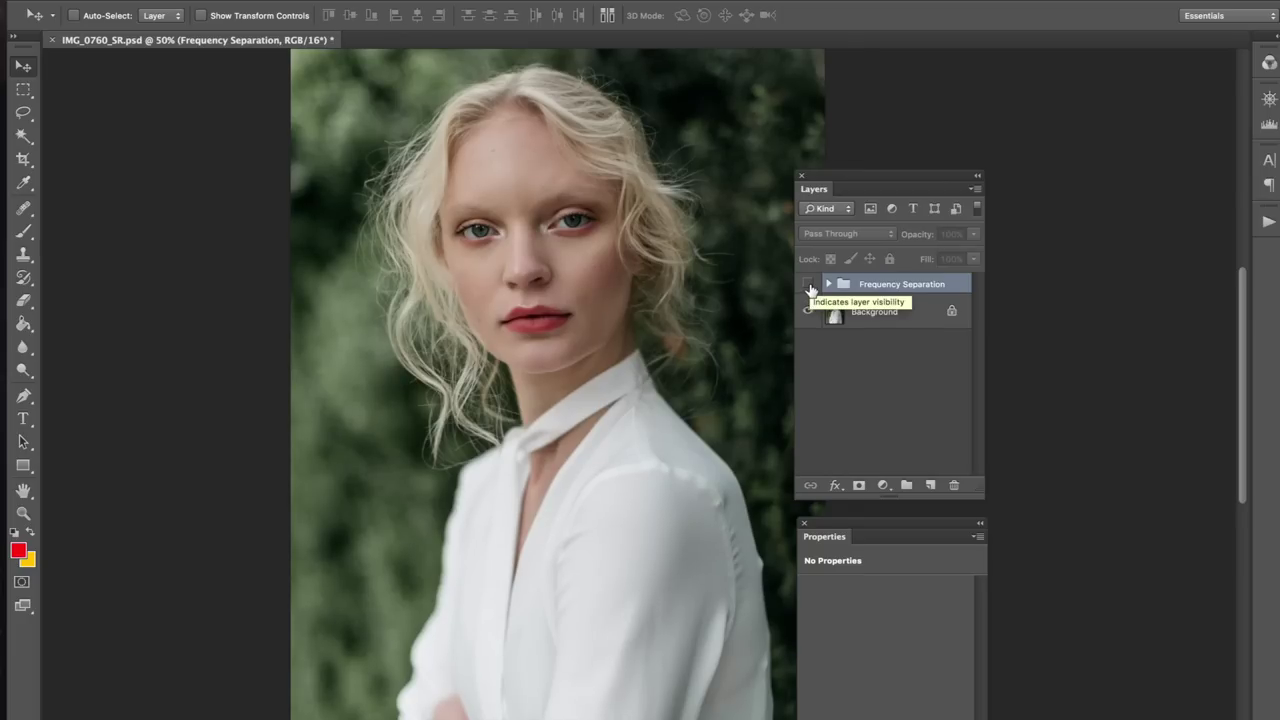
pyautogui.click(808, 285)
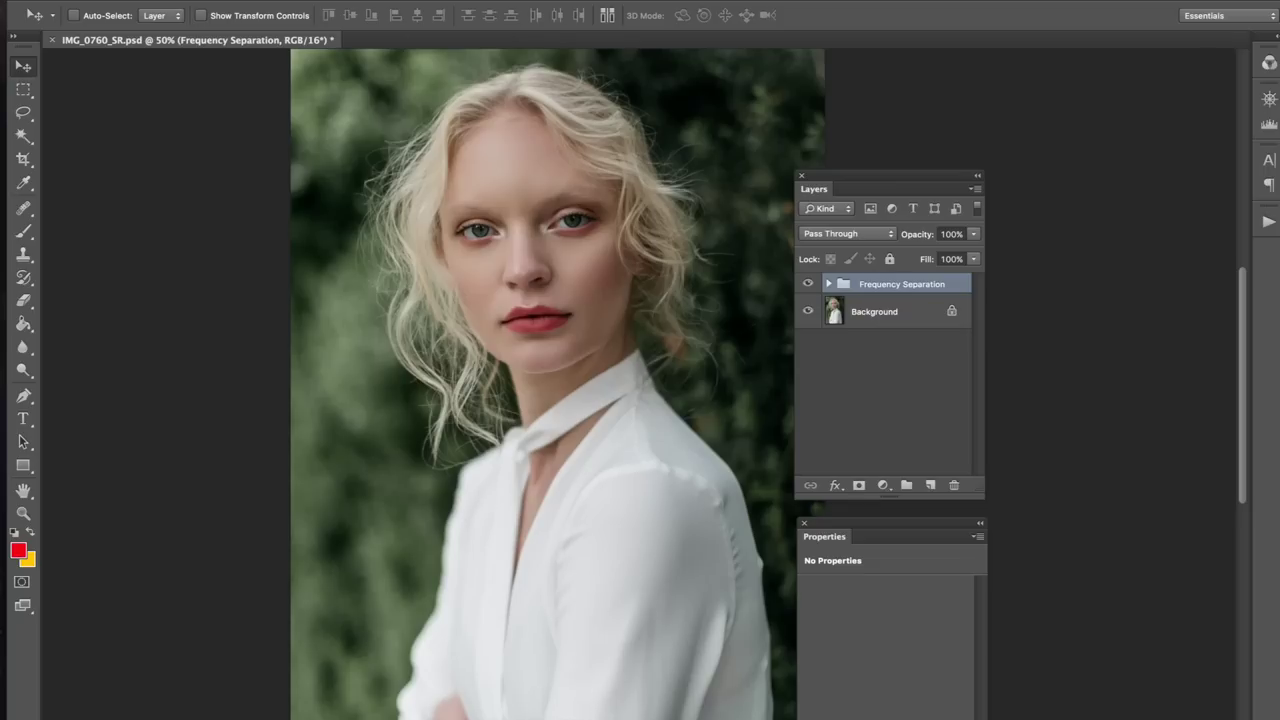
pyautogui.press('Escape')
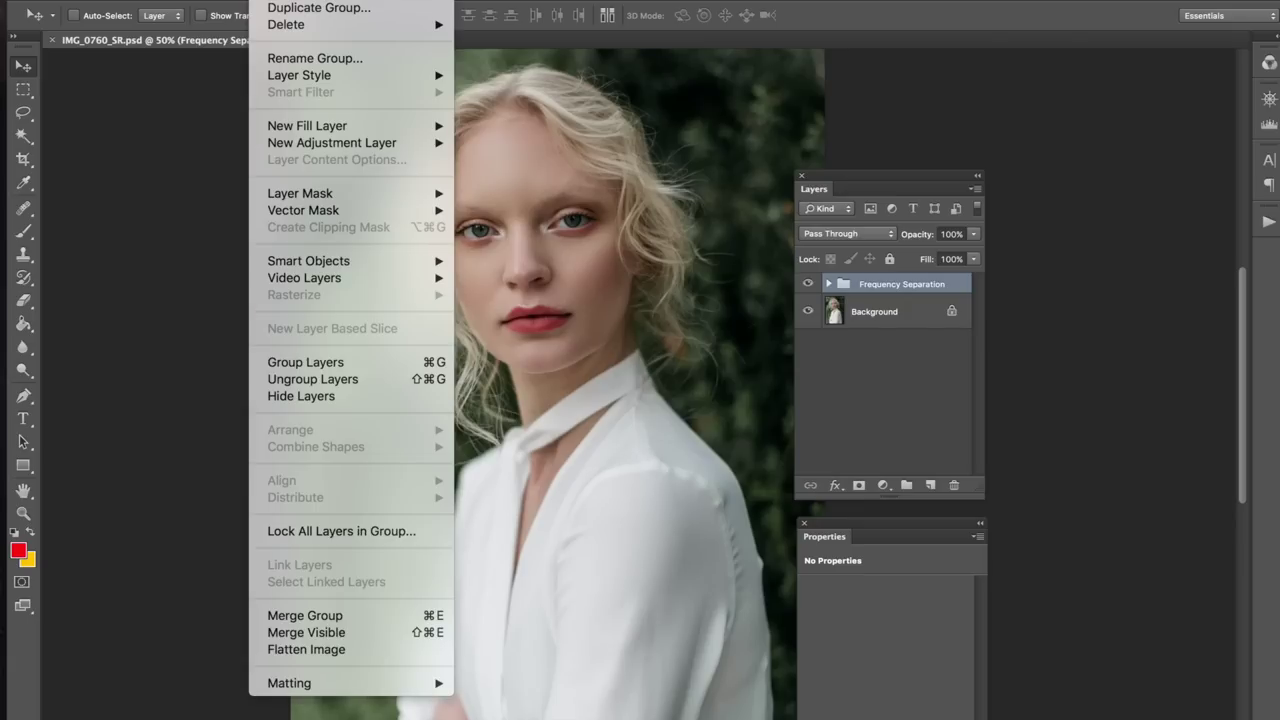
# Add a Hue/Saturation adjustment layer above the Frequency Separation group and set its Master saturation to -6.
pyautogui.moveTo(418, 147)
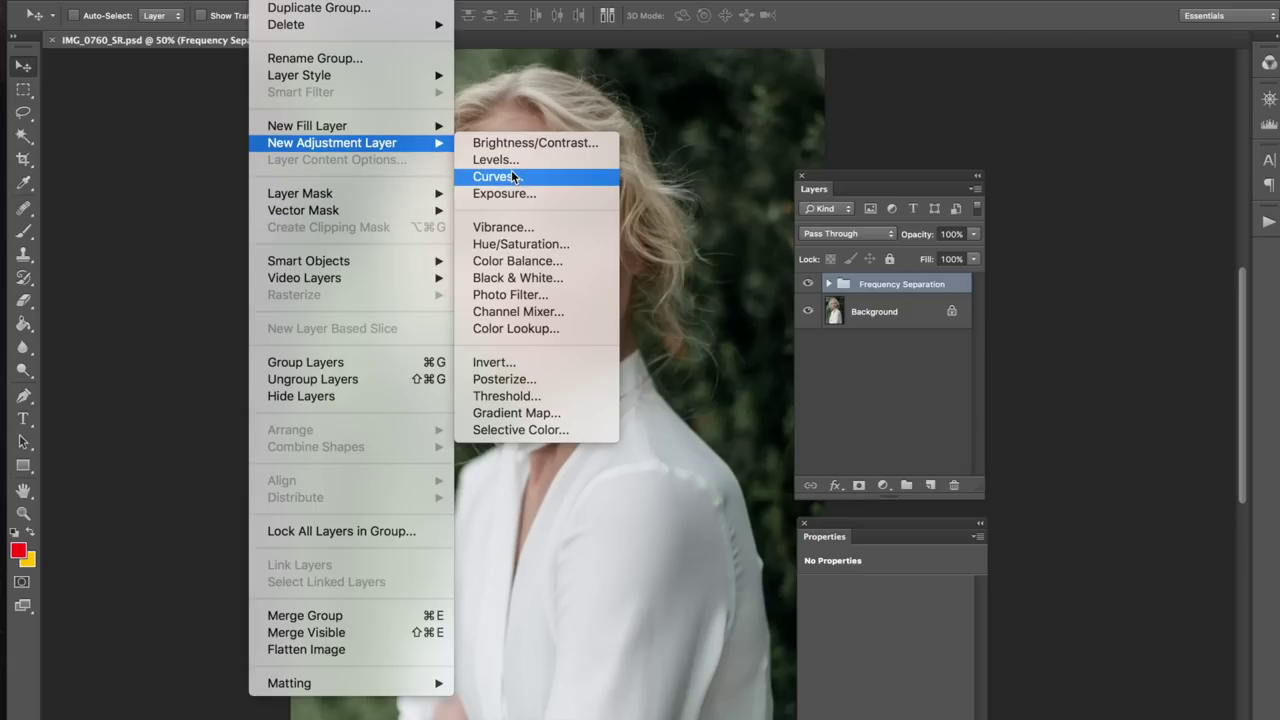
pyautogui.click(546, 248)
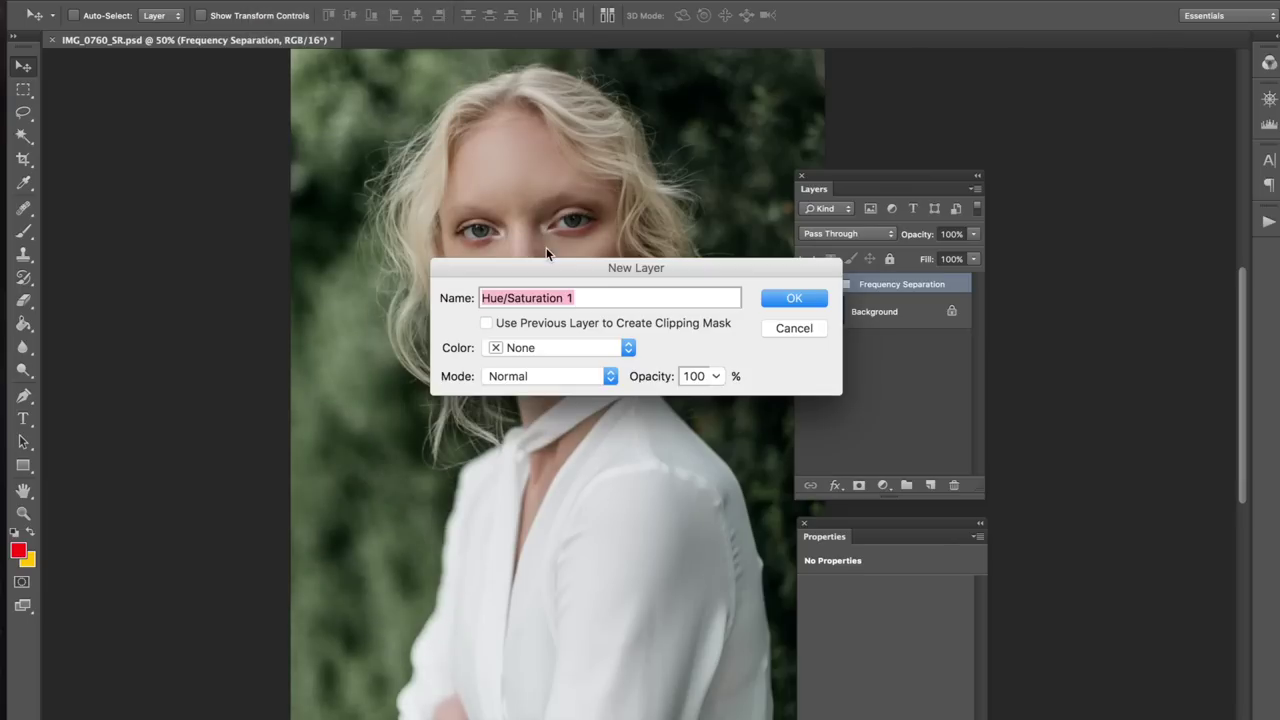
pyautogui.press('Return')
pyautogui.moveTo(849, 177); pyautogui.dragTo(853, 82)
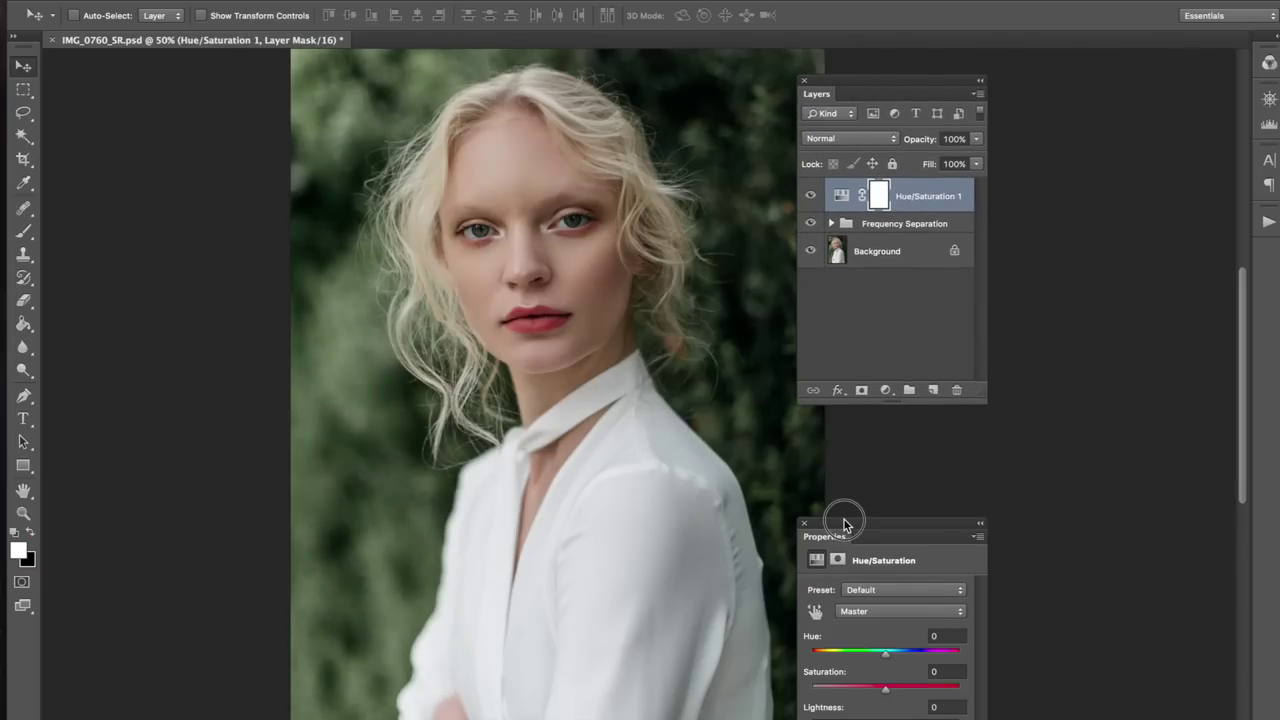
pyautogui.moveTo(843, 523); pyautogui.dragTo(849, 305)
pyautogui.moveTo(884, 482); pyautogui.dragTo(881, 482)
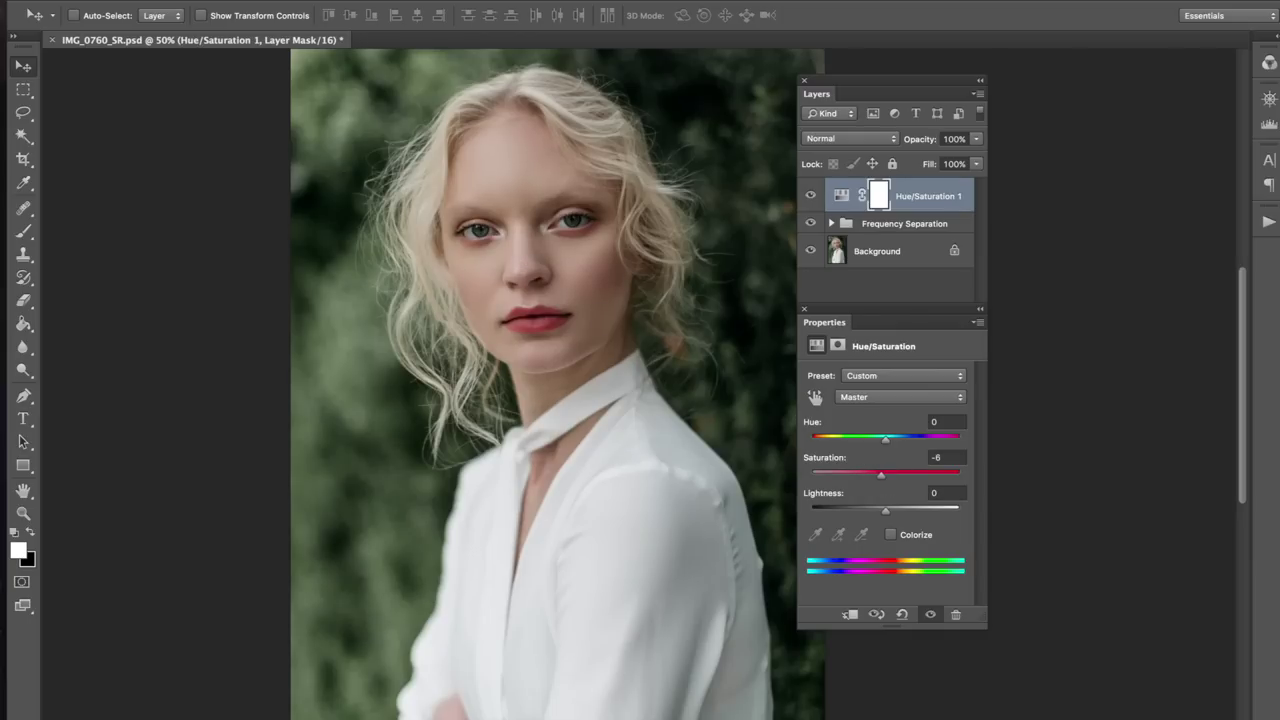
# Add a Selective Color adjustment layer and set its Greens to Magenta +8% and Yellow -100%.
pyautogui.click(268, 2)
pyautogui.moveTo(415, 150)
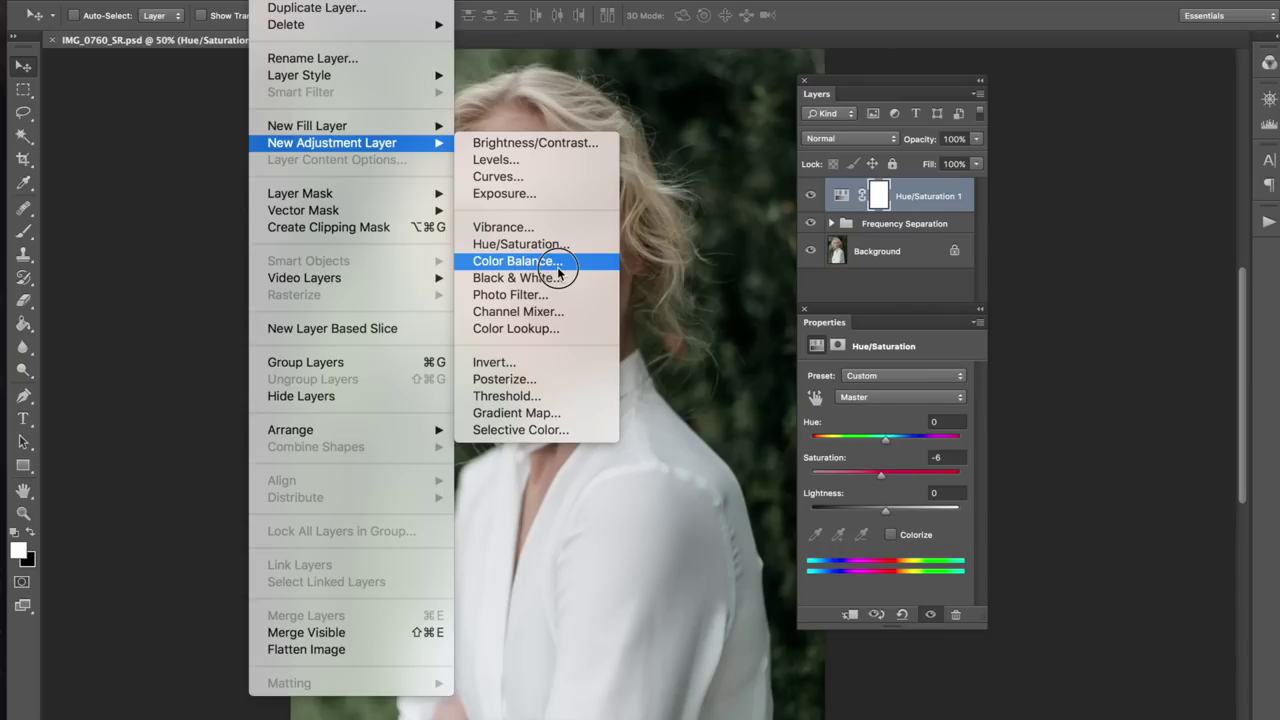
pyautogui.click(530, 429)
pyautogui.press('Return')
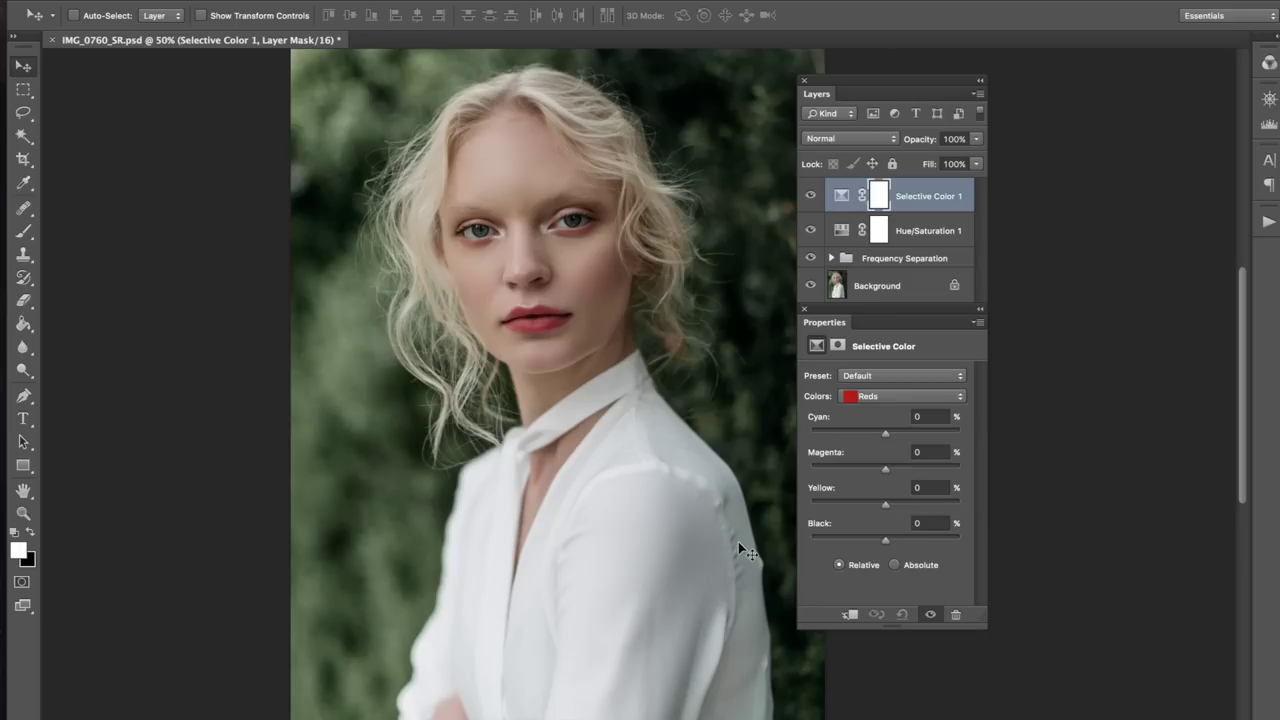
pyautogui.click(885, 399)
pyautogui.click(884, 424)
pyautogui.moveTo(885, 506); pyautogui.dragTo(797, 497)
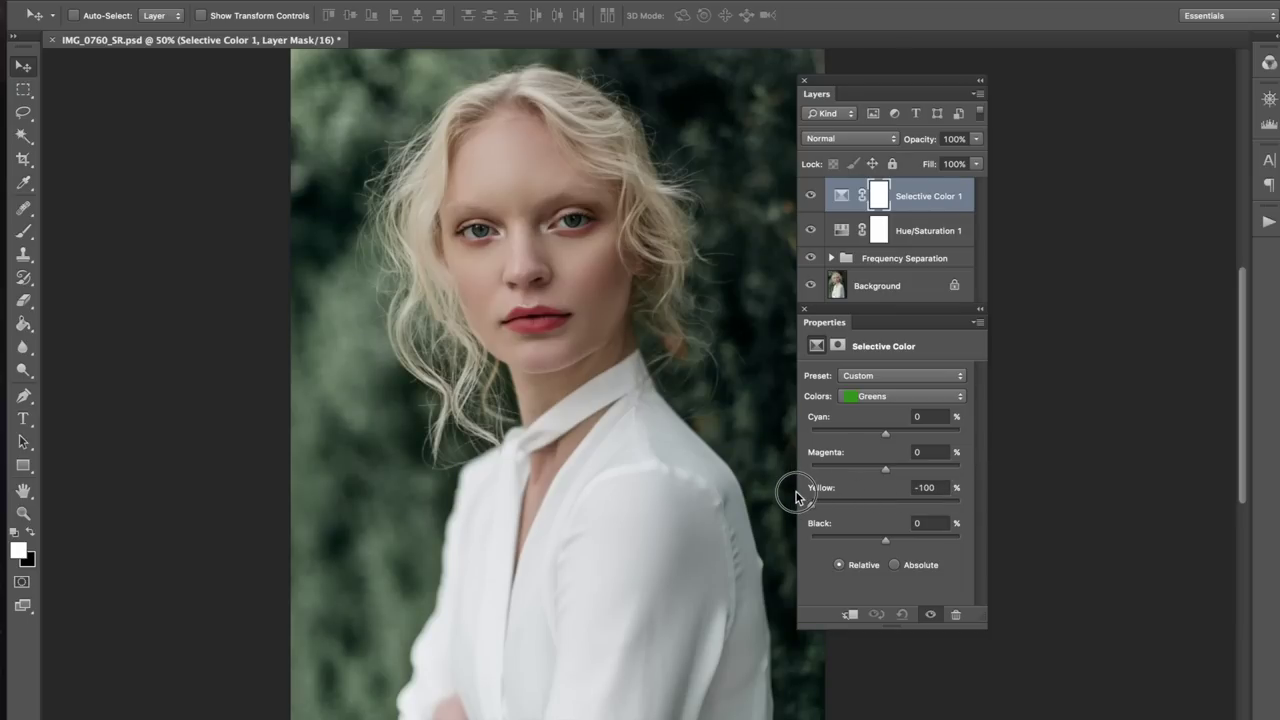
pyautogui.moveTo(884, 469); pyautogui.dragTo(1056, 432)
pyautogui.moveTo(953, 424); pyautogui.dragTo(999, 428)
pyautogui.press('super+z')
# Add a Curves adjustment layer and shape the RGB curve with a shadow point at 60/62, an upper midtone point and slightly inset black and white endpoints.
pyautogui.click(268, 2)
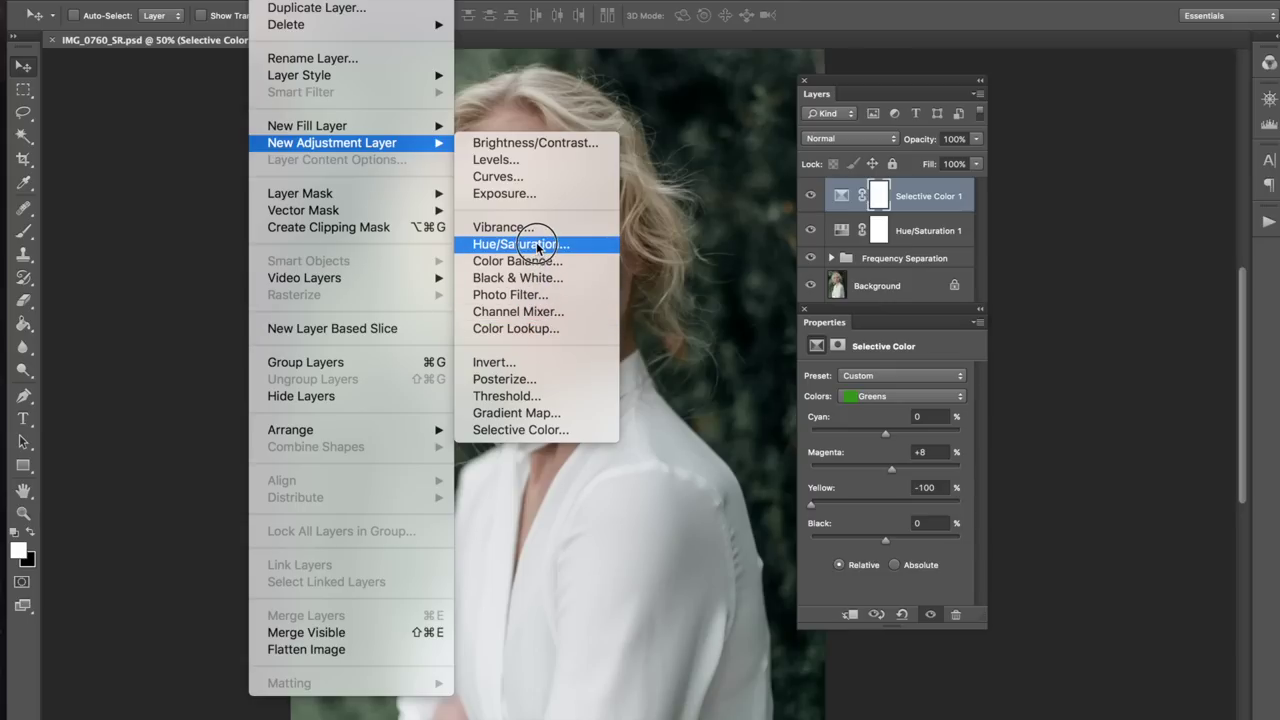
pyautogui.click(544, 180)
pyautogui.press('Return')
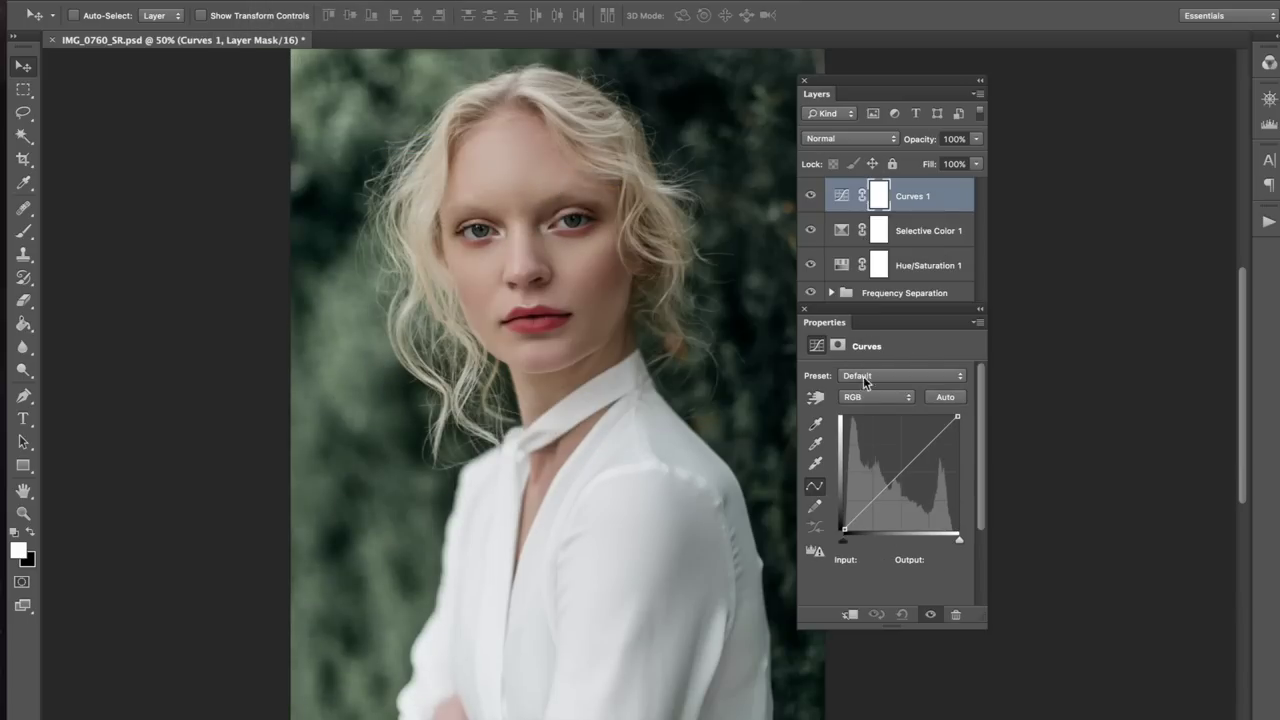
pyautogui.moveTo(871, 503); pyautogui.dragTo(871, 500)
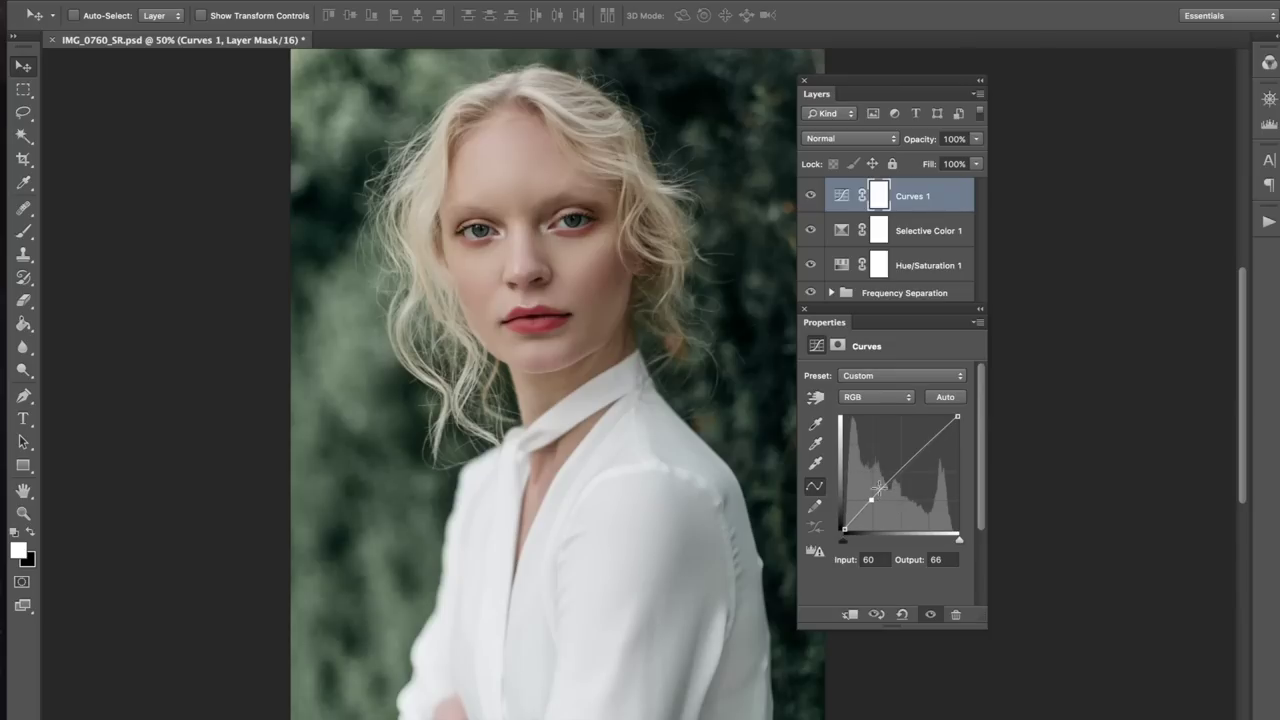
pyautogui.click(910, 444)
pyautogui.moveTo(910, 444); pyautogui.dragTo(907, 454)
pyautogui.moveTo(843, 530); pyautogui.dragTo(846, 535)
pyautogui.moveTo(957, 417); pyautogui.dragTo(950, 417)
pyautogui.moveTo(907, 454); pyautogui.dragTo(907, 458)
pyautogui.moveTo(871, 501); pyautogui.dragTo(872, 503)
# Compare the image with and without the Curves 1 adjustment.
pyautogui.click(816, 200)
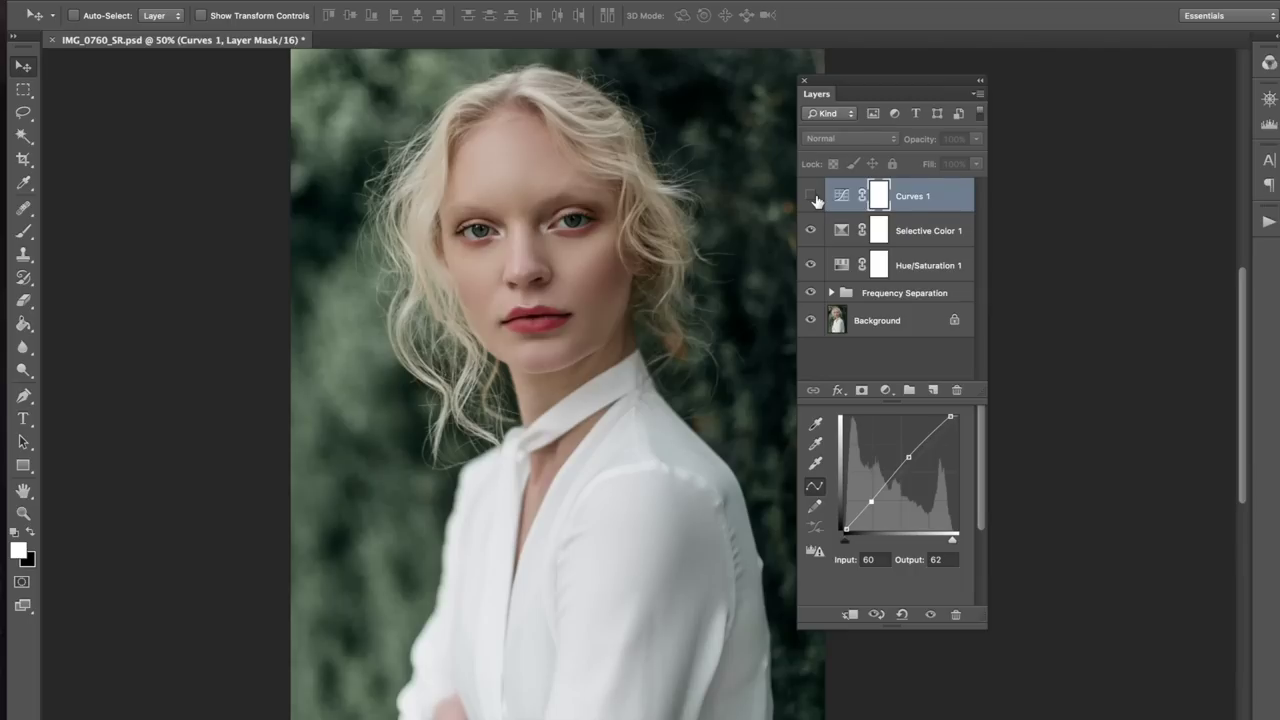
pyautogui.click(814, 199)
pyautogui.click(814, 199)
pyautogui.click(814, 199)
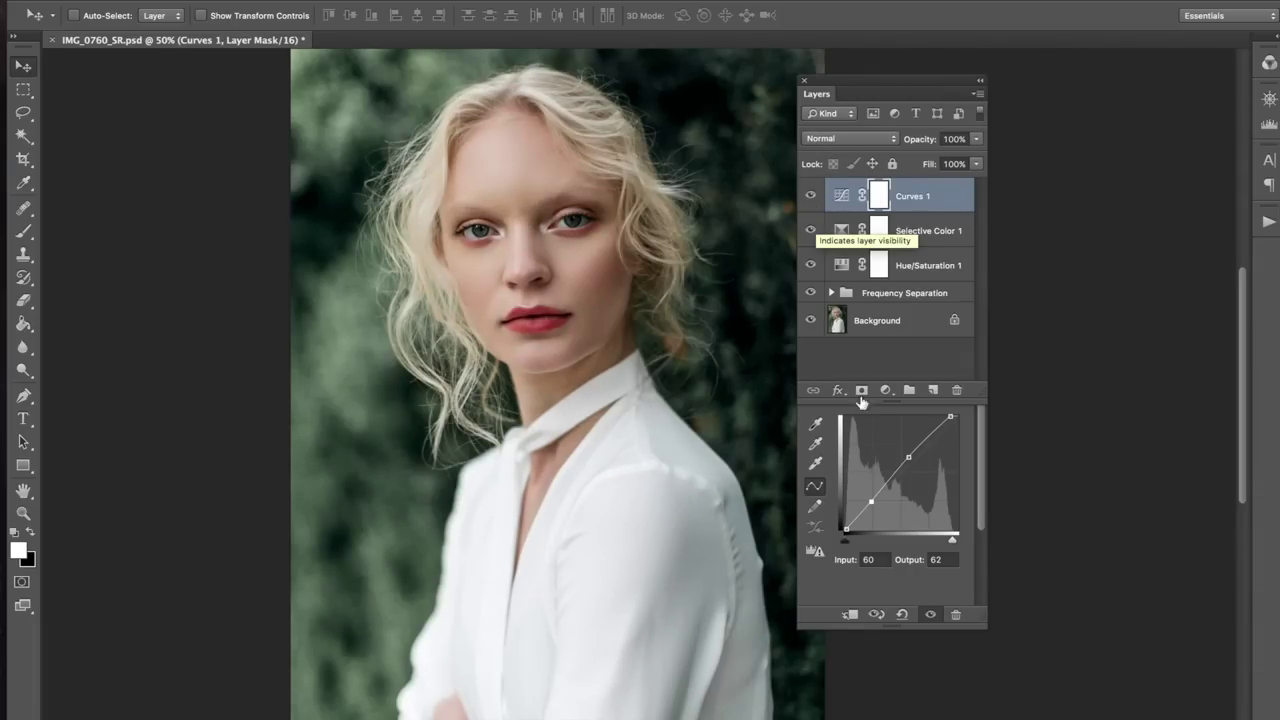
# Place the Properties panel below the Layers panel and add a second Selective Color adjustment layer above Curves 1.
pyautogui.click(979, 469)
pyautogui.moveTo(866, 320); pyautogui.dragTo(863, 425)
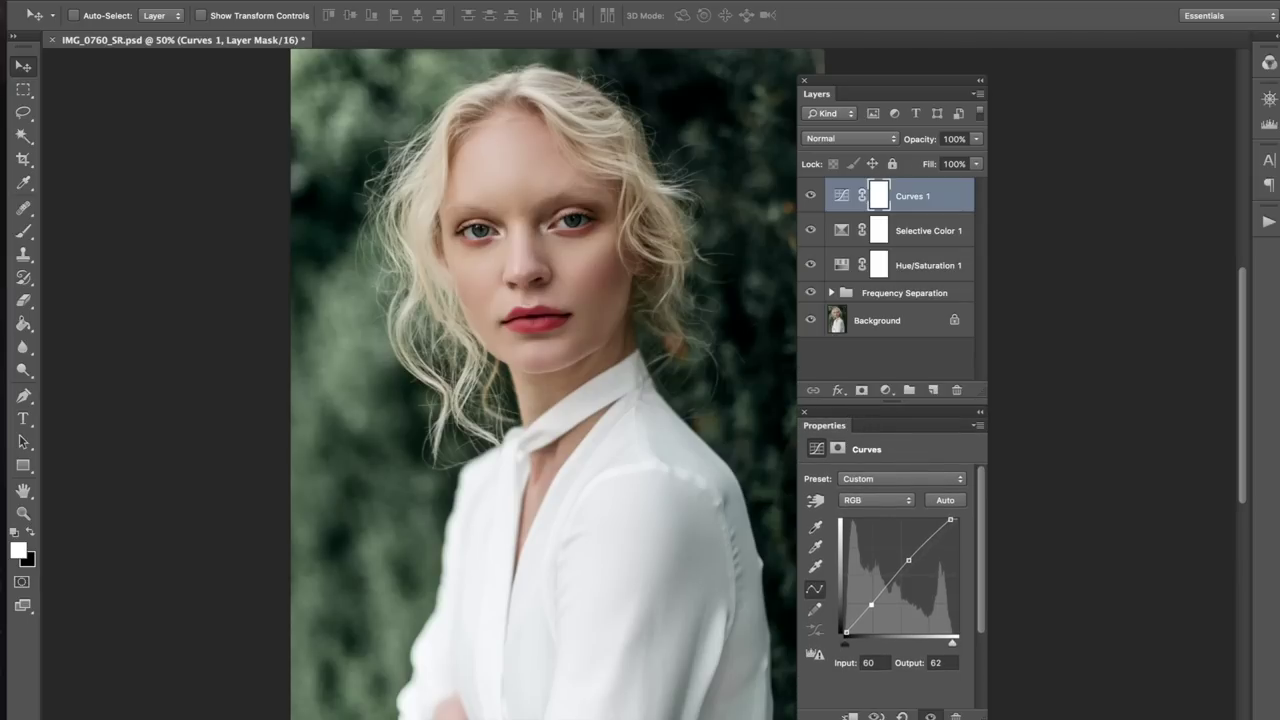
pyautogui.click(270, 2)
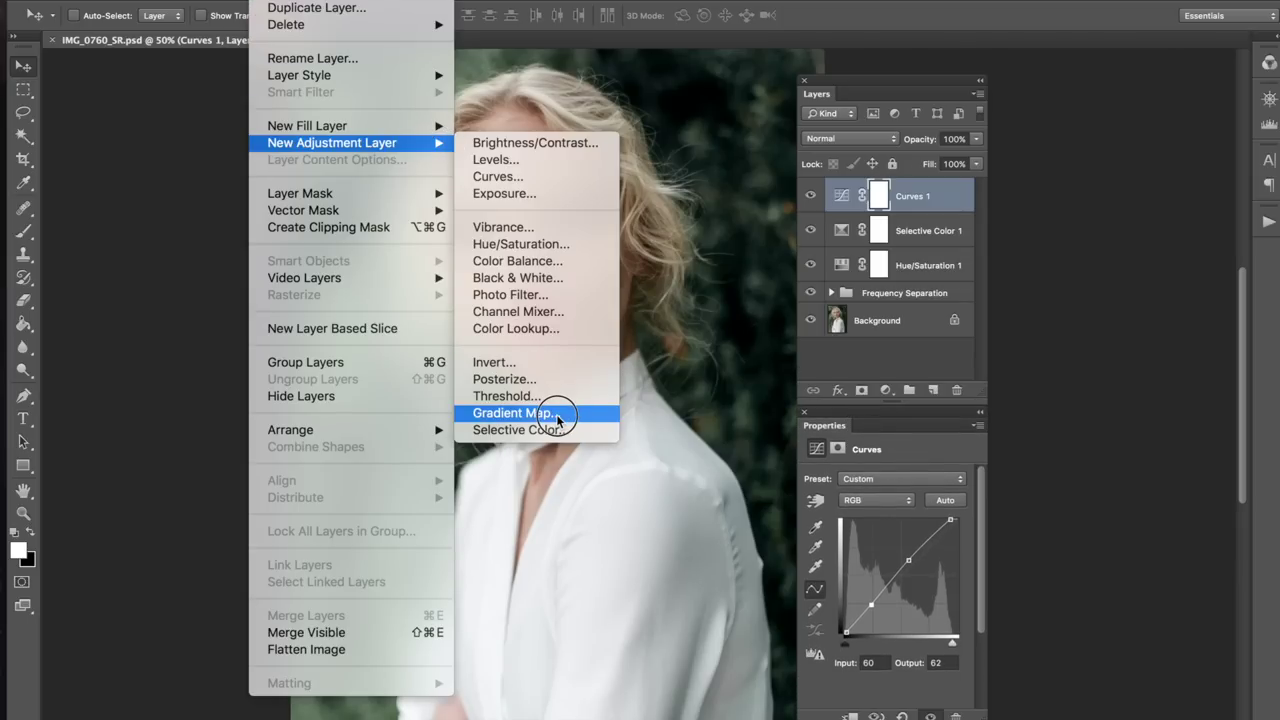
pyautogui.click(556, 428)
pyautogui.press('Return')
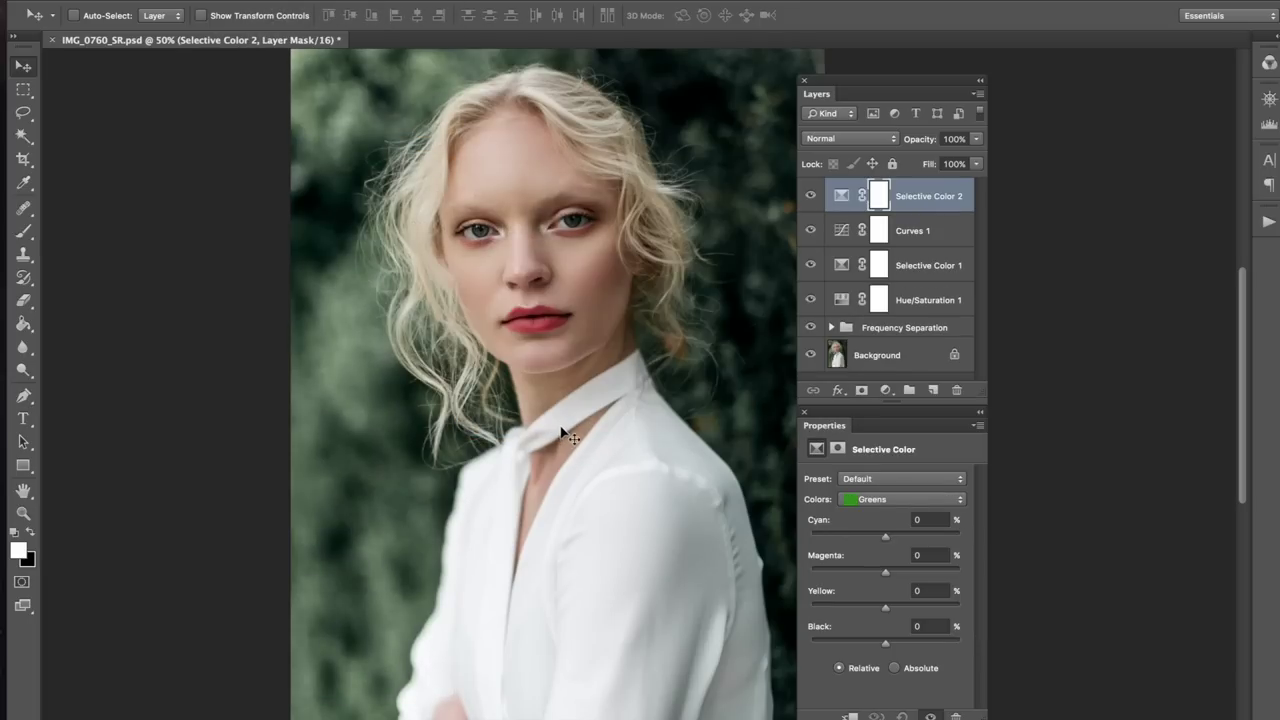
# Set the Neutrals' Black to +19% in the second Selective Color layer.
pyautogui.click(876, 500)
pyautogui.click(870, 572)
pyautogui.moveTo(884, 535); pyautogui.dragTo(895, 646)
pyautogui.press('super+z')
pyautogui.press('super+z')
pyautogui.hotkey('ctrl', 'z')
pyautogui.click(810, 198)
pyautogui.click(810, 198)
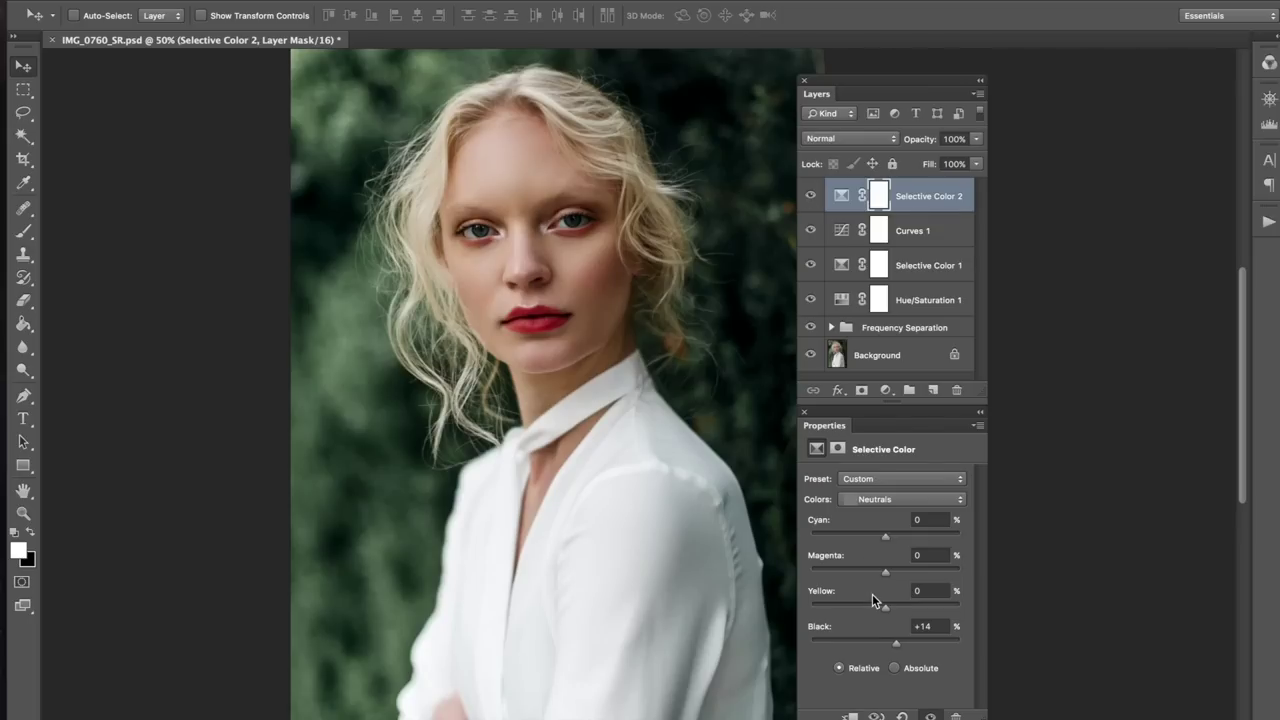
pyautogui.moveTo(897, 642); pyautogui.dragTo(899, 649)
# Lower the Master saturation of the Hue/Saturation 1 layer to -14.
pyautogui.click(811, 302)
pyautogui.click(811, 300)
pyautogui.click(844, 312)
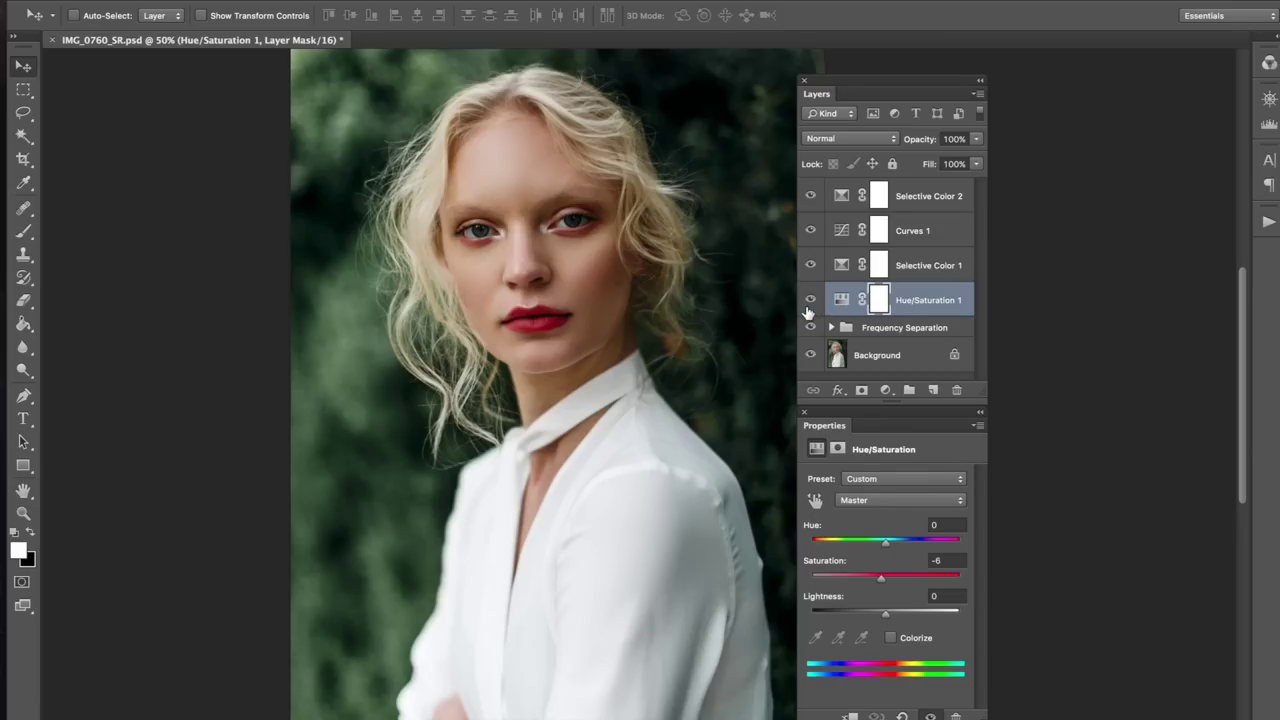
pyautogui.moveTo(881, 580); pyautogui.dragTo(876, 584)
# Compare the image with and without the Hue/Saturation 1 adjustment.
pyautogui.click(810, 303)
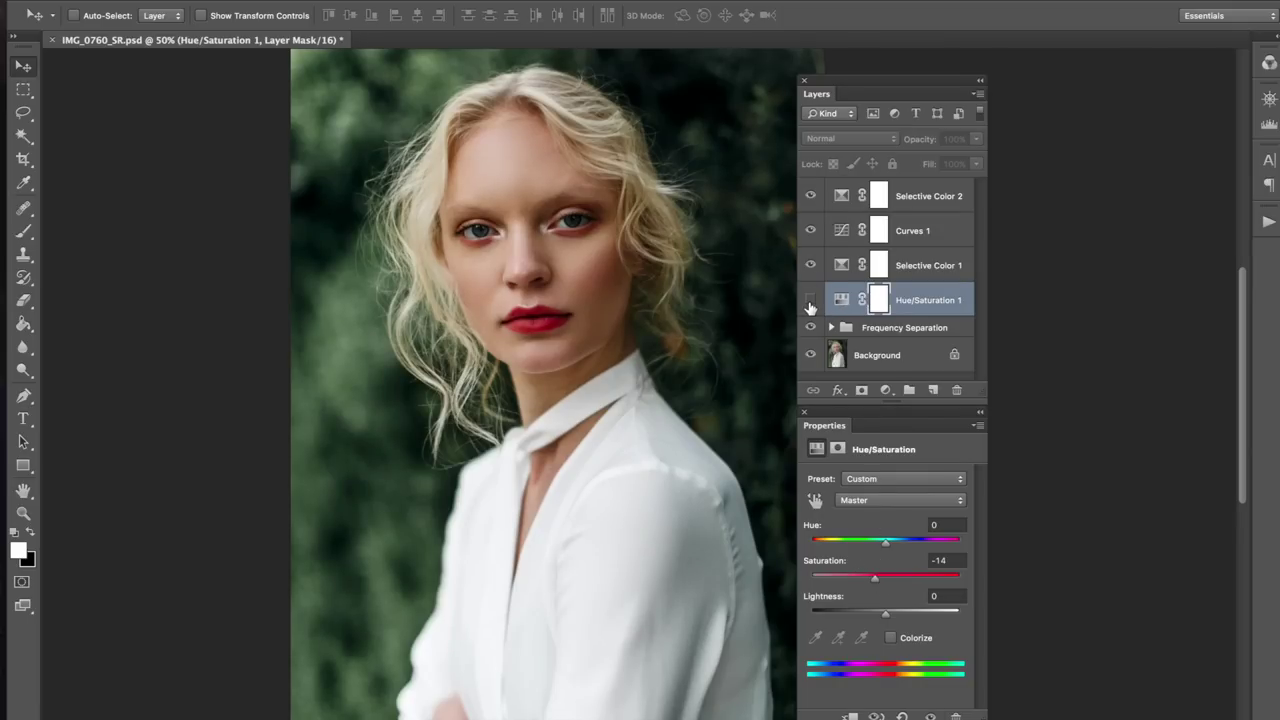
pyautogui.click(810, 302)
pyautogui.click(810, 302)
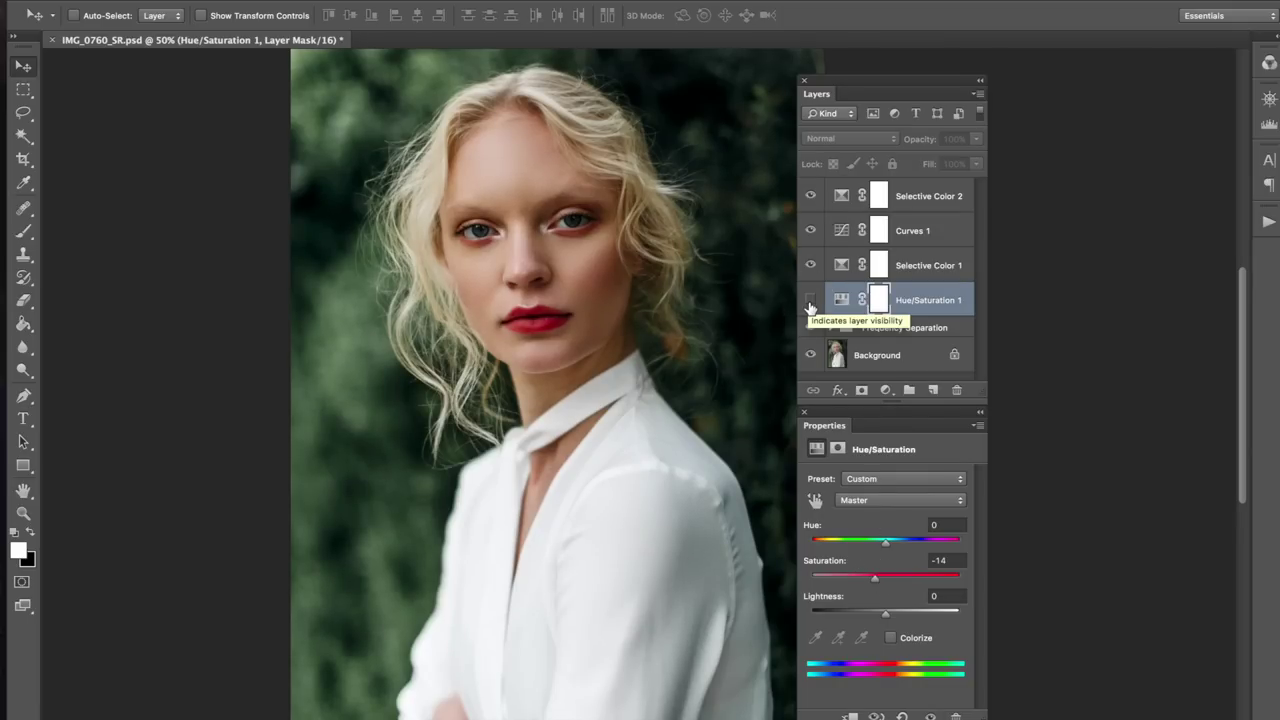
pyautogui.click(810, 302)
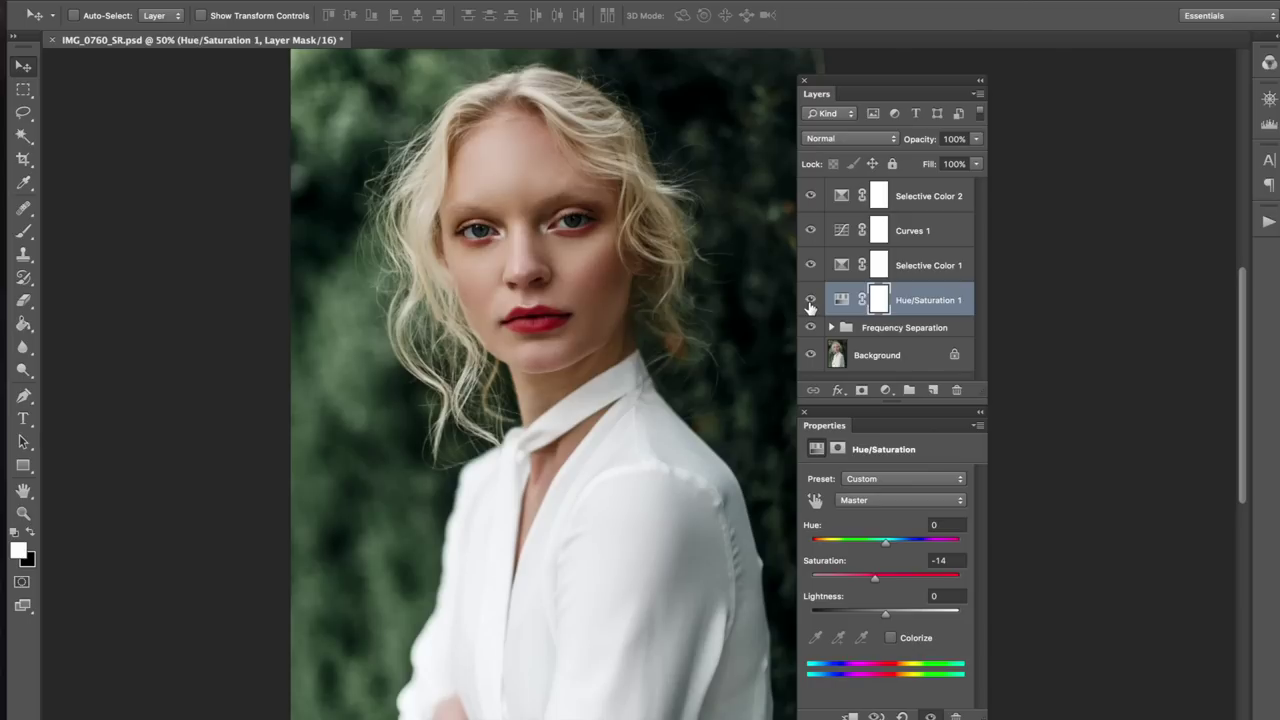
pyautogui.click(810, 302)
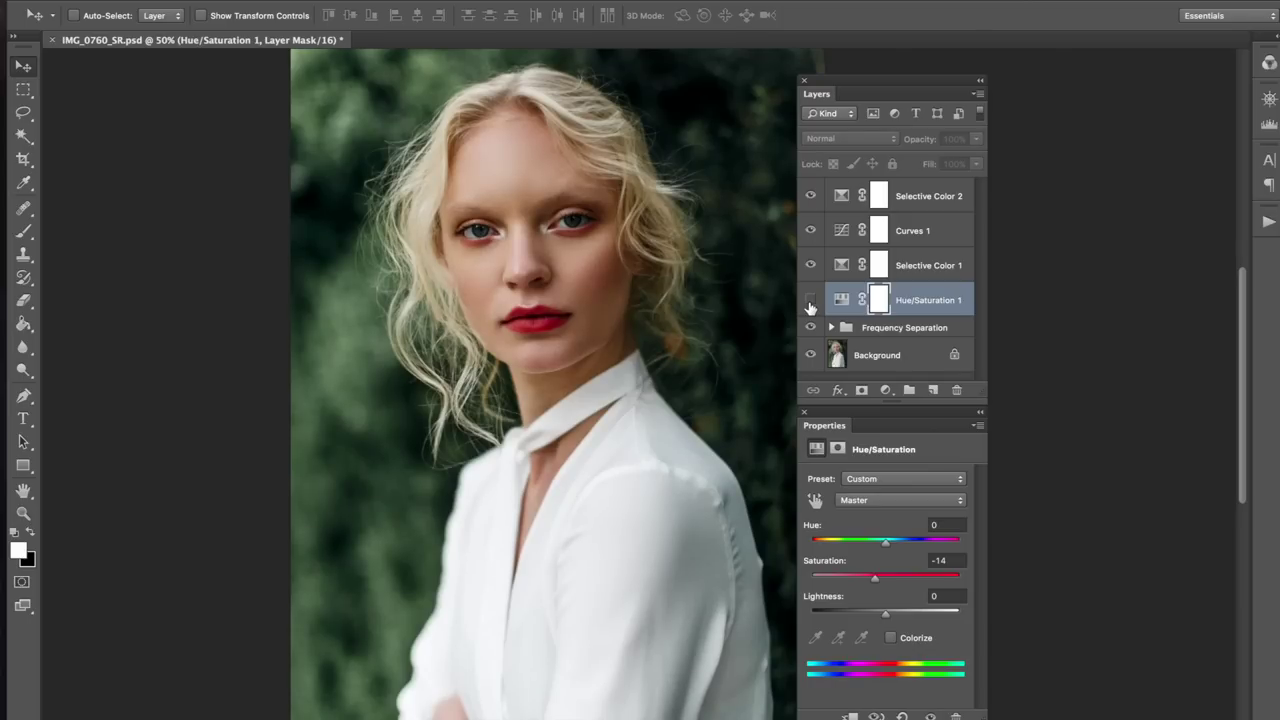
pyautogui.click(810, 302)
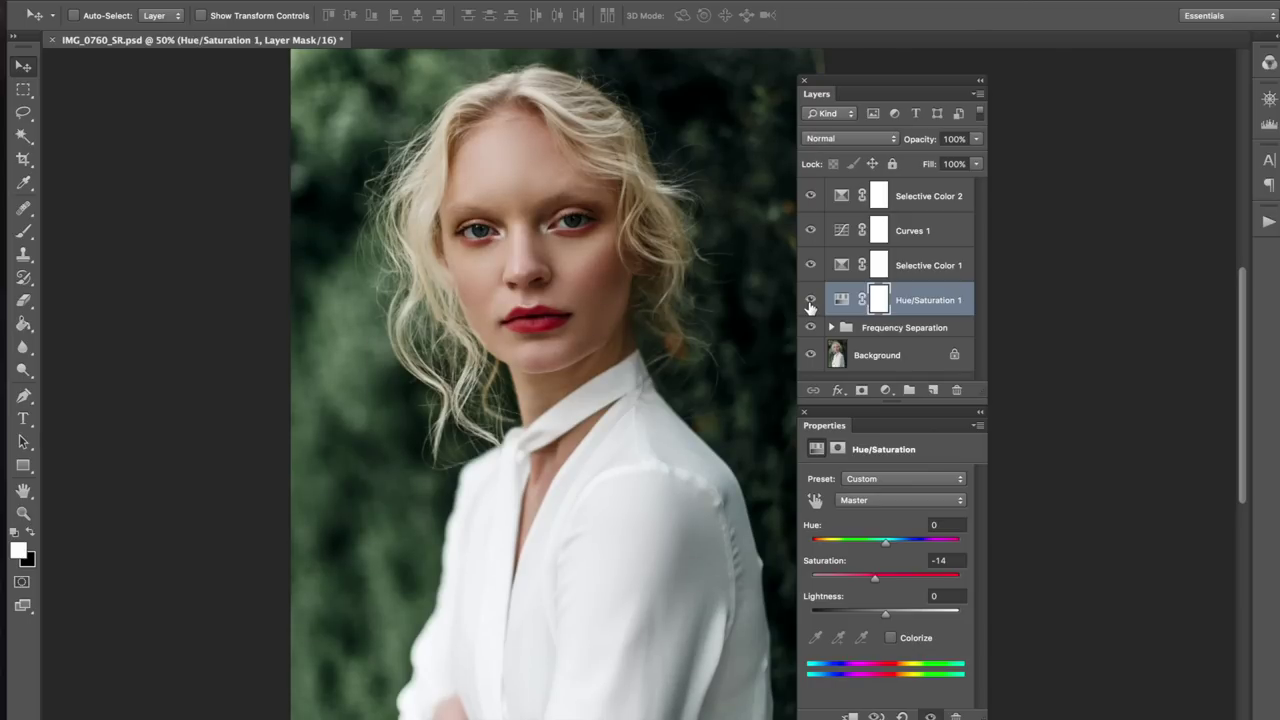
pyautogui.click(810, 302)
pyautogui.click(810, 302)
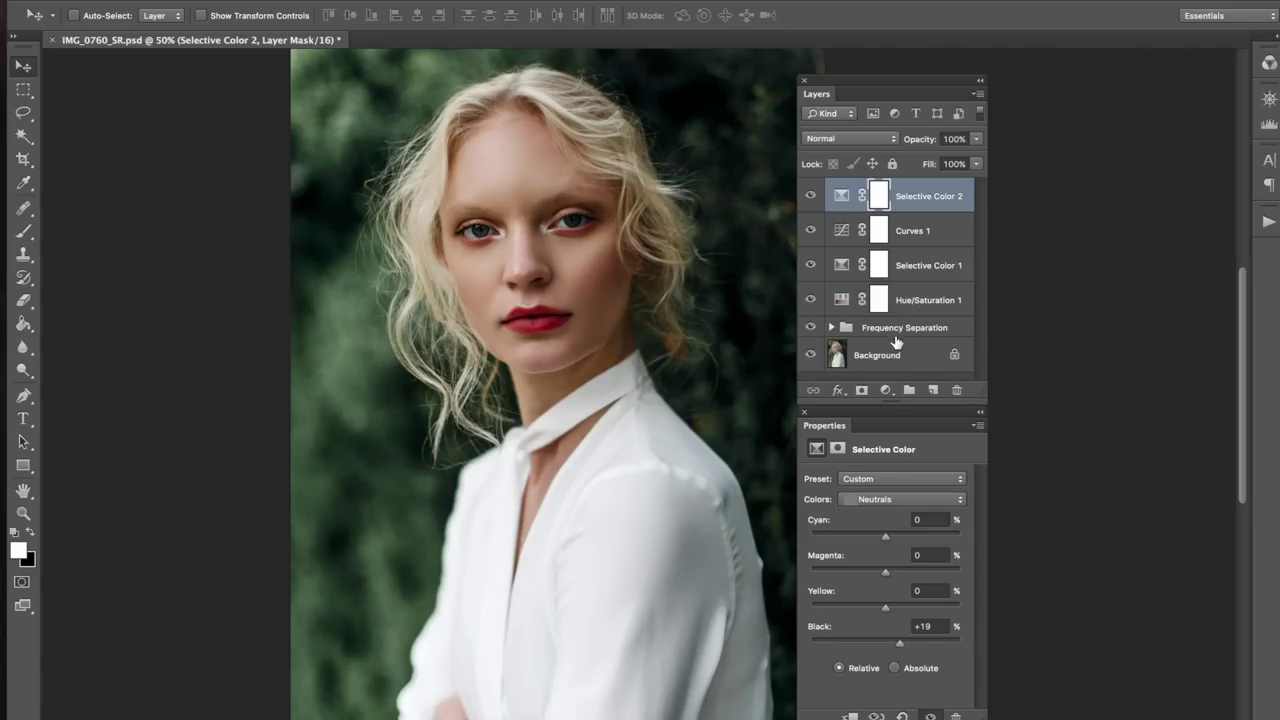
# Set the Blacks in the Selective Color 2 layer to Cyan -2% and Yellow -1%.
pyautogui.click(880, 500)
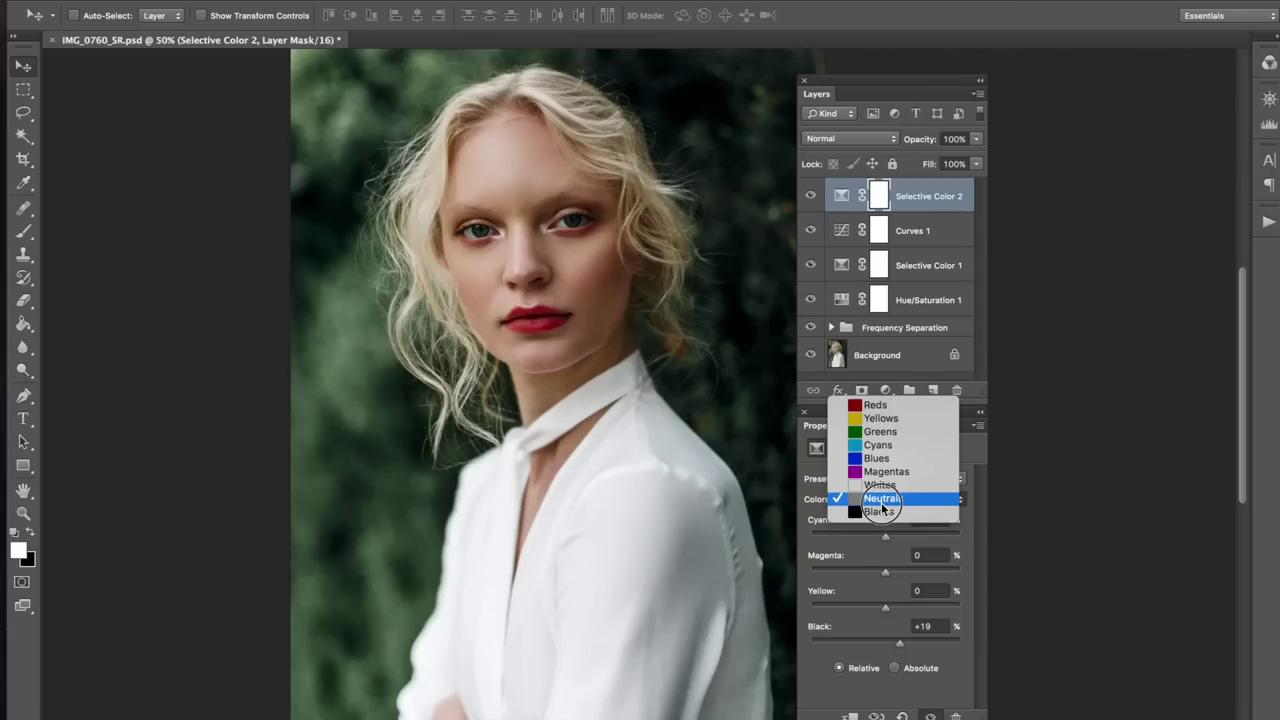
pyautogui.click(880, 511)
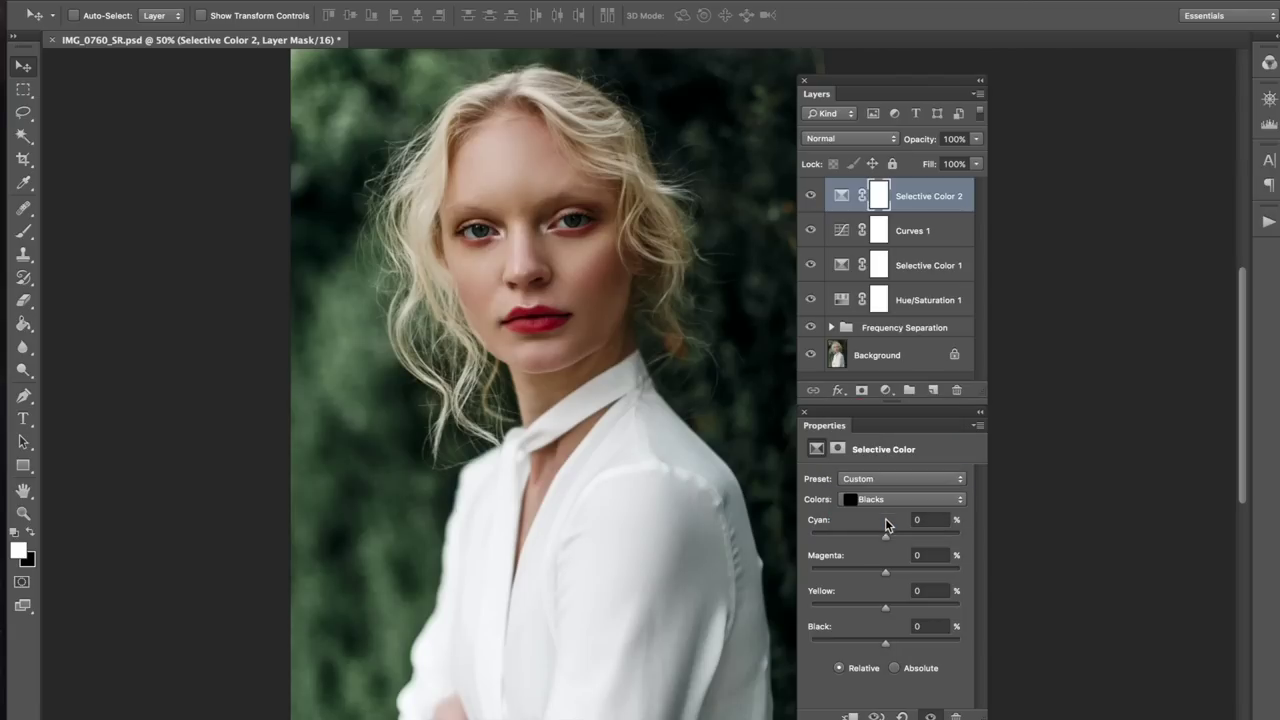
pyautogui.moveTo(891, 541); pyautogui.dragTo(884, 541)
pyautogui.click(862, 539)
pyautogui.moveTo(862, 540)
pyautogui.mouseDown()
pyautogui.moveTo(886, 541)
pyautogui.moveTo(846, 536)
pyautogui.moveTo(870, 541)
pyautogui.mouseUp()
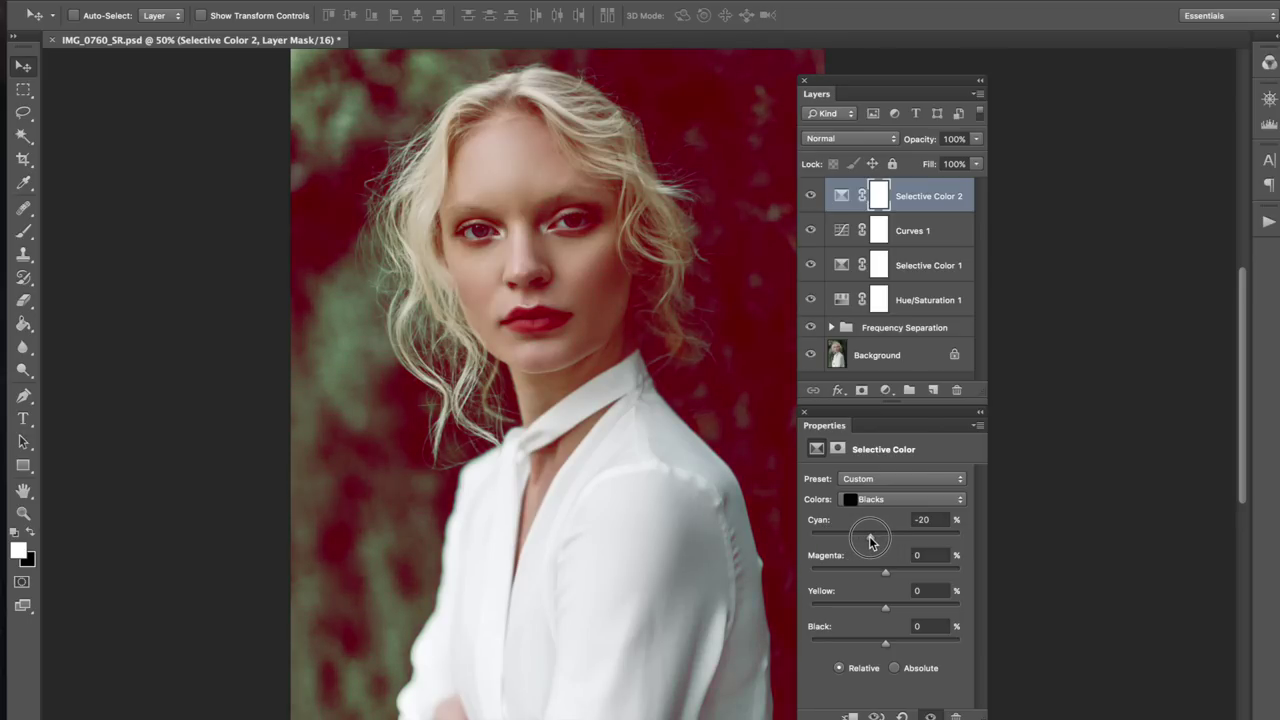
pyautogui.press('super+z')
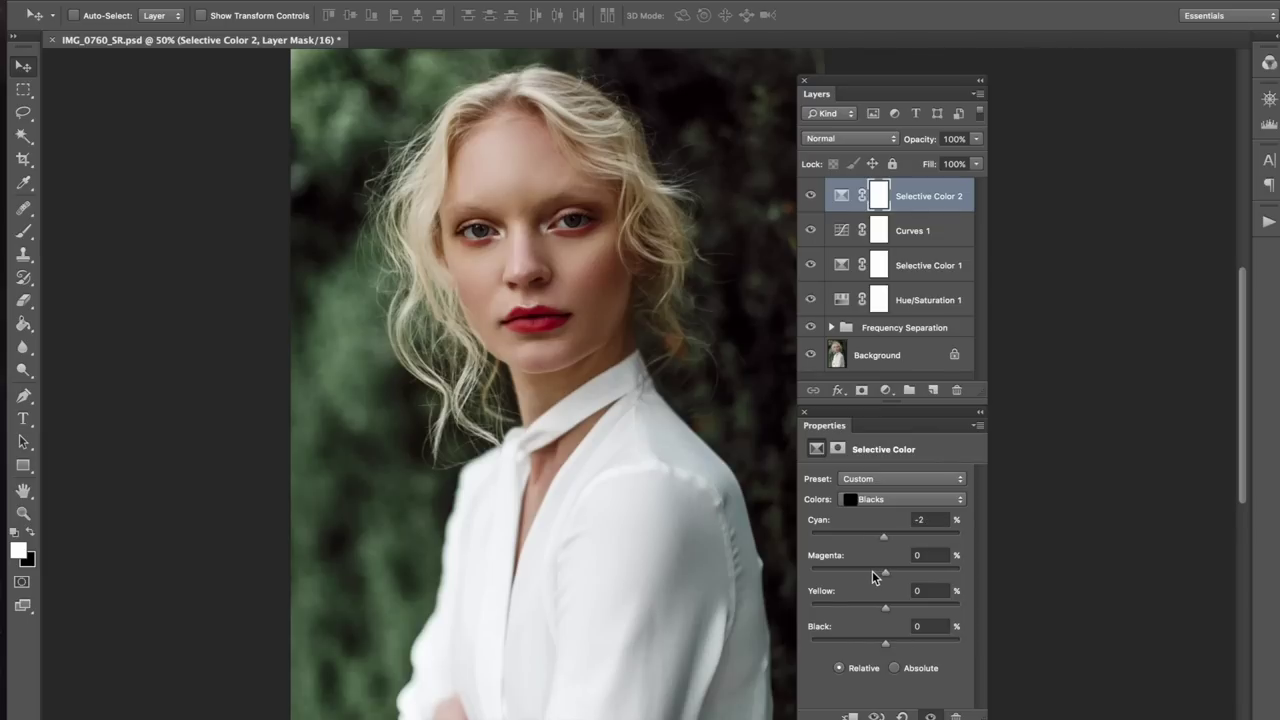
pyautogui.moveTo(870, 612); pyautogui.dragTo(883, 613)
pyautogui.moveTo(884, 613); pyautogui.dragTo(884, 613)
pyautogui.click(885, 647)
# Compare the image with and without the Selective Color 2 and Curves 1 adjustments.
pyautogui.click(810, 196)
pyautogui.click(810, 196)
pyautogui.click(810, 196)
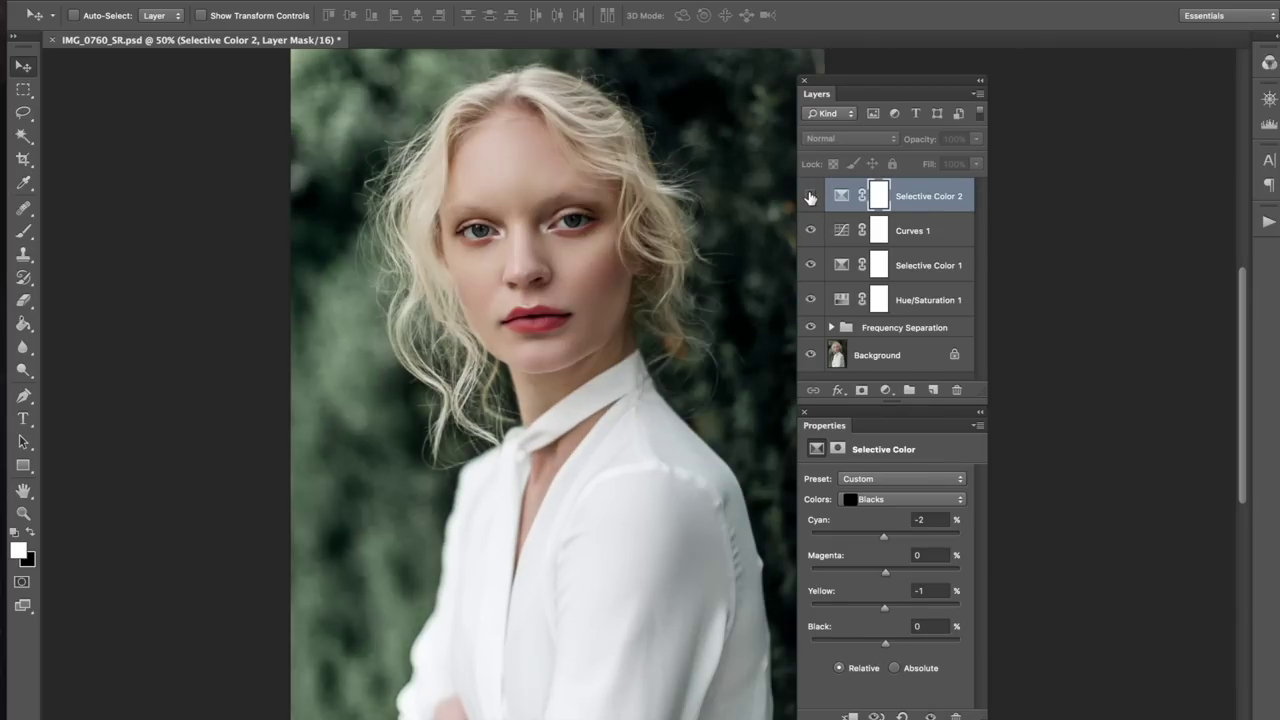
pyautogui.click(810, 196)
pyautogui.click(810, 196)
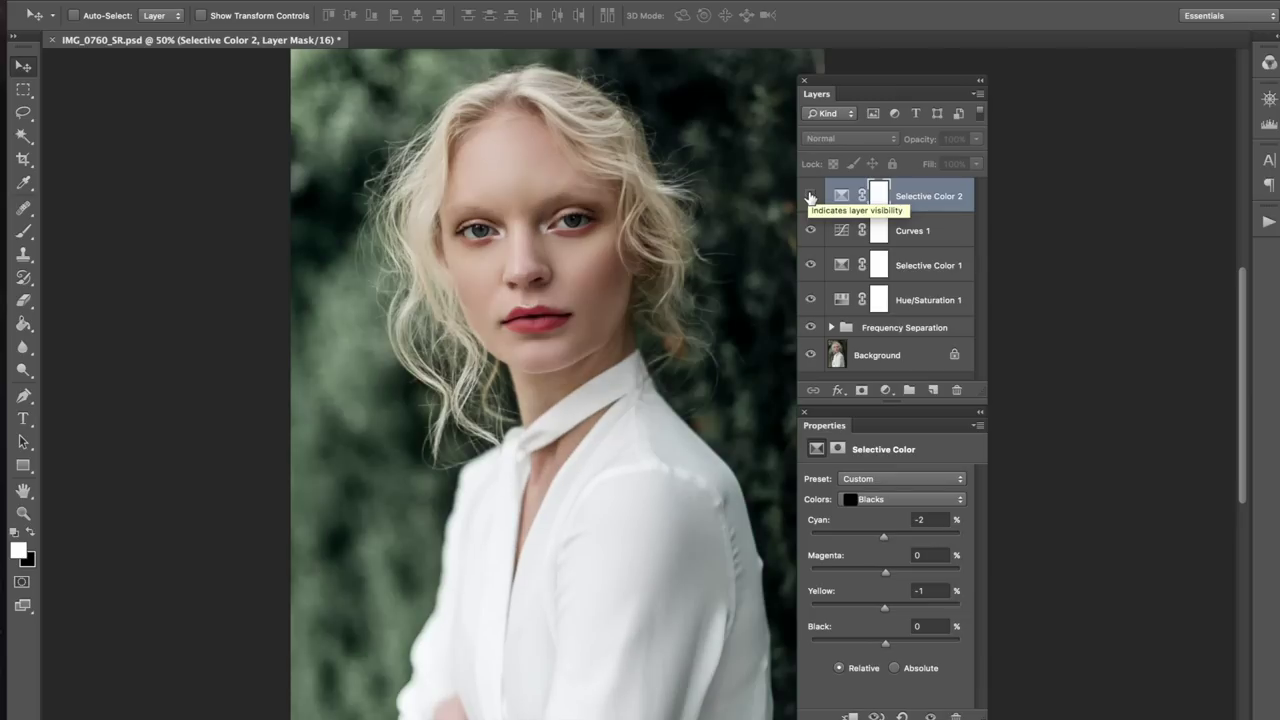
pyautogui.click(810, 196)
pyautogui.click(810, 196)
pyautogui.click(810, 196)
pyautogui.click(810, 231)
pyautogui.click(810, 231)
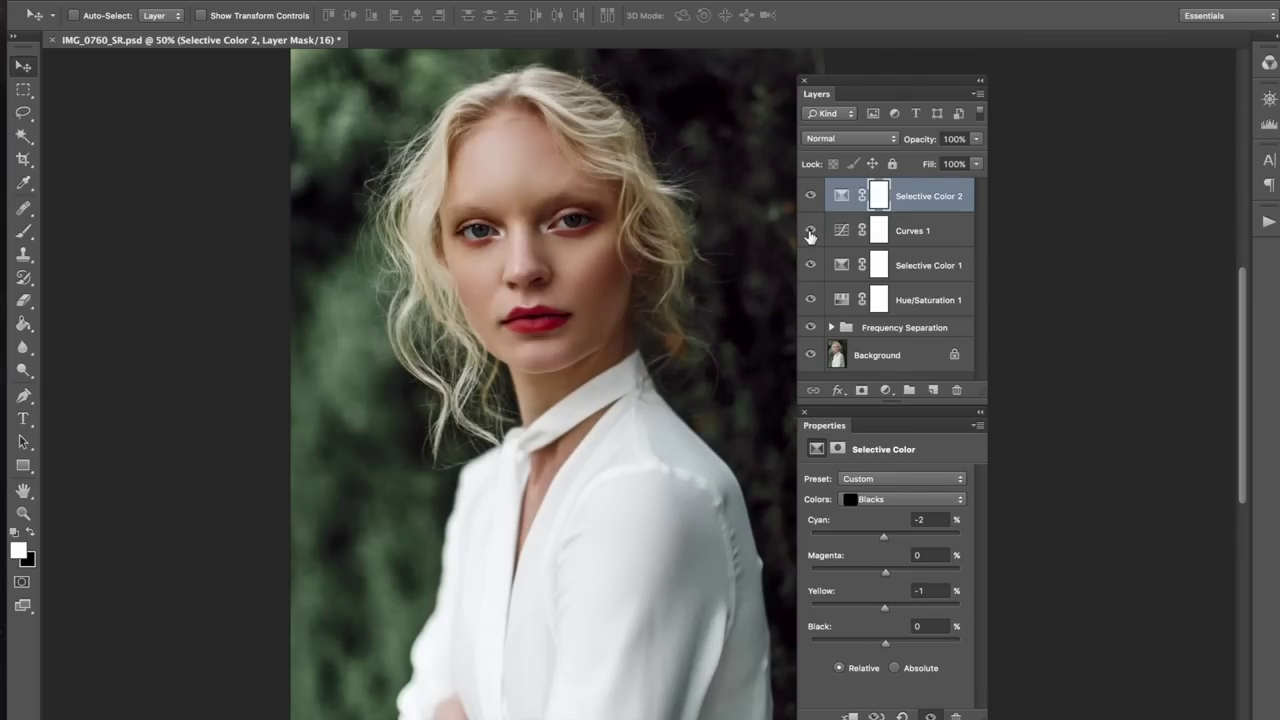
# Add a Gradient Map adjustment layer above Selective Color 2 and set its blend mode to Luminosity.
pyautogui.click(838, 238)
pyautogui.click(840, 200)
pyautogui.click(268, 1)
pyautogui.moveTo(372, 142)
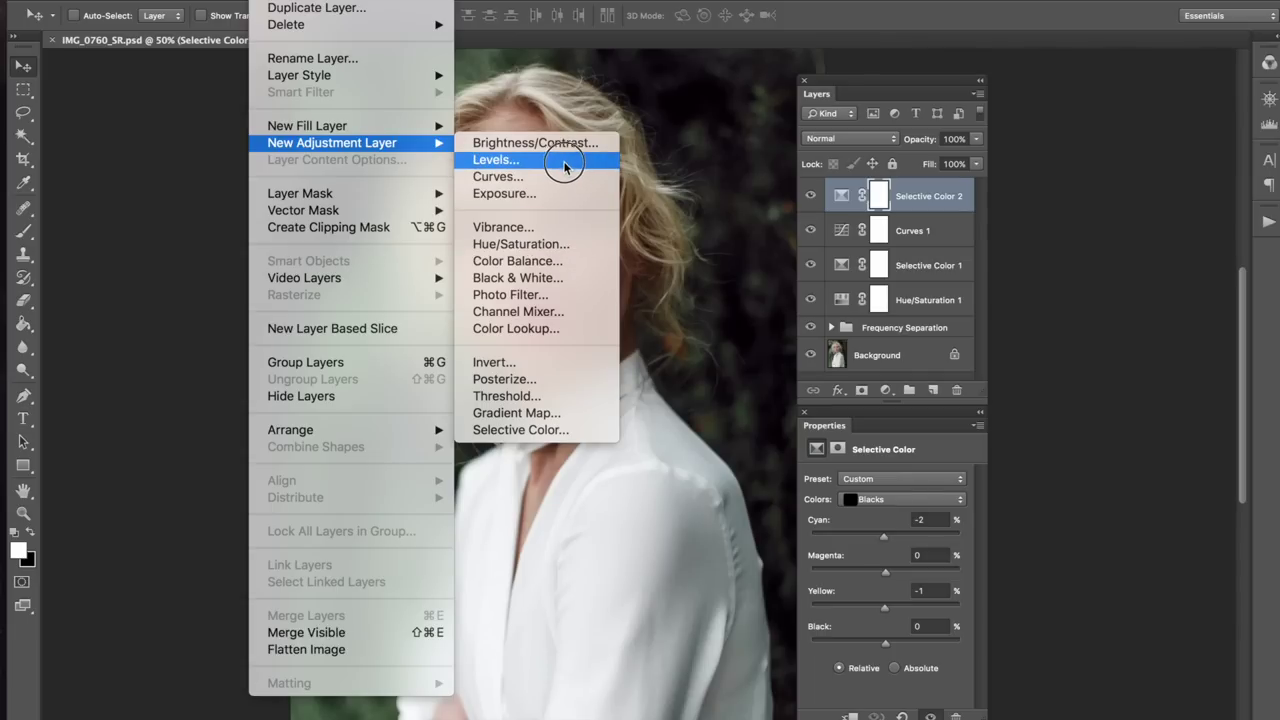
pyautogui.click(517, 413)
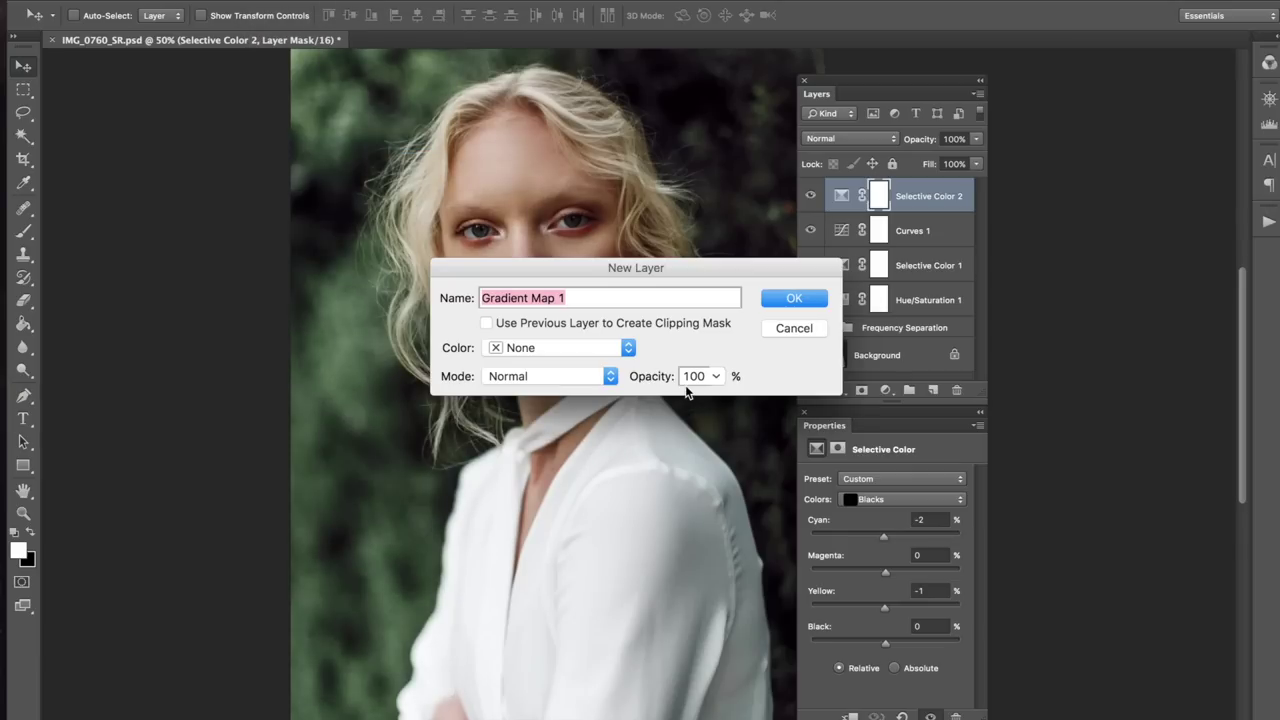
pyautogui.press('Return')
pyautogui.click(892, 140)
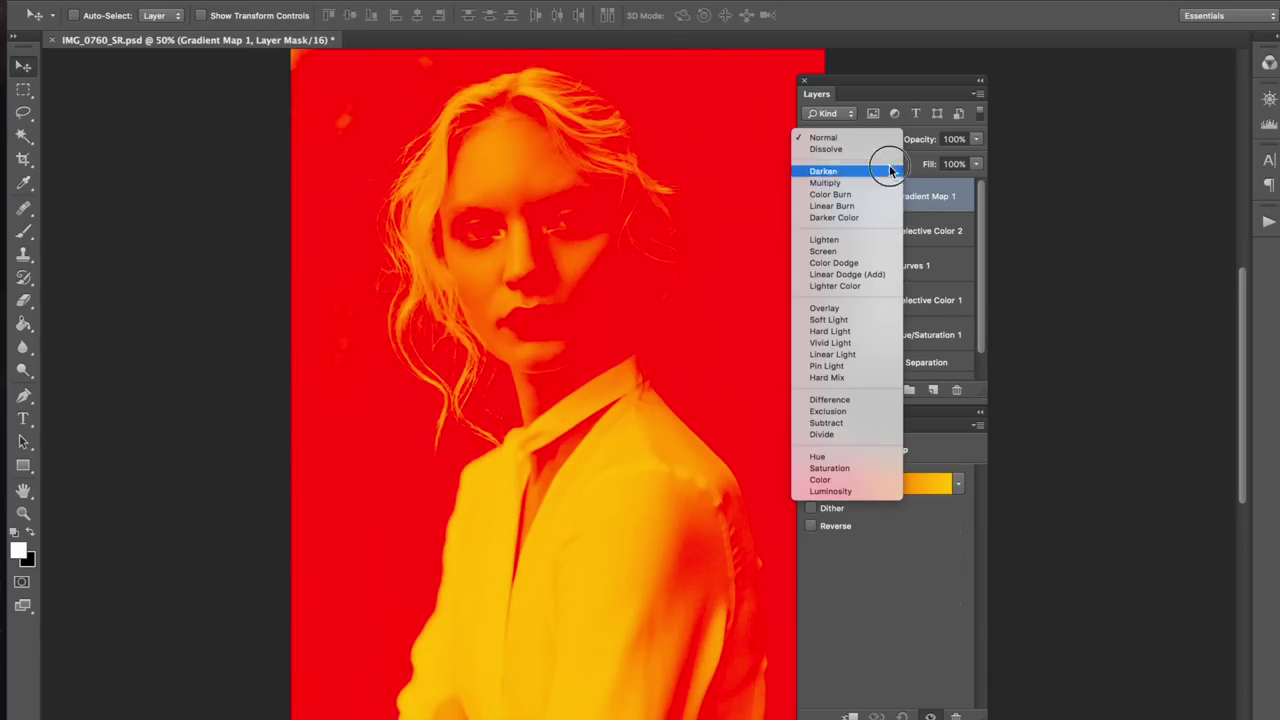
pyautogui.click(850, 491)
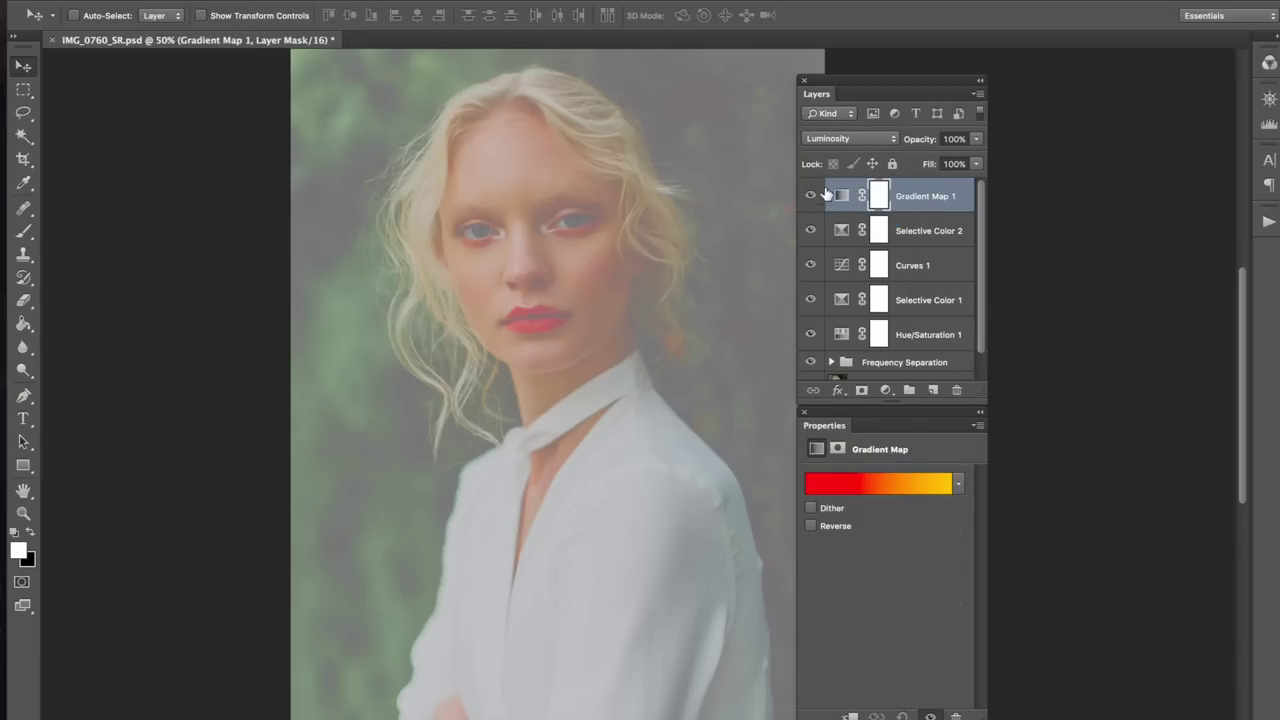
# Lower the Gradient Map 1 opacity to 25% and compare the image with and without the layer.
pyautogui.moveTo(920, 140); pyautogui.dragTo(853, 143)
pyautogui.click(814, 196)
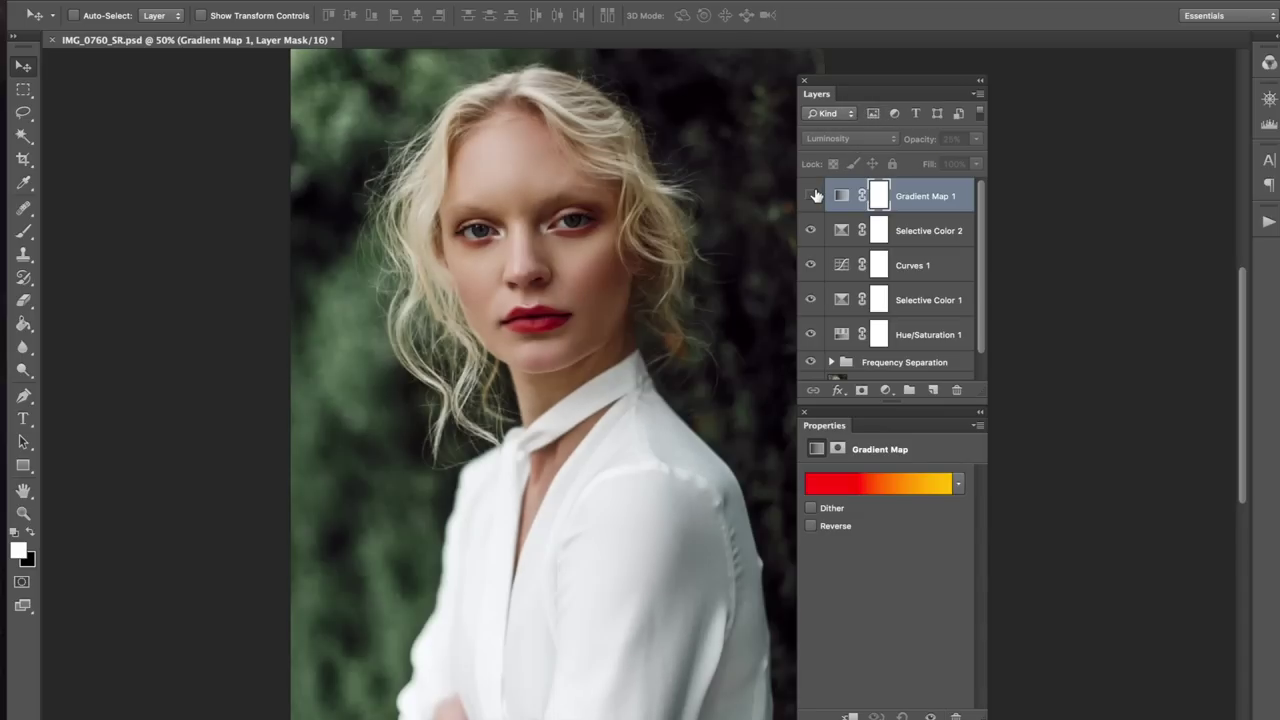
pyautogui.click(814, 196)
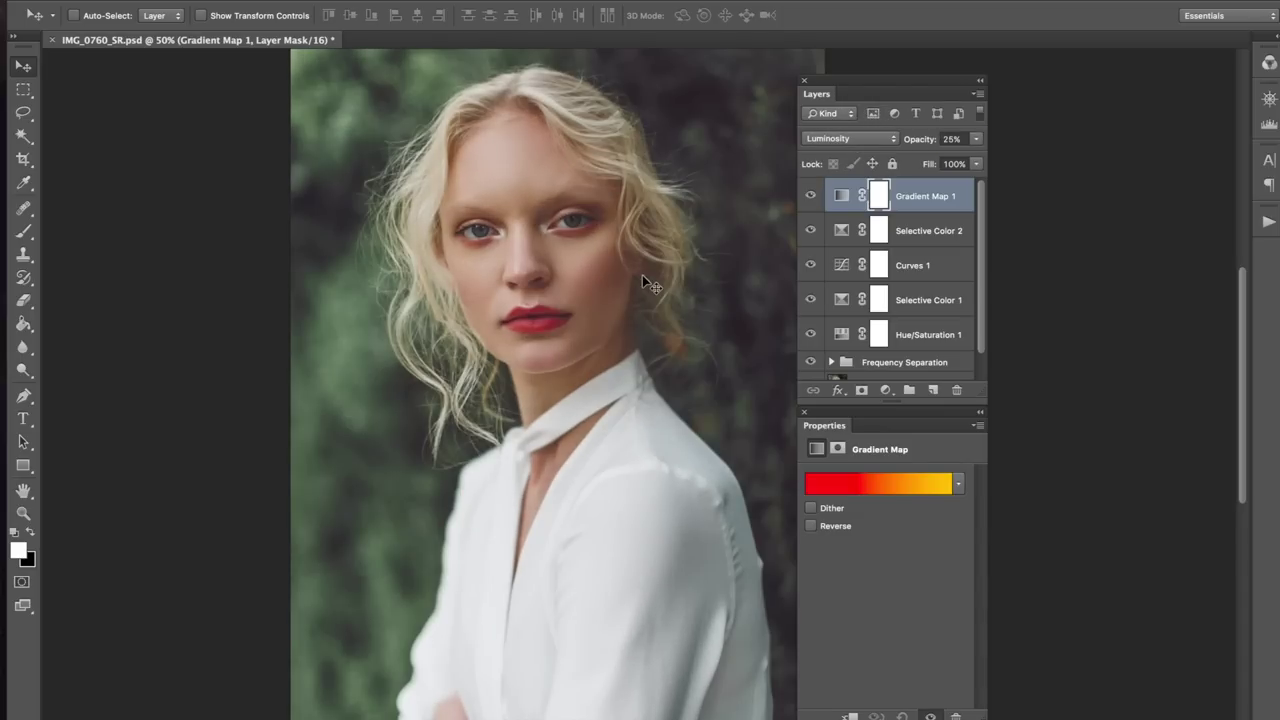
pyautogui.hotkey('ctrl', '+')
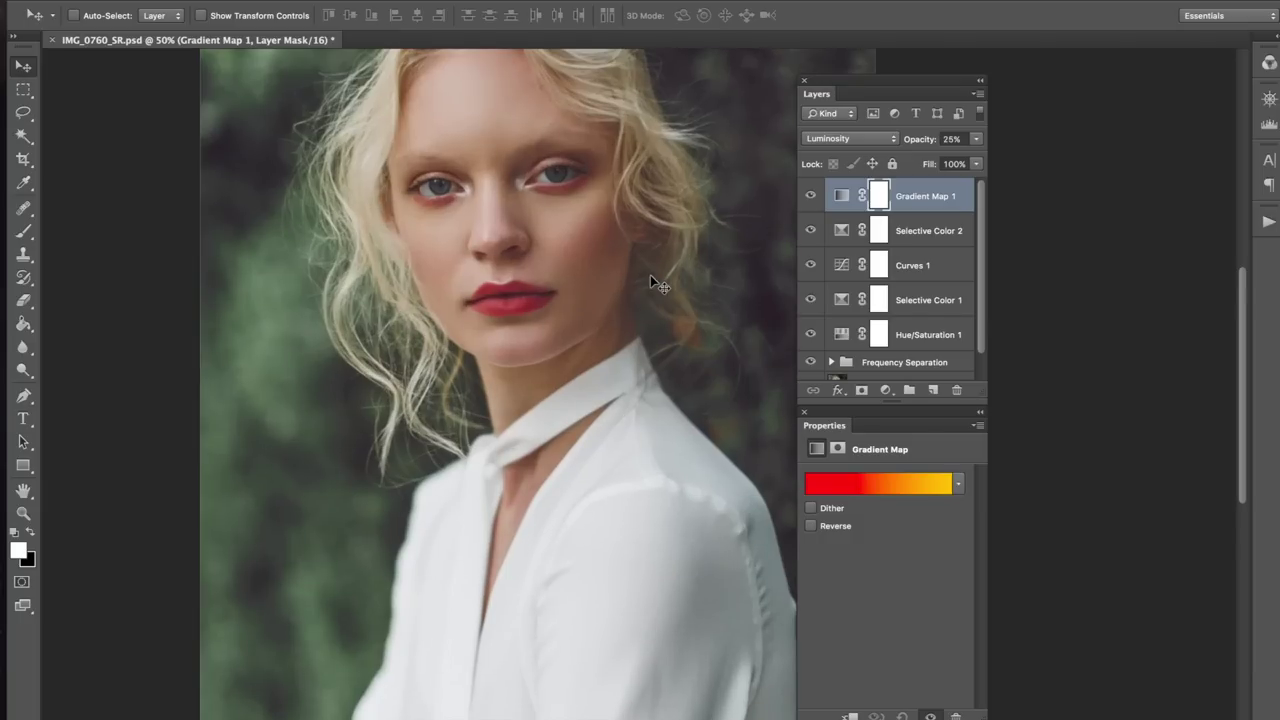
pyautogui.hotkey('ctrl', '+')
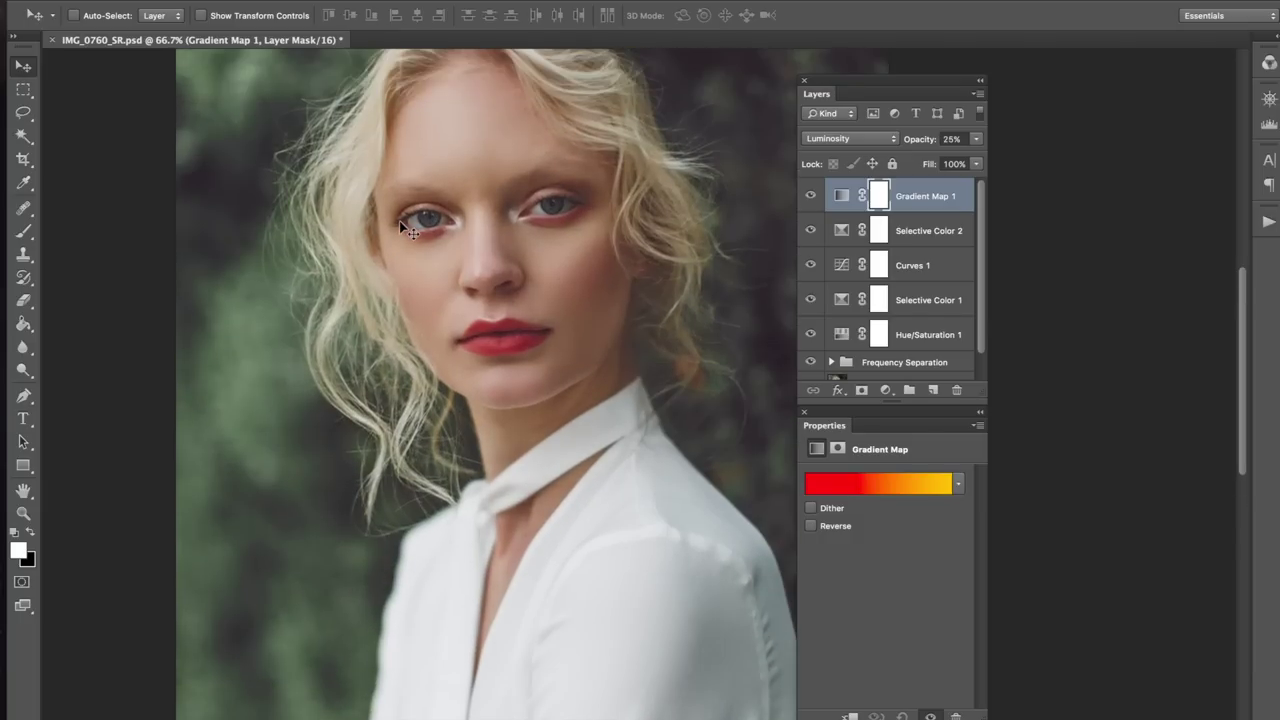
pyautogui.hotkey('ctrl', '-')
pyautogui.hotkey('ctrl', '-')
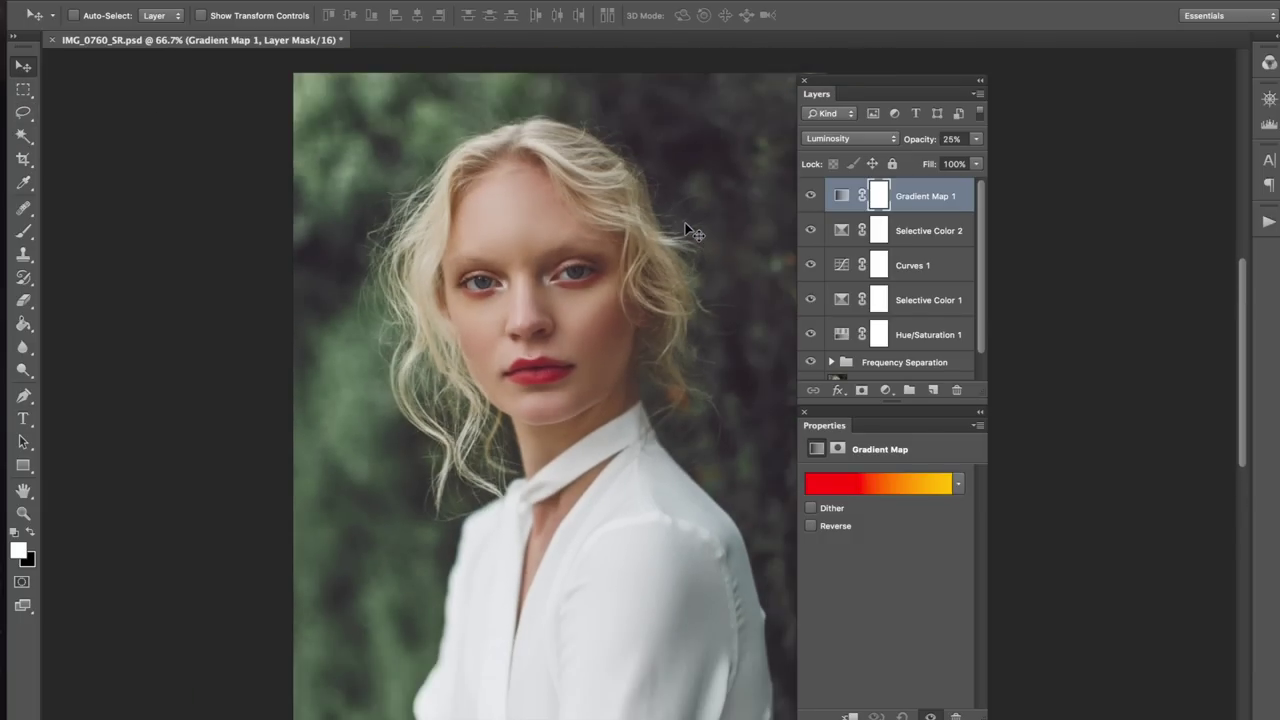
pyautogui.hotkey('ctrl', '+')
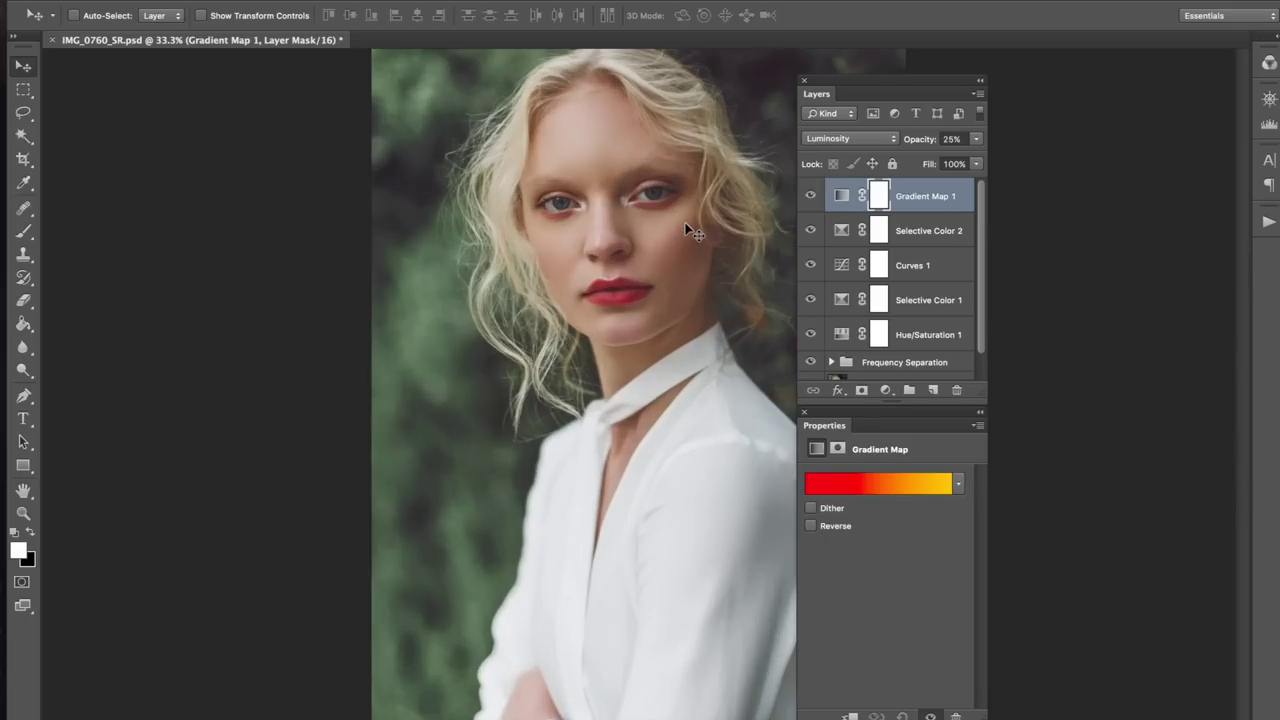
pyautogui.click(810, 198)
pyautogui.click(810, 198)
# Reduce the Gradient Map 1 opacity to 8% and finally to 3%, comparing the image with and without it.
pyautogui.moveTo(928, 148); pyautogui.dragTo(911, 148)
pyautogui.click(811, 196)
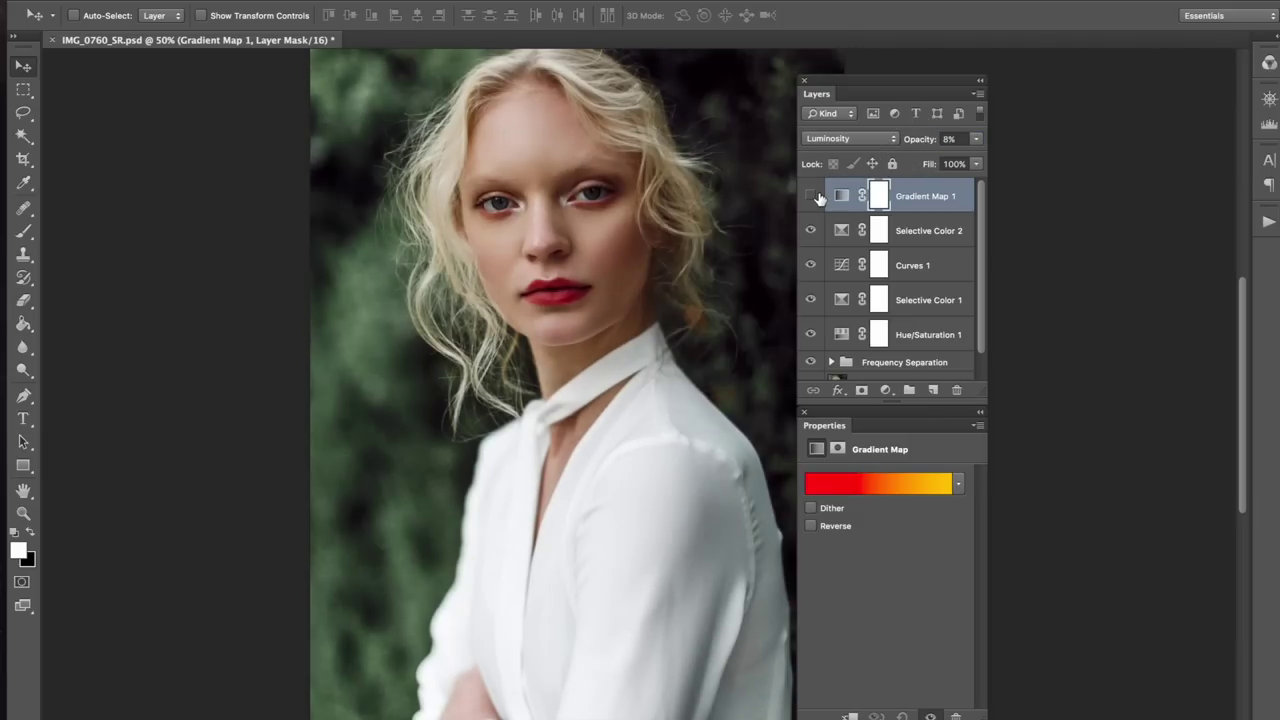
pyautogui.click(813, 197)
pyautogui.moveTo(919, 149); pyautogui.dragTo(905, 147)
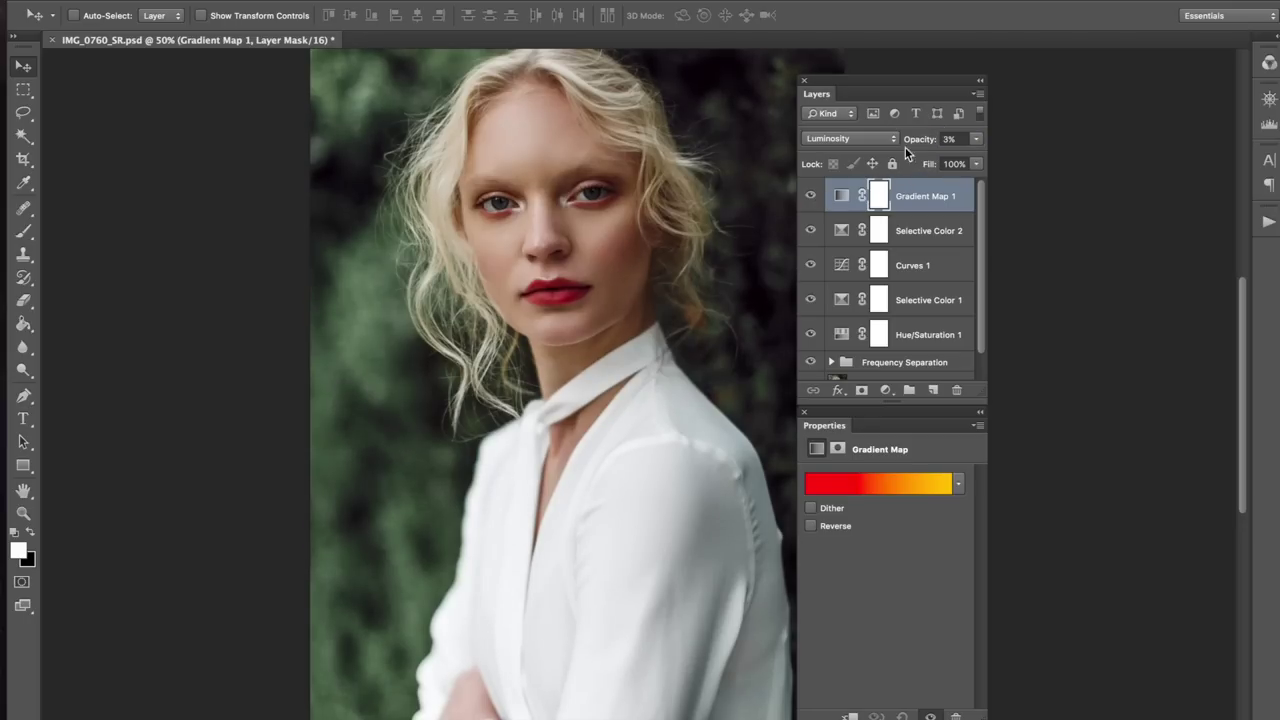
pyautogui.click(813, 197)
pyautogui.click(815, 197)
pyautogui.moveTo(929, 142); pyautogui.dragTo(925, 143)
# Group the five adjustment layers from Gradient Map 1 down to Hue/Saturation 1 and compare the image with and without the group.
pyautogui.scroll(-1, 918, 296)
pyautogui.scroll(1, 918, 296)
pyautogui.moveTo(851, 84); pyautogui.dragTo(859, 72)
pyautogui.moveTo(829, 416); pyautogui.dragTo(838, 411)
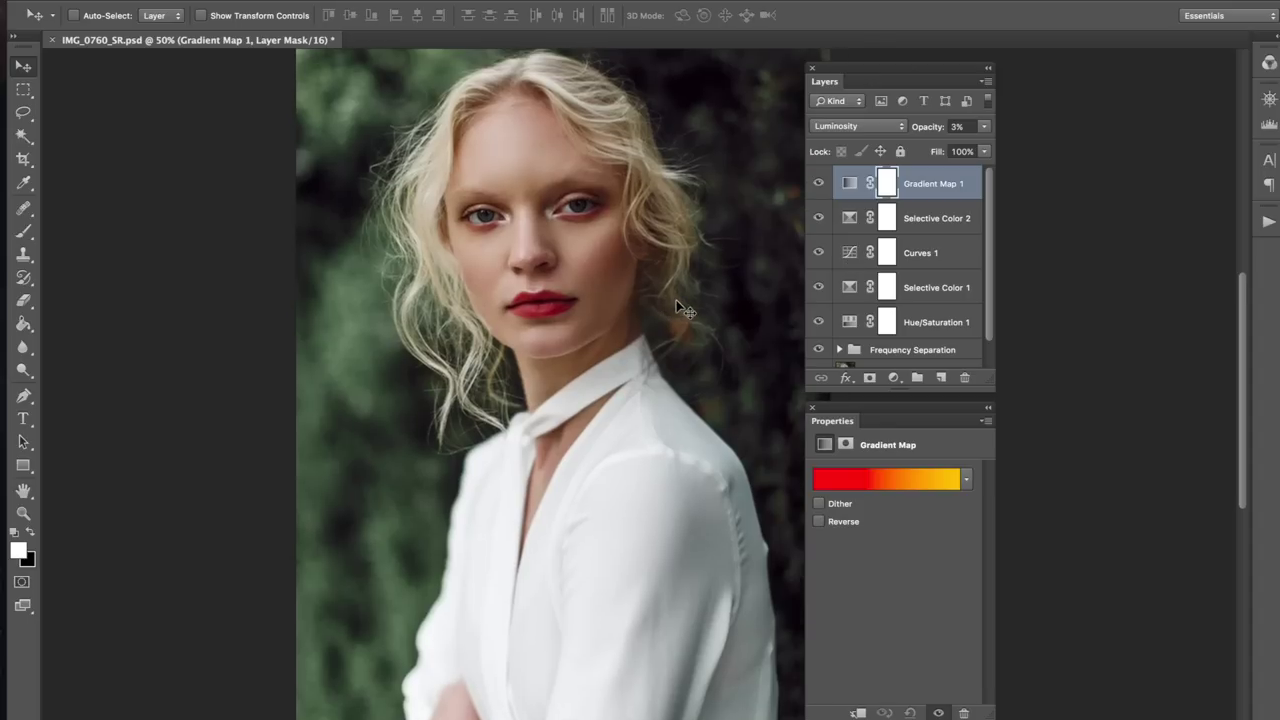
pyautogui.keyDown('shift'); pyautogui.click(940, 328); pyautogui.keyUp('shift')
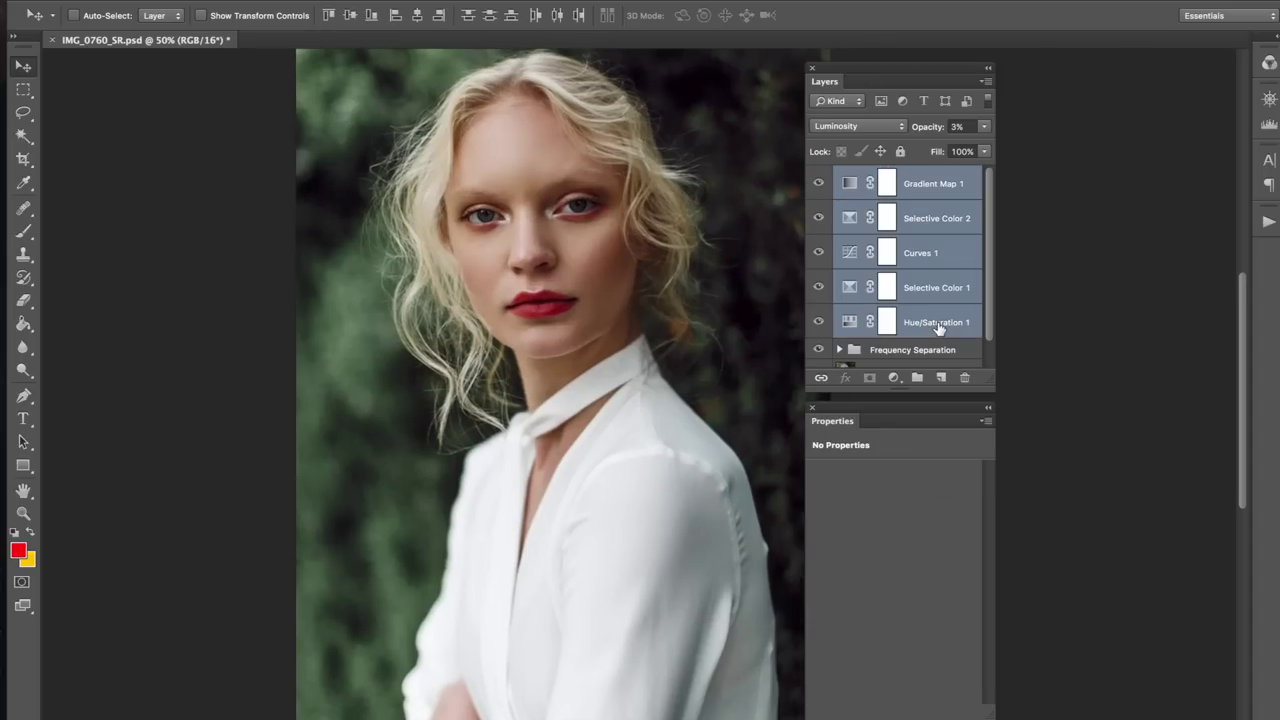
pyautogui.hotkey('ctrl', 'g')
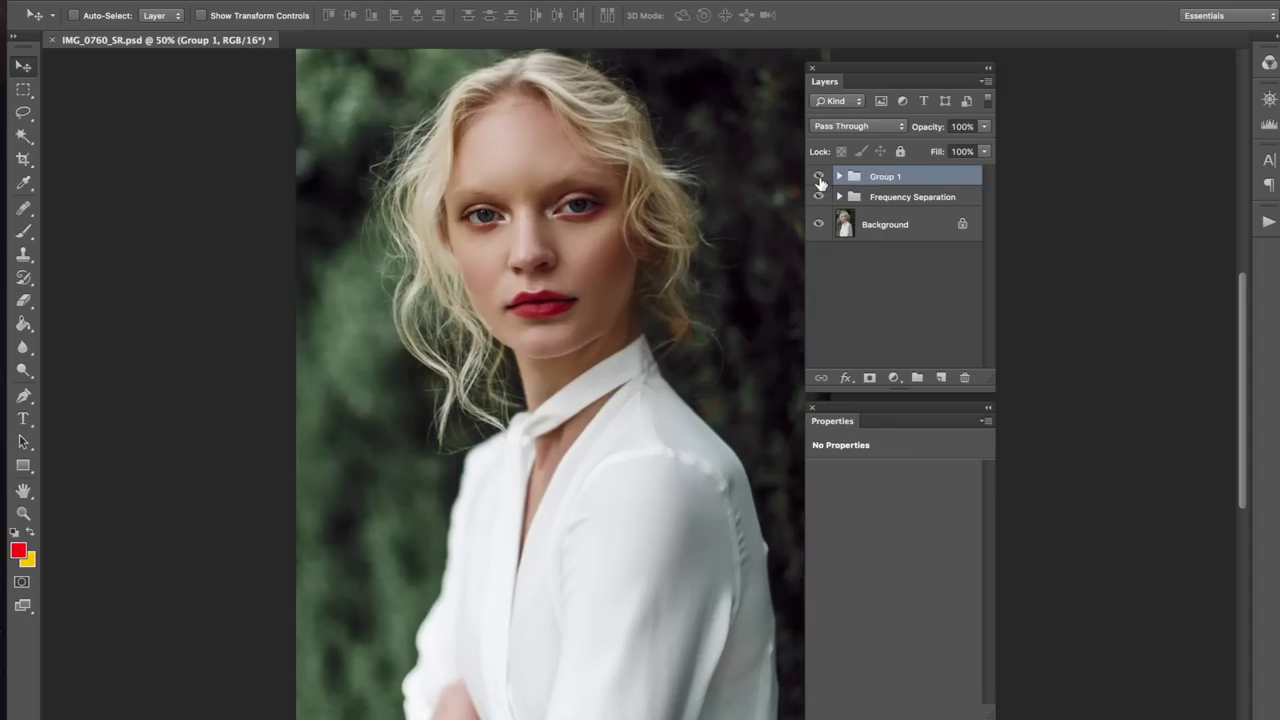
pyautogui.click(818, 178)
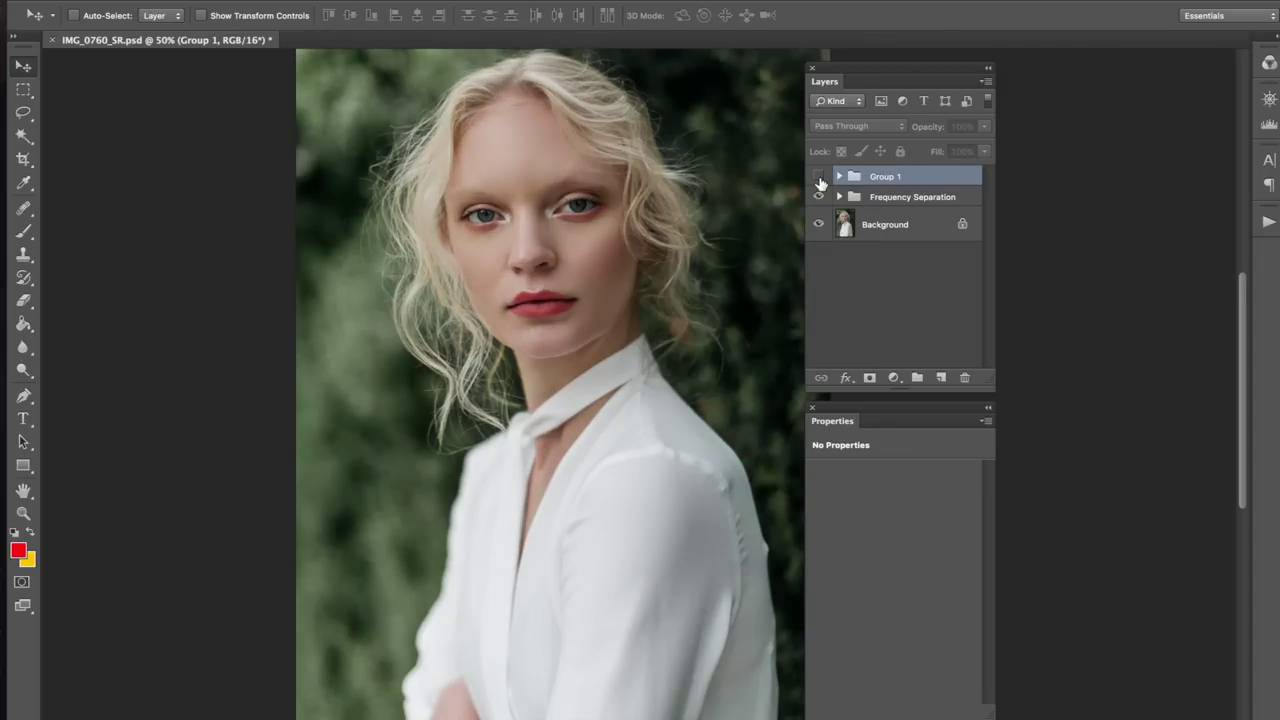
pyautogui.click(818, 178)
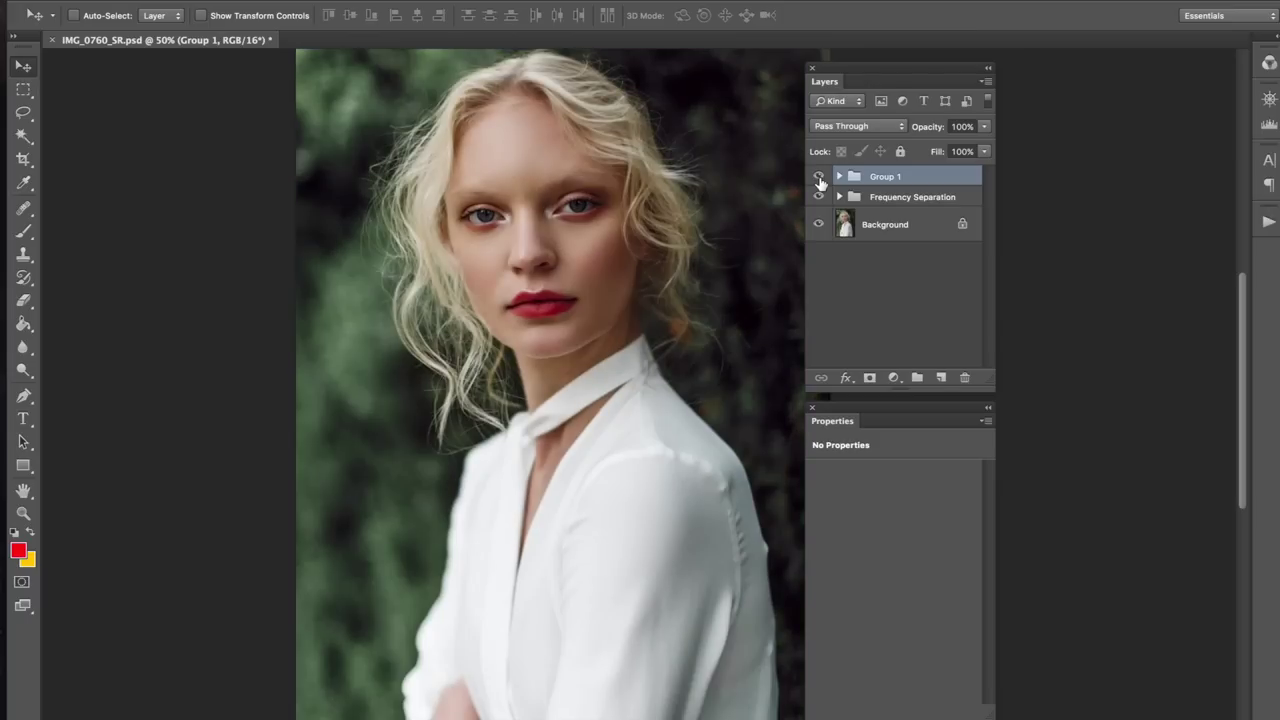
# Expand the adjustment group and examine the Blacks and Neutrals settings of its Selective Color layers.
pyautogui.click(840, 177)
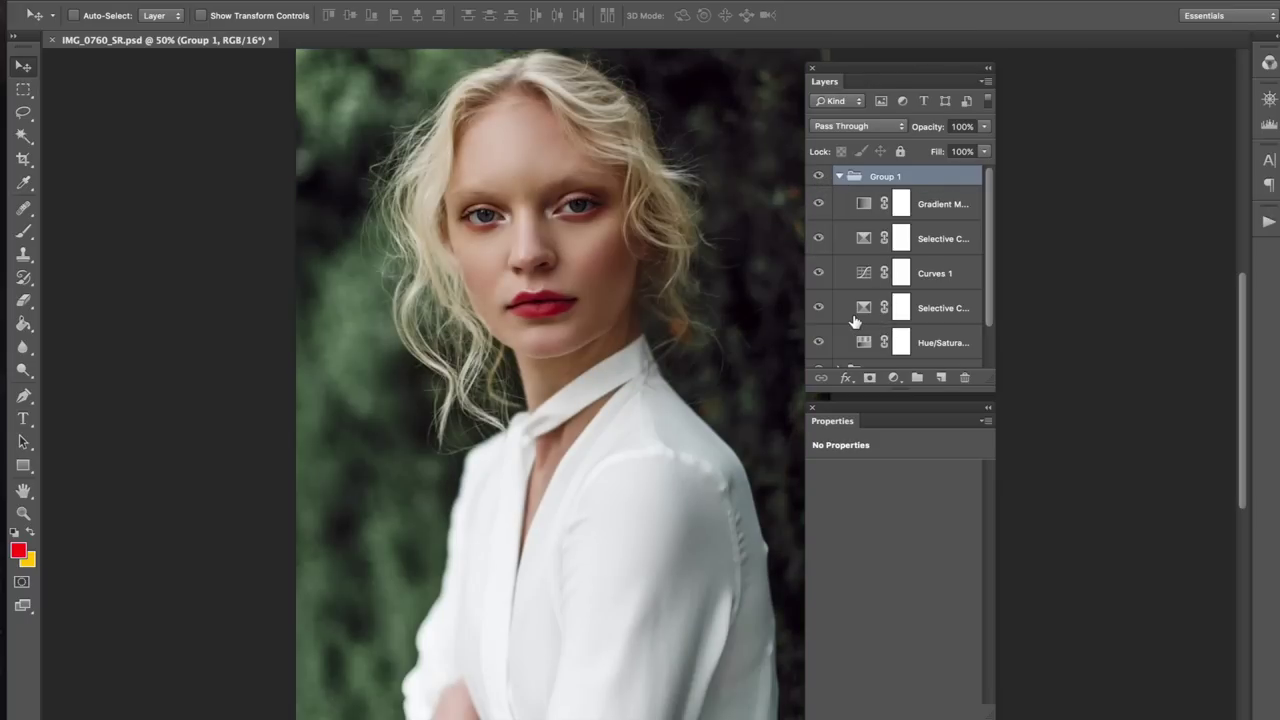
pyautogui.click(855, 318)
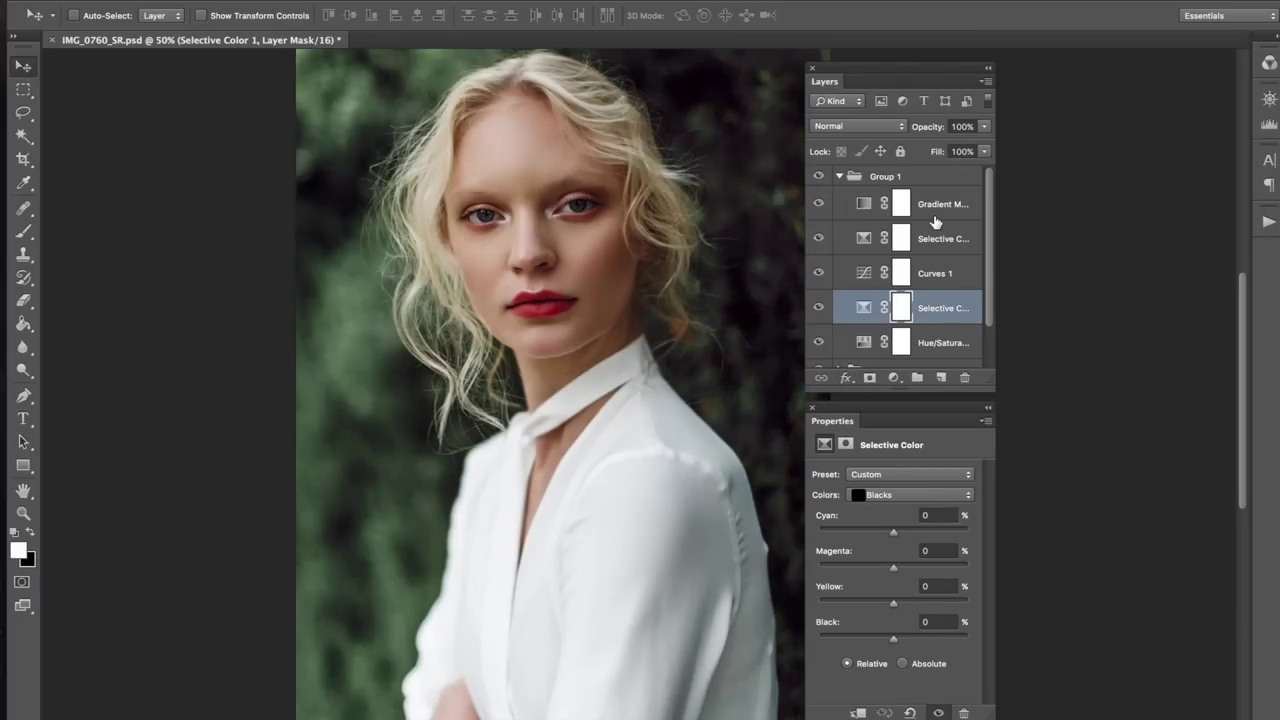
pyautogui.click(960, 245)
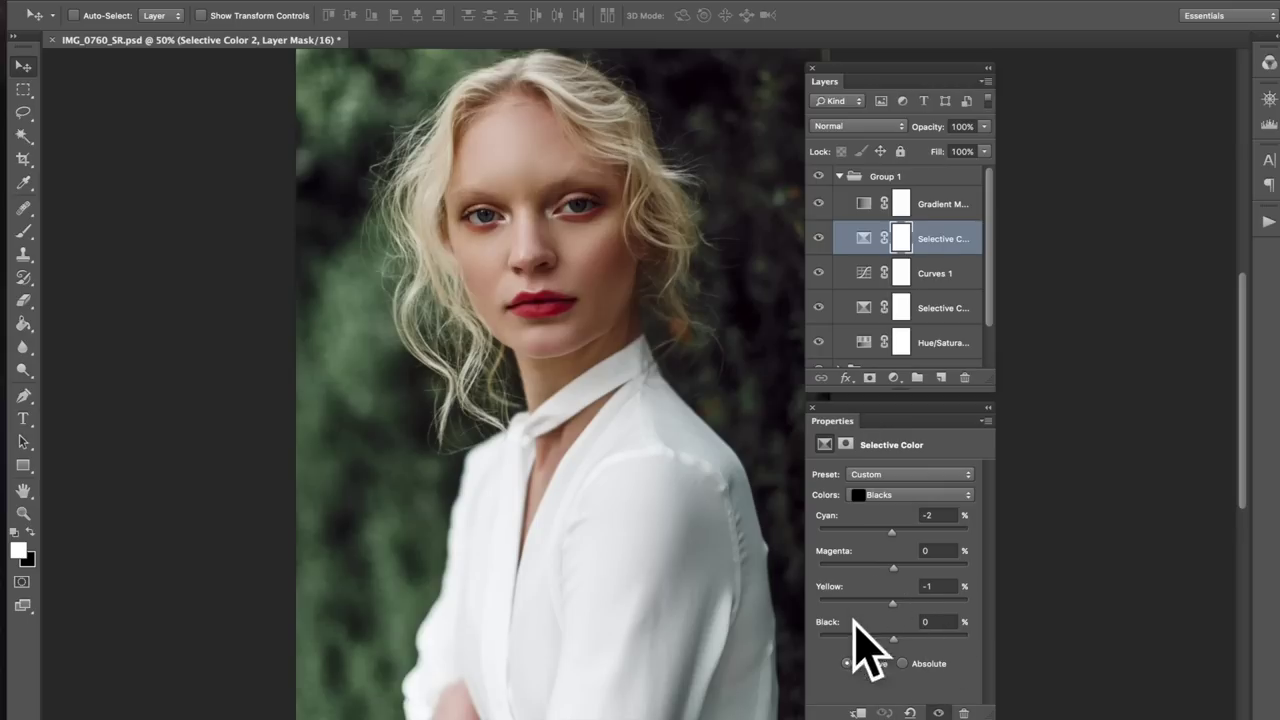
pyautogui.click(905, 494)
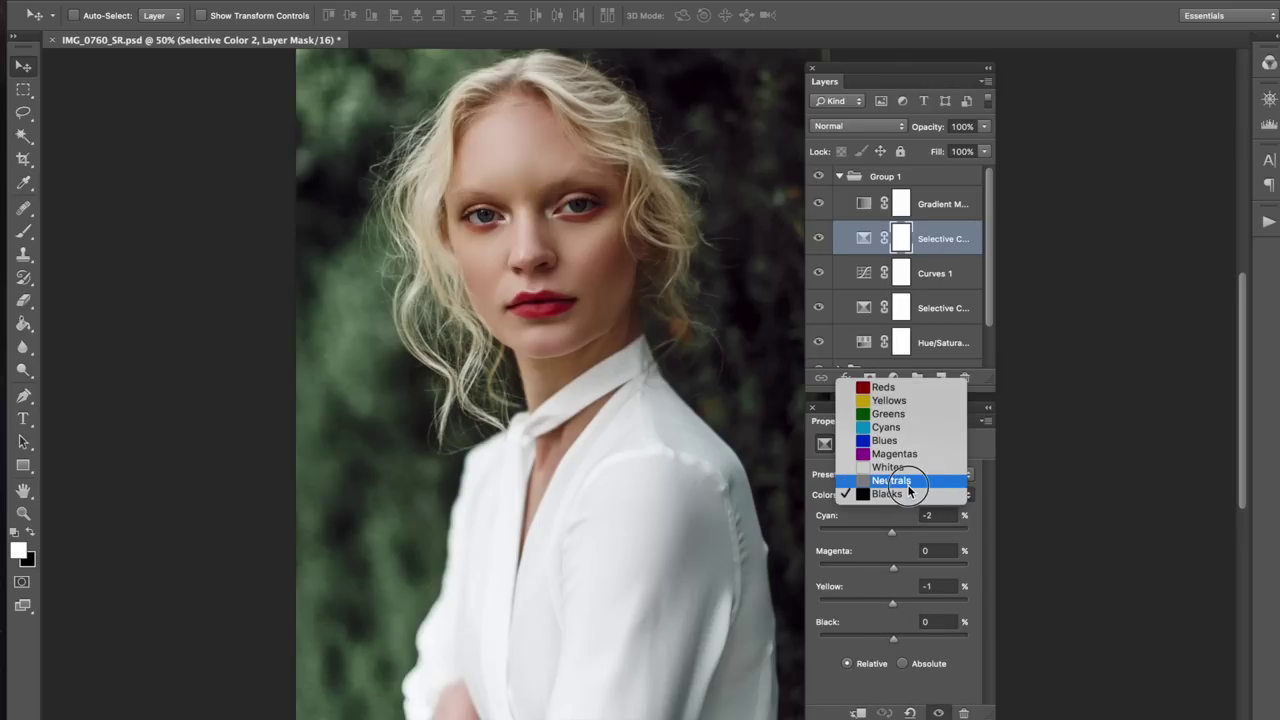
pyautogui.click(905, 480)
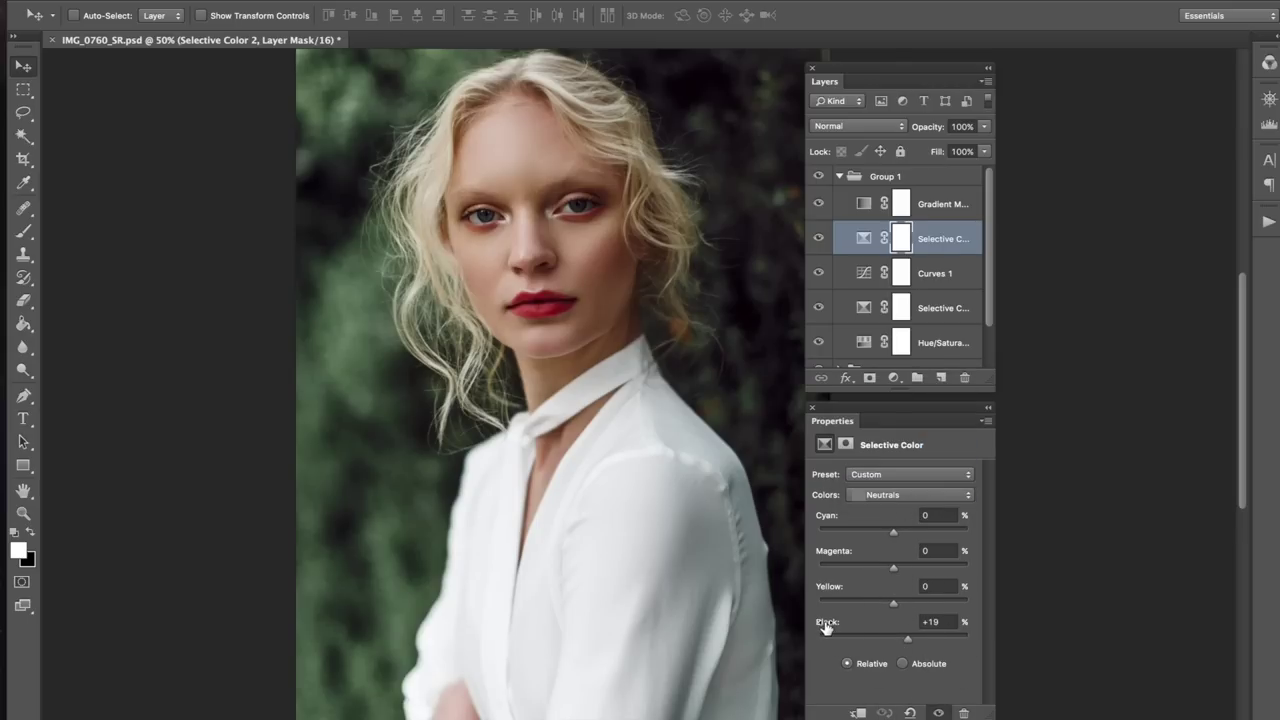
pyautogui.moveTo(893, 537); pyautogui.dragTo(893, 535)
# Try Magenta +7% in the Blacks of the Selective Color 2 layer, and undo it.
pyautogui.click(890, 494)
pyautogui.click(889, 509)
pyautogui.click(898, 568)
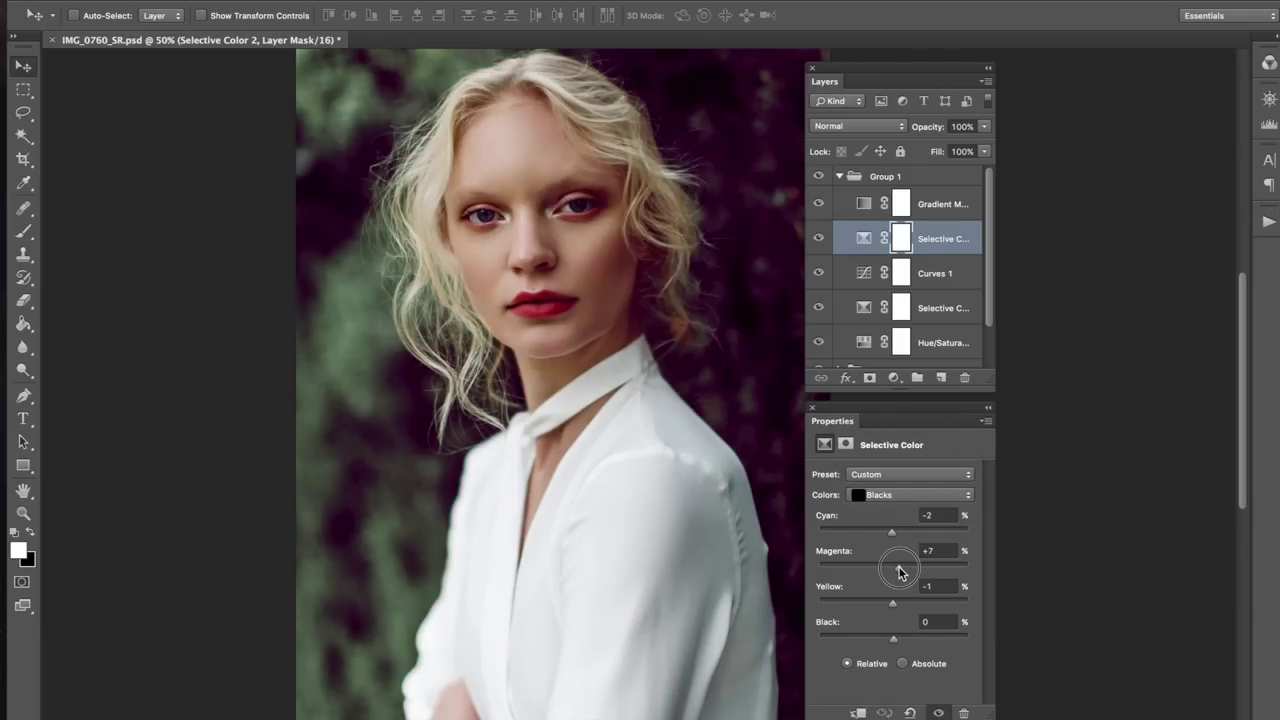
pyautogui.press('super+z')
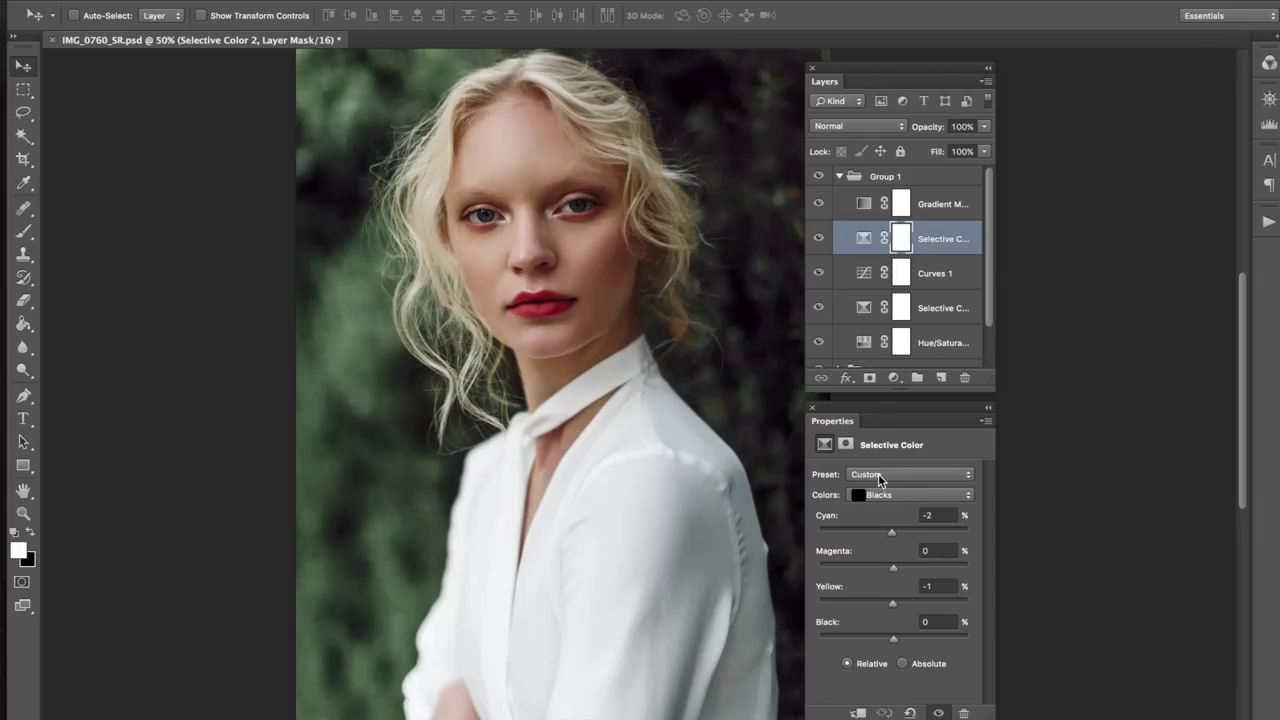
# Add a second Curves adjustment layer above Gradient Map 1 and set its blend mode to Luminosity.
pyautogui.click(853, 204)
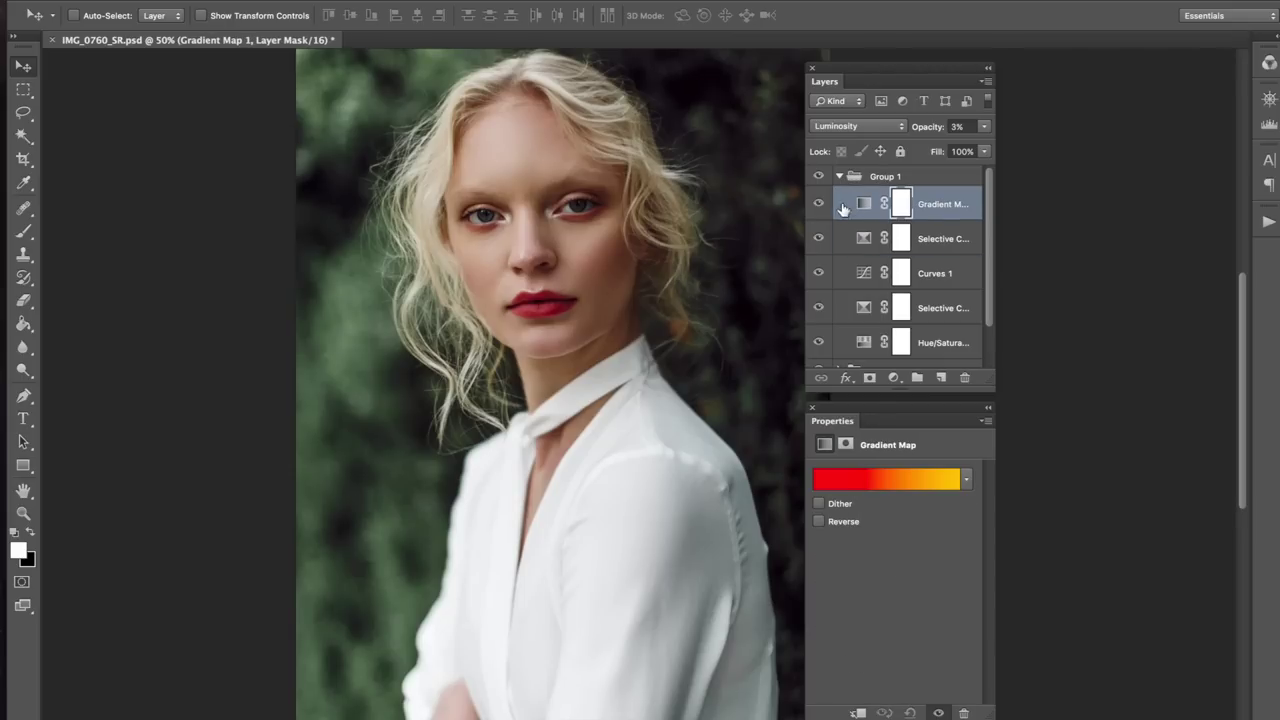
pyautogui.moveTo(268, 2); pyautogui.dragTo(496, 179)
pyautogui.click(495, 178)
pyautogui.press('Return')
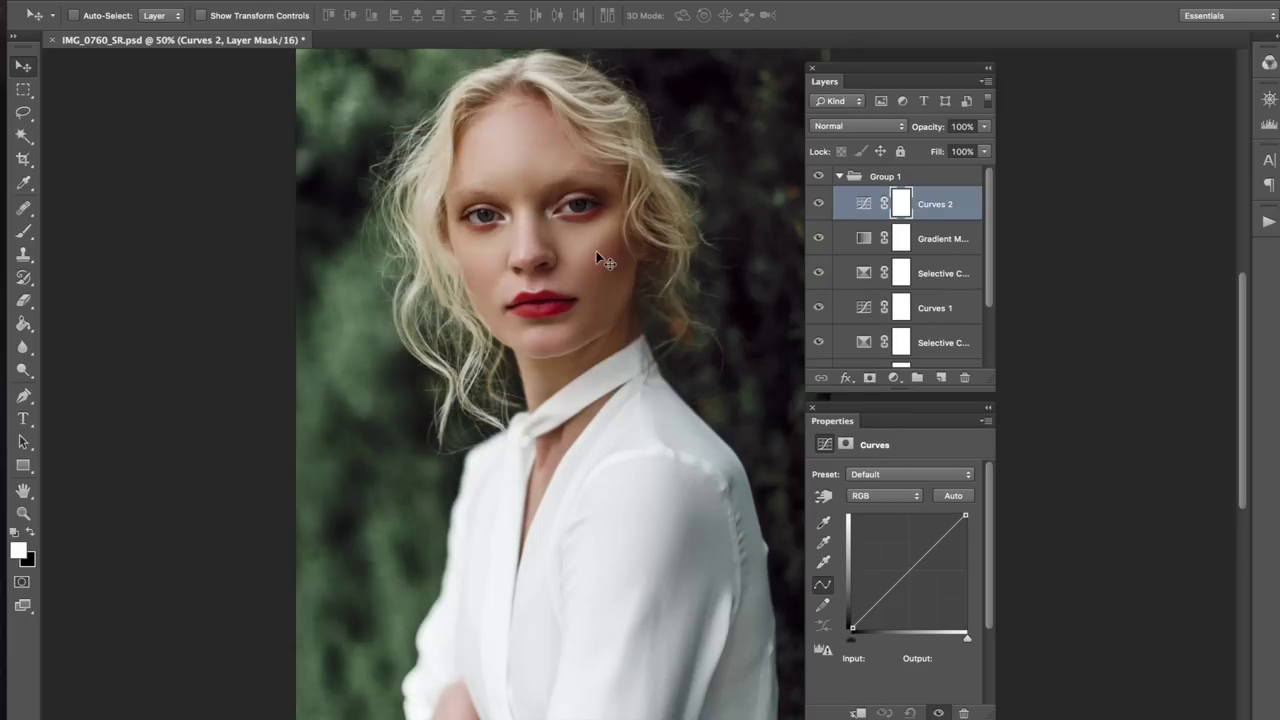
pyautogui.click(862, 128)
pyautogui.click(858, 481)
# Shape the Curves 2 RGB curve with raised highlights, a point at input 82, output 84, and a black point at input 4, output 6.
pyautogui.moveTo(879, 602); pyautogui.dragTo(916, 553)
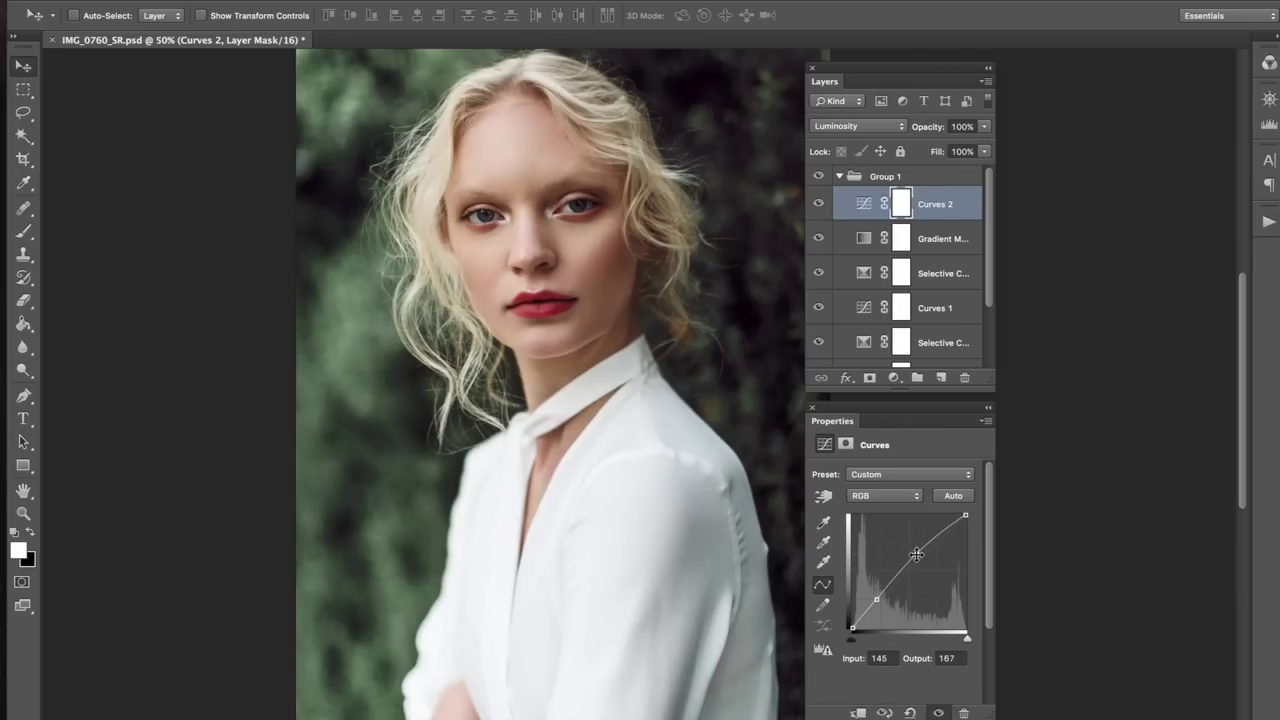
pyautogui.moveTo(877, 603); pyautogui.dragTo(886, 597)
pyautogui.moveTo(915, 556); pyautogui.dragTo(912, 552)
pyautogui.moveTo(886, 596); pyautogui.dragTo(889, 590)
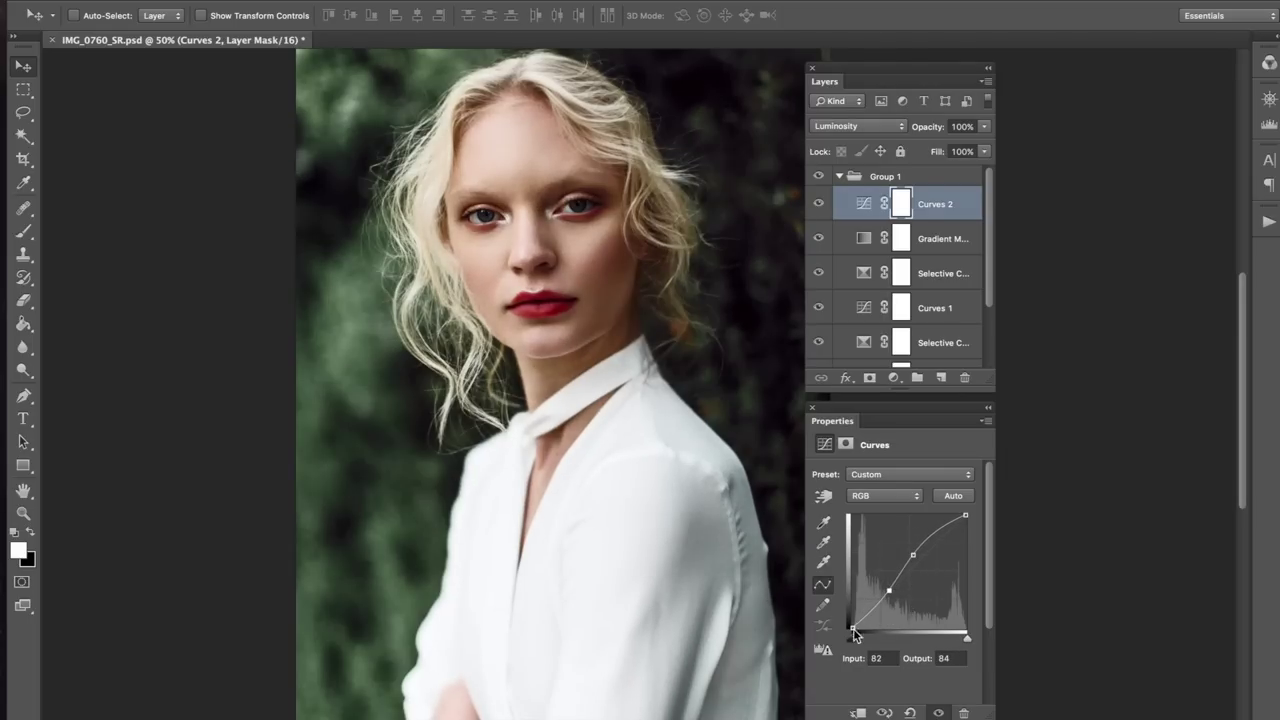
pyautogui.moveTo(853, 634); pyautogui.dragTo(854, 625)
# Lower the opacity of Curves 2 to 41%, comparing the image with and without the layer.
pyautogui.moveTo(935, 133); pyautogui.dragTo(920, 132)
pyautogui.click(819, 204)
pyautogui.click(819, 204)
pyautogui.moveTo(925, 127); pyautogui.dragTo(895, 133)
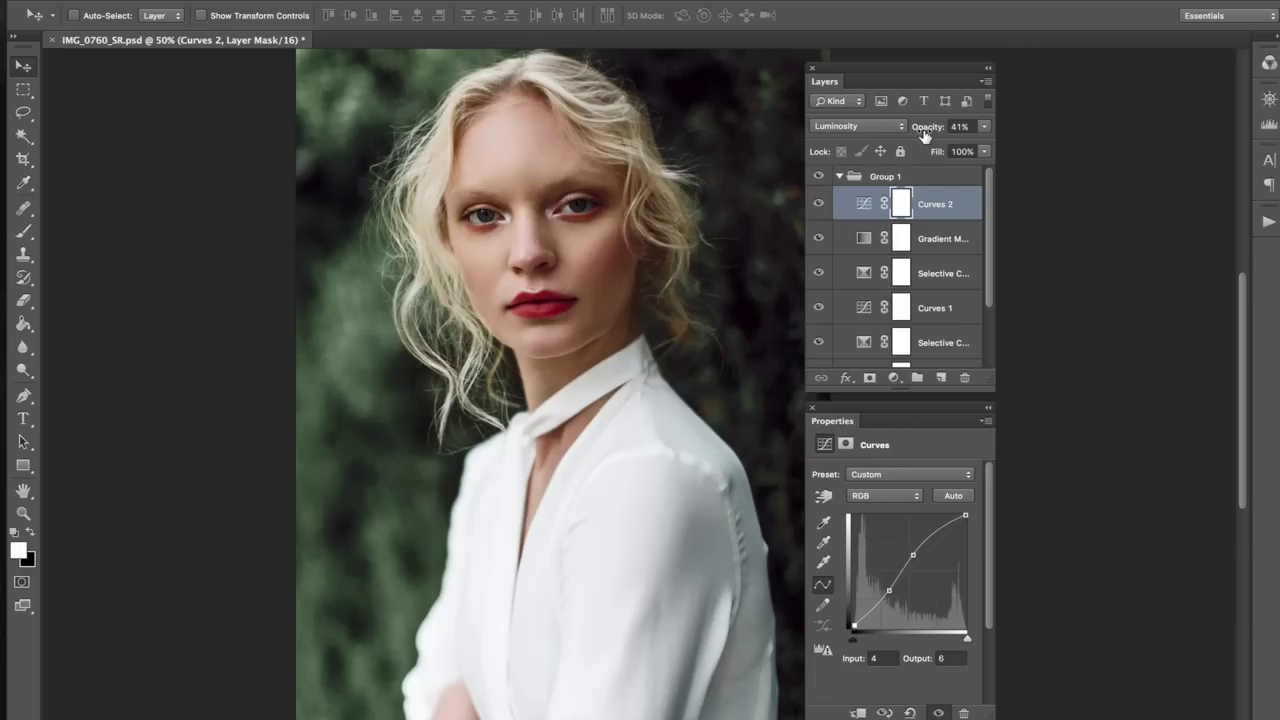
# Review the image with and without Curves 2 and set the layer's opacity to 24%.
pyautogui.press('super+minus')
pyautogui.press('super+plus')
pyautogui.hscroll(1, 621, 283)
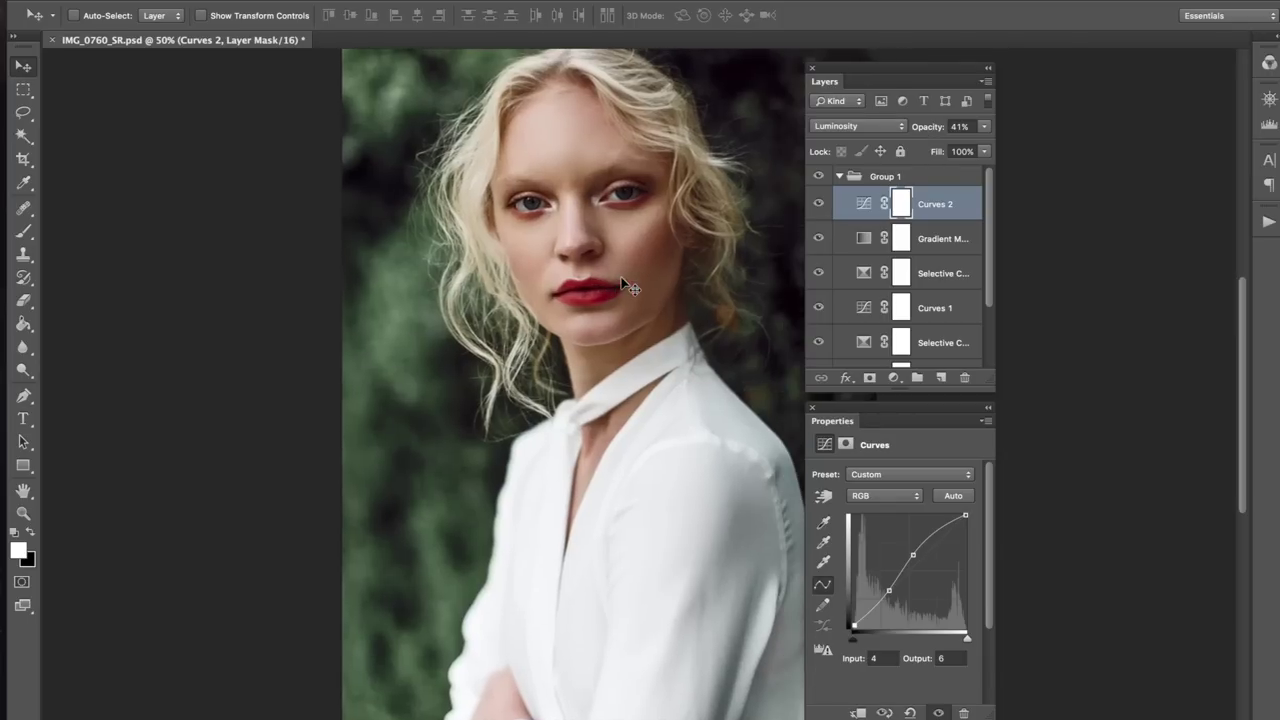
pyautogui.hscroll(4, 621, 282)
pyautogui.scroll(1, 622, 282)
pyautogui.hscroll(-2, 622, 282)
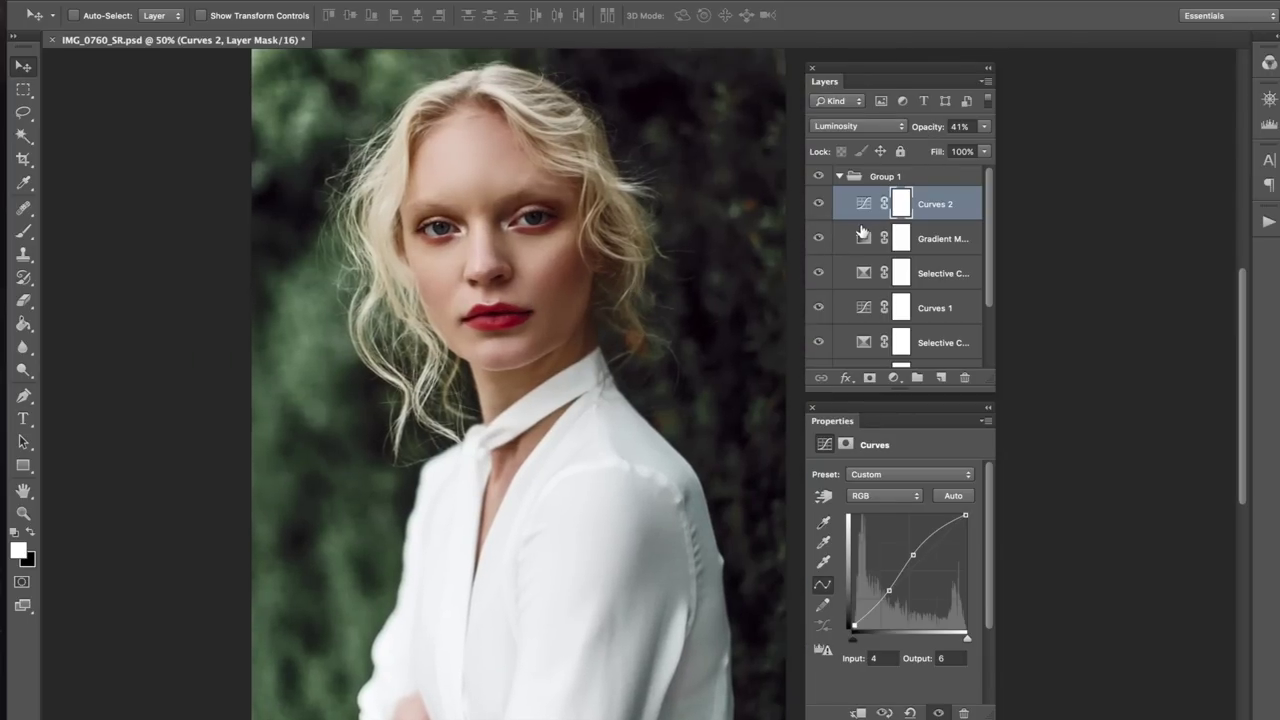
pyautogui.scroll(-3, 860, 230)
pyautogui.scroll(3, 881, 218)
pyautogui.scroll(-3, 875, 230)
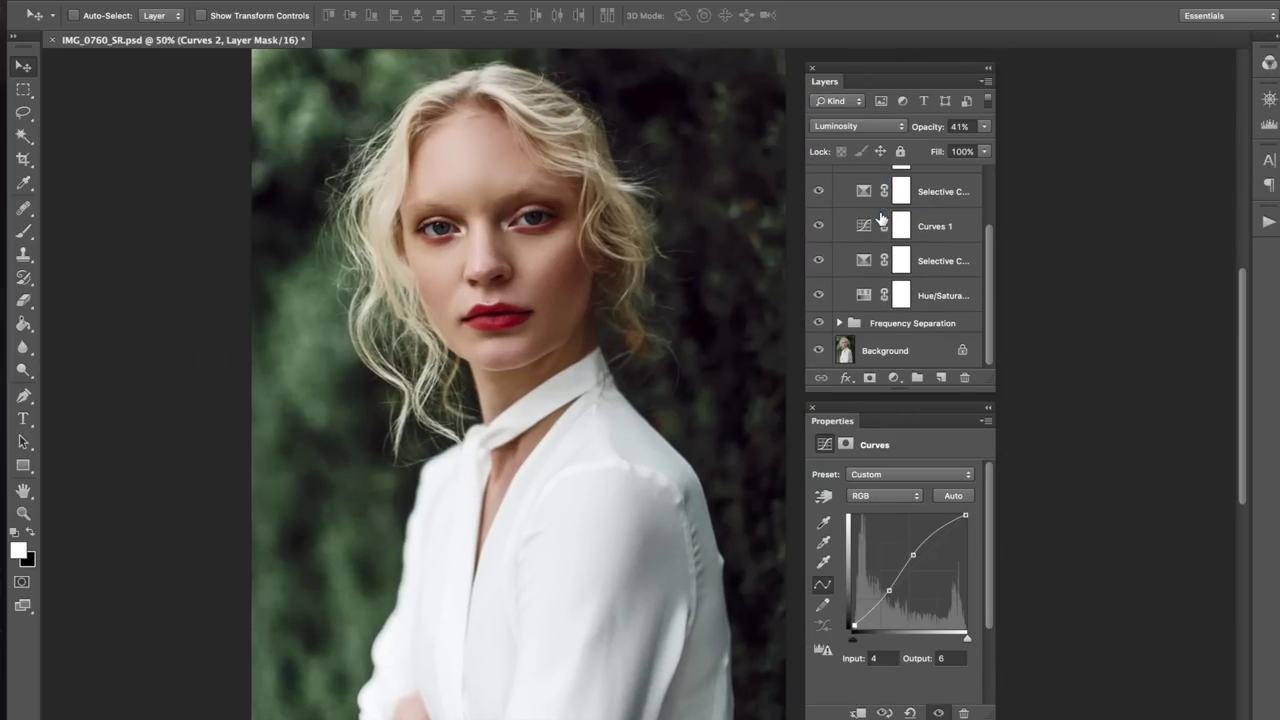
pyautogui.scroll(3, 858, 251)
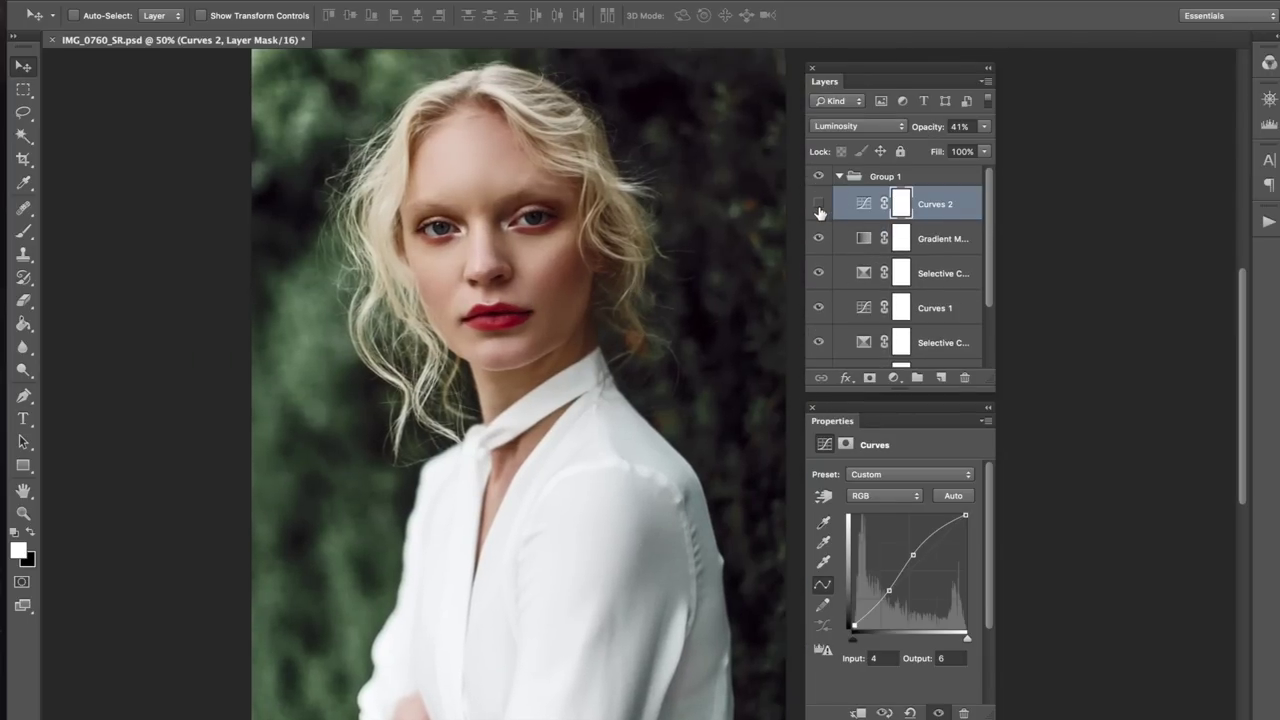
pyautogui.click(818, 204)
pyautogui.moveTo(943, 130); pyautogui.dragTo(922, 130)
# Add a linear red-to-transparent gradient fill layer at 90° above Curves 2, shifting the gradient down toward the portrait's lower half.
pyautogui.click(893, 380)
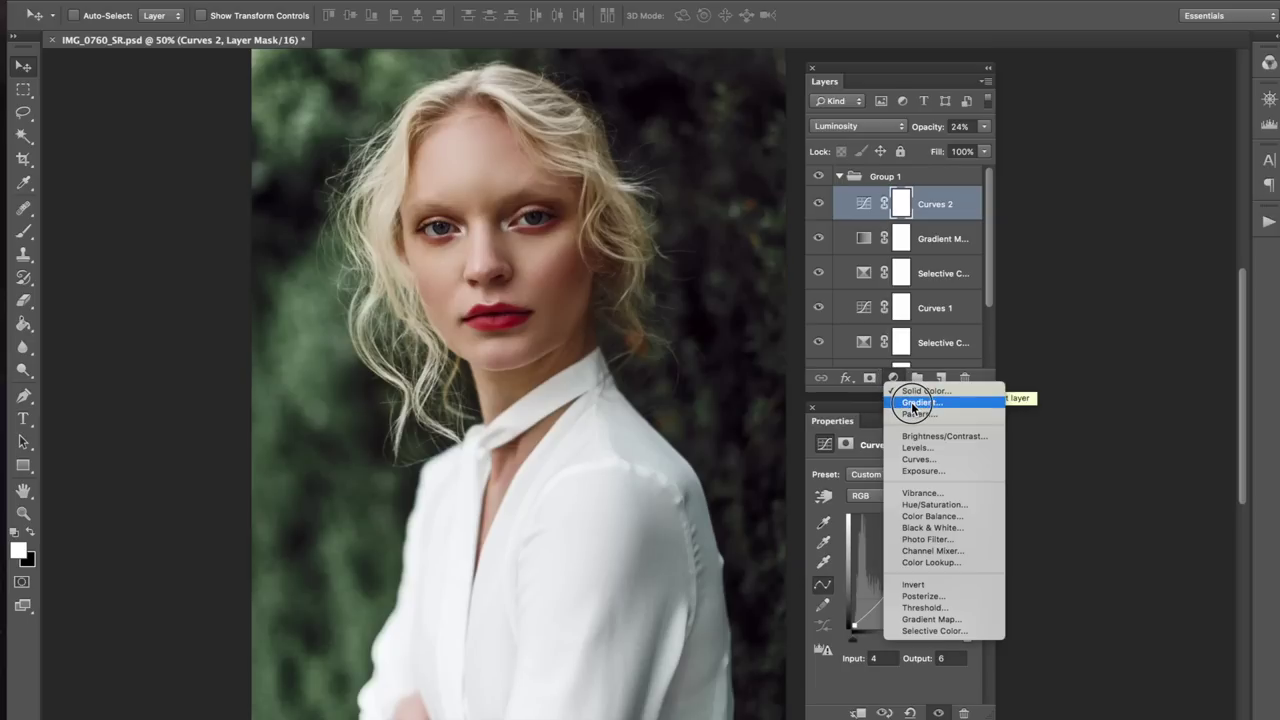
pyautogui.click(915, 400)
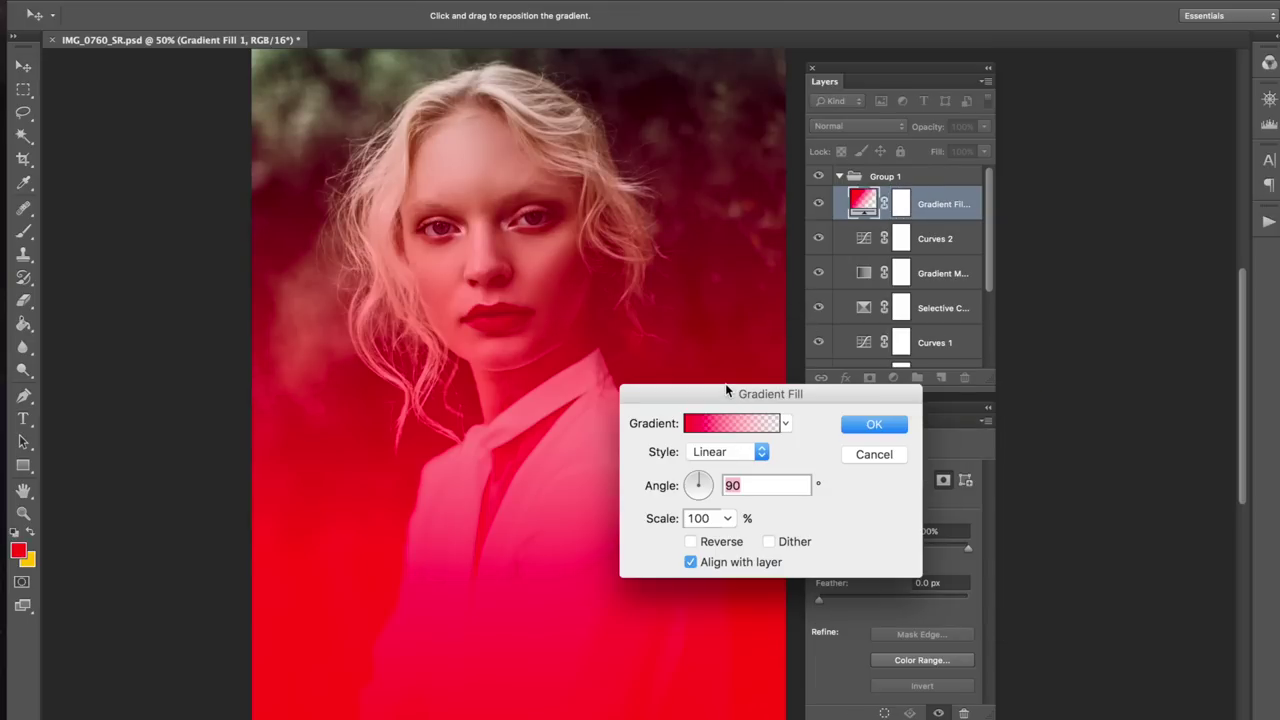
pyautogui.moveTo(569, 252); pyautogui.dragTo(565, 357)
pyautogui.press('Return')
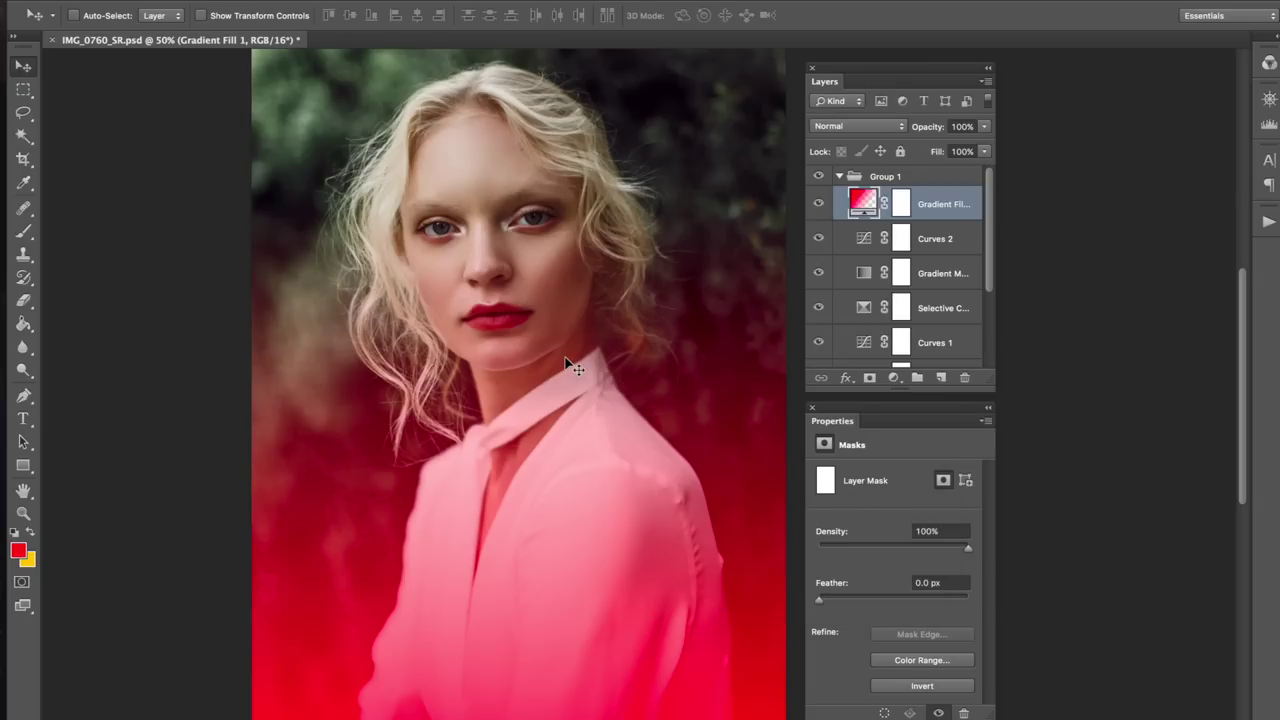
# Try the Color blend mode on the gradient fill, lower its opacity to 65%, and switch the mode to Screen.
pyautogui.click(852, 126)
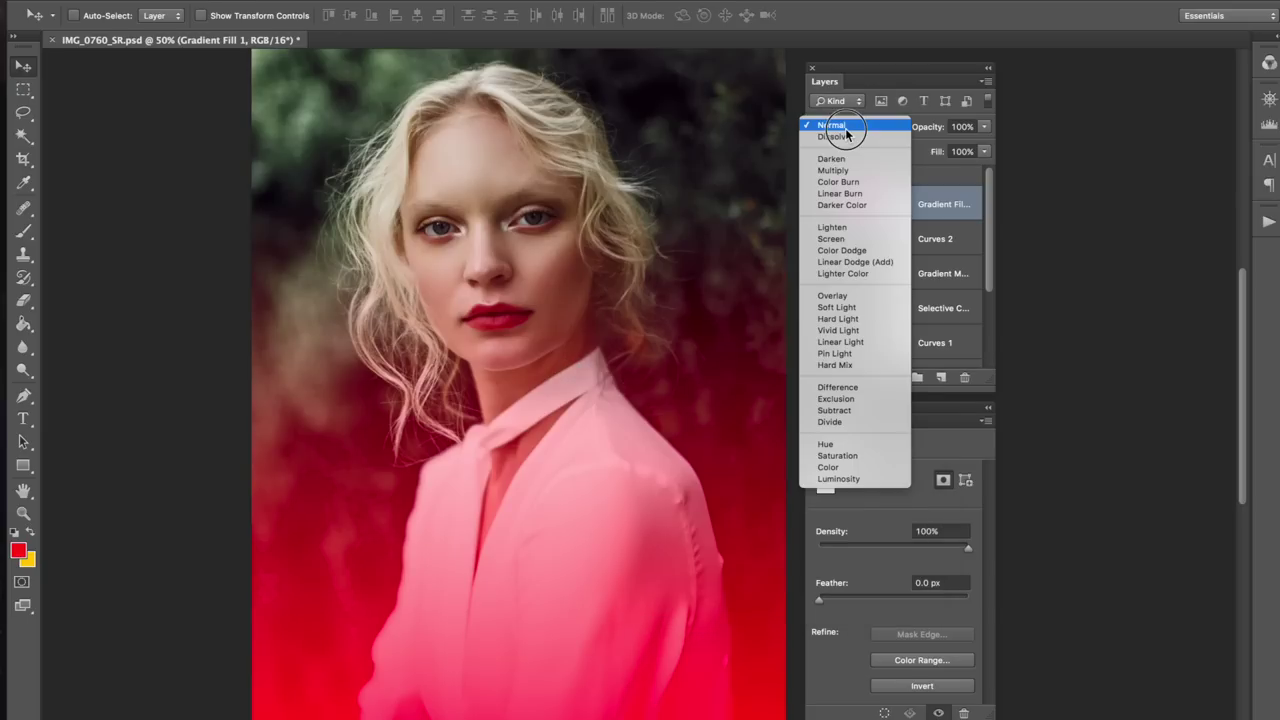
pyautogui.click(850, 467)
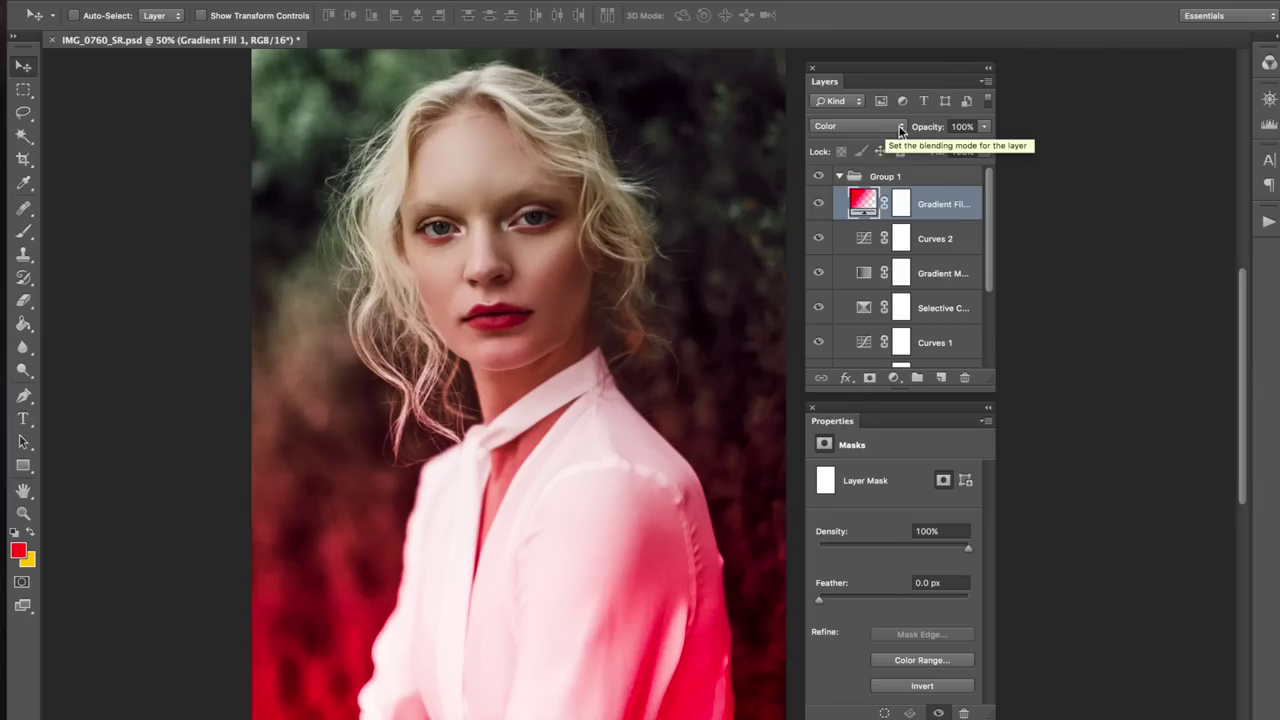
pyautogui.moveTo(928, 126); pyautogui.dragTo(900, 129)
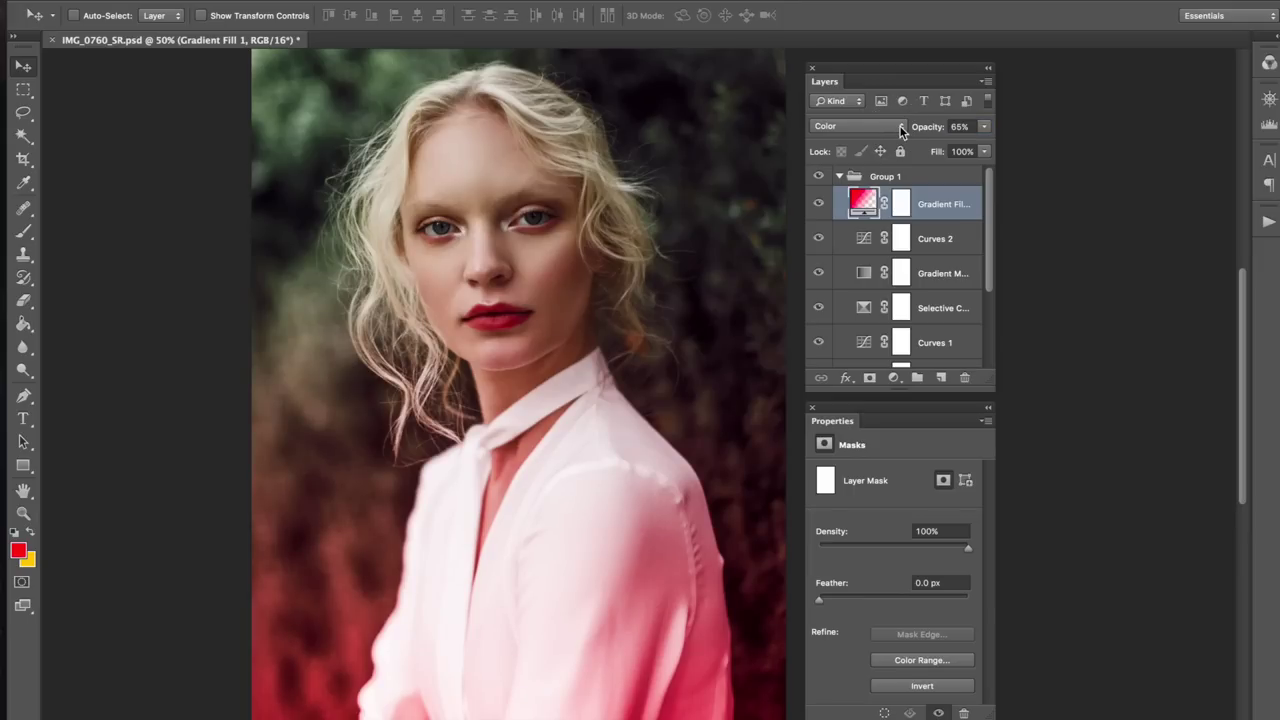
pyautogui.click(893, 127)
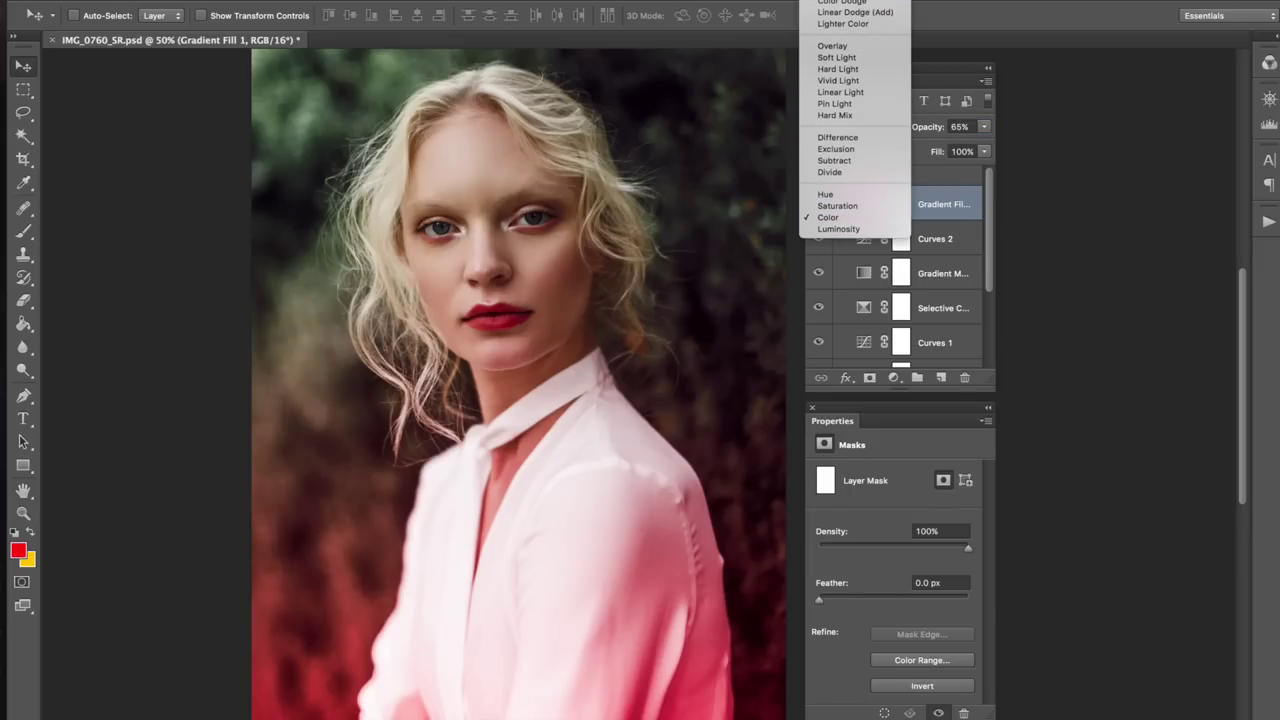
pyautogui.click(845, 5)
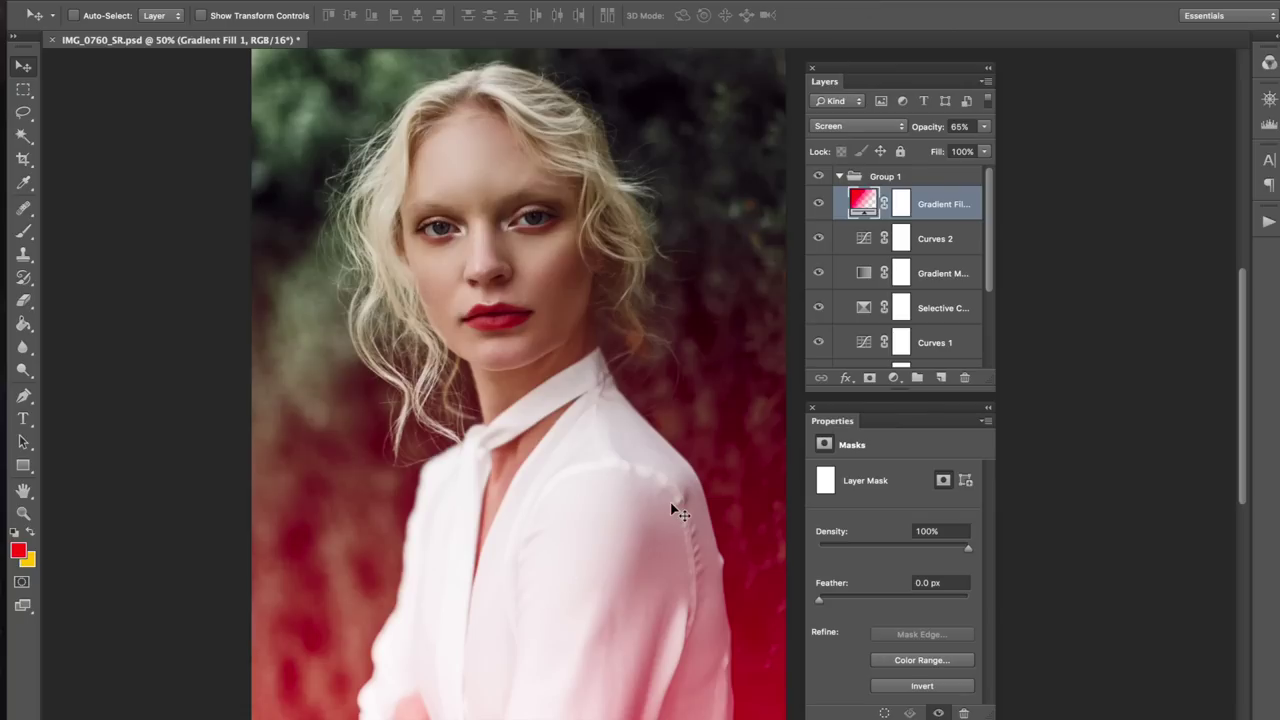
# Open the gradient fill's Gradient Editor and try an orange-to-transparent preset in place of the red gradient.
pyautogui.press('super+minus')
pyautogui.press('super+plus')
pyautogui.hscroll(3, 671, 509)
pyautogui.scroll(3, 671, 509)
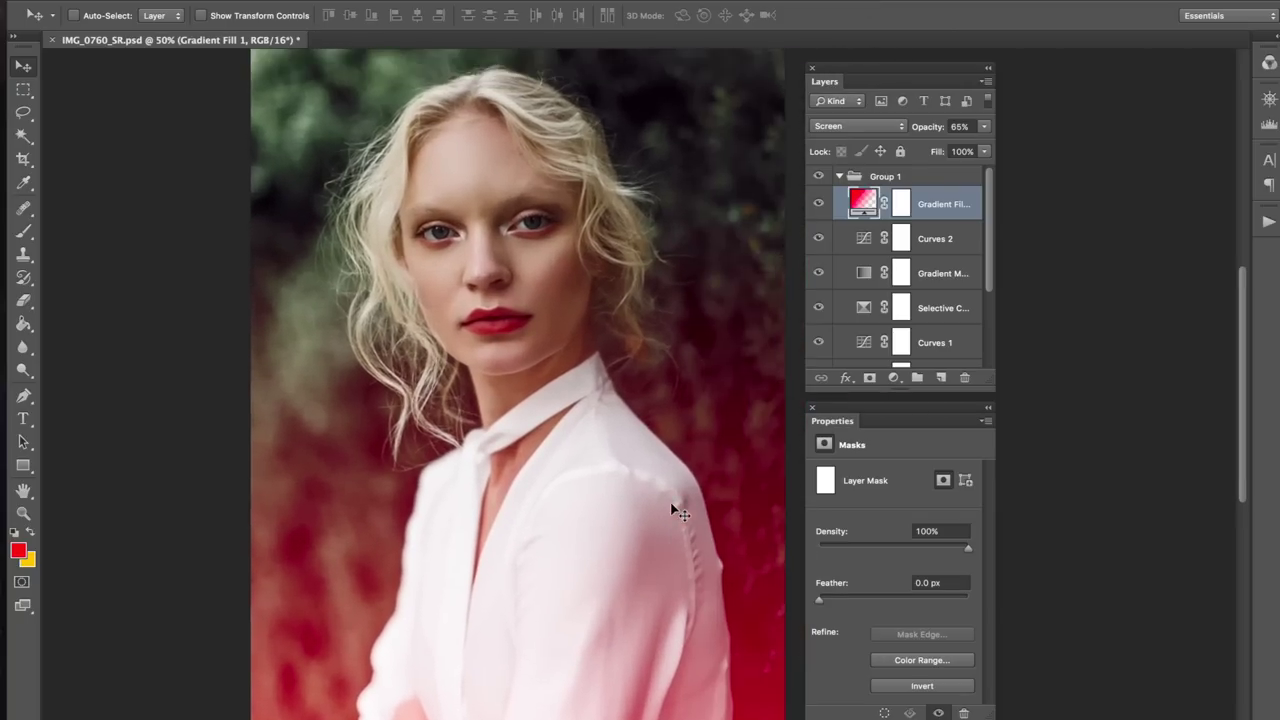
pyautogui.press('super+minus')
pyautogui.doubleClick(864, 206)
pyautogui.doubleClick(864, 206)
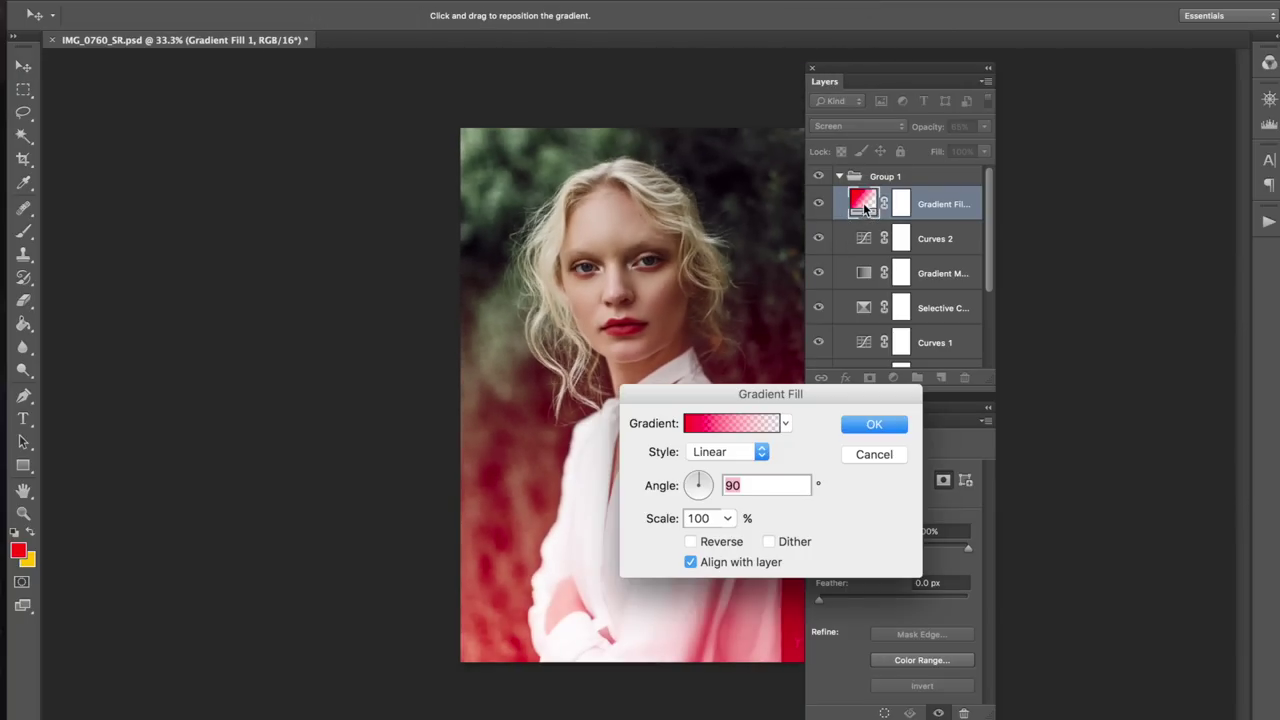
pyautogui.scroll(-10, 765, 343)
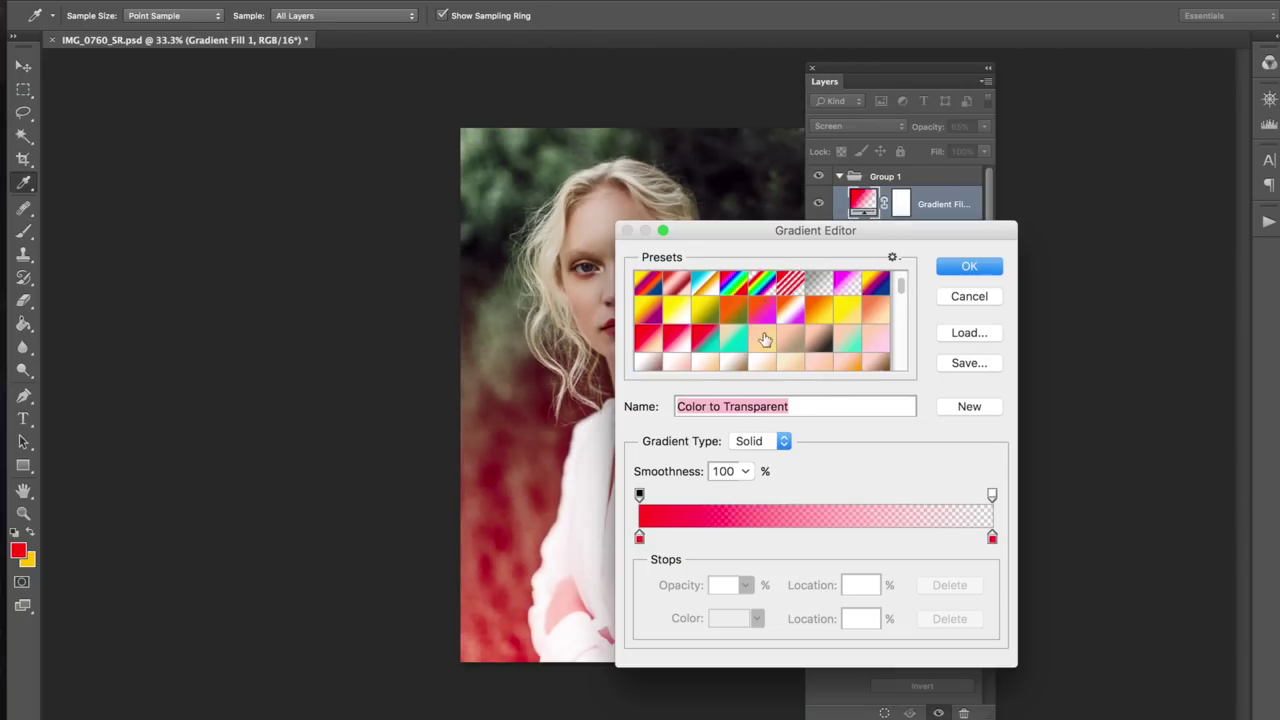
pyautogui.click(737, 300)
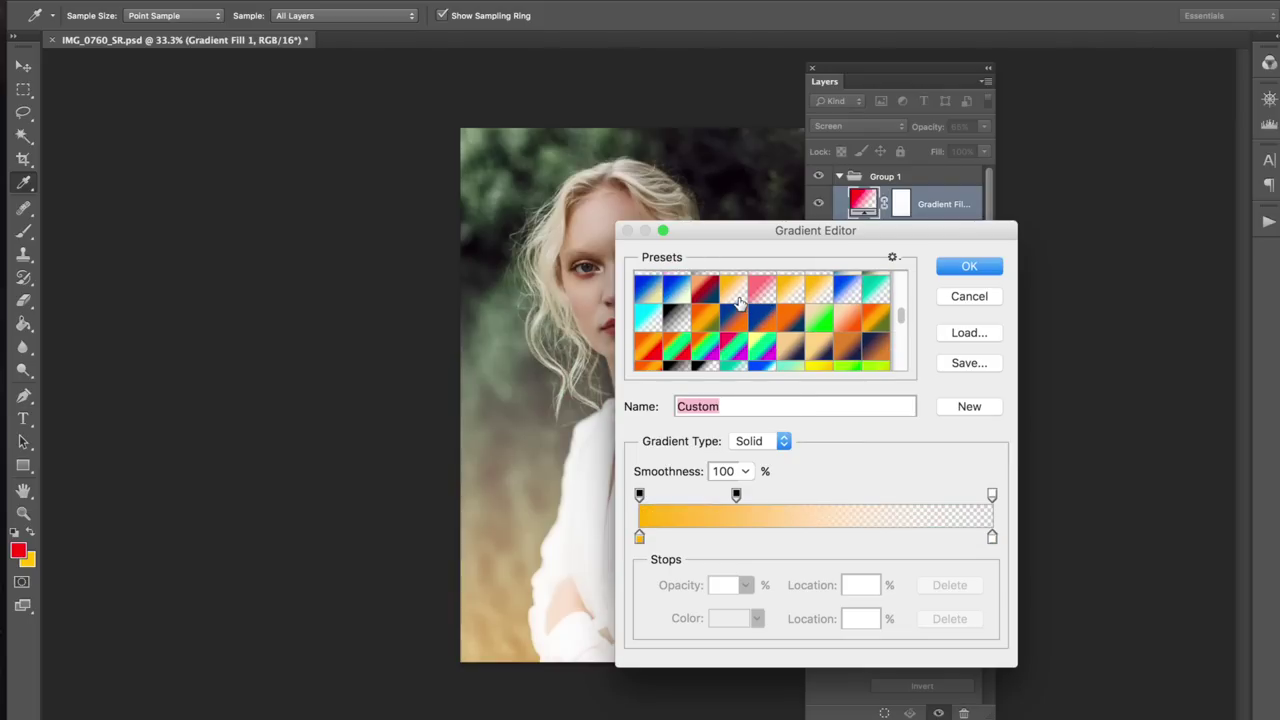
# Browse the gradient presets and apply the pale peach-to-transparent one to the fill.
pyautogui.scroll(-3, 790, 330)
pyautogui.scroll(-6, 790, 330)
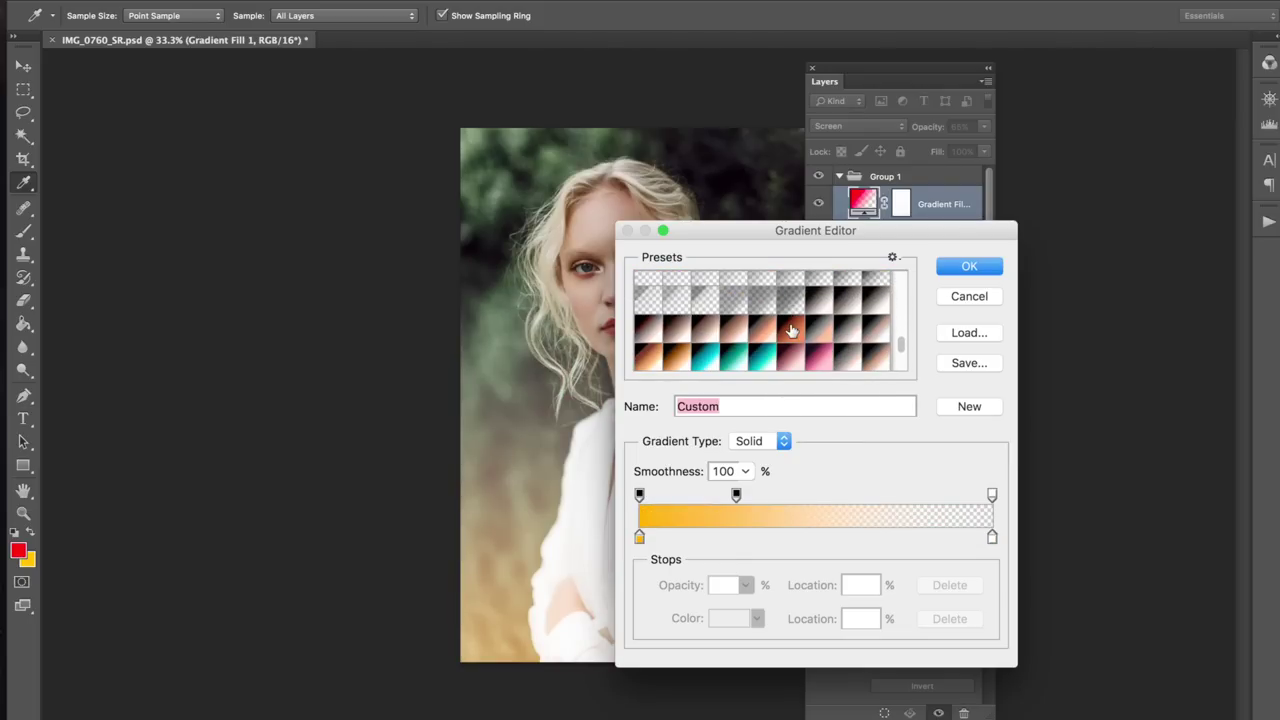
pyautogui.scroll(5, 744, 360)
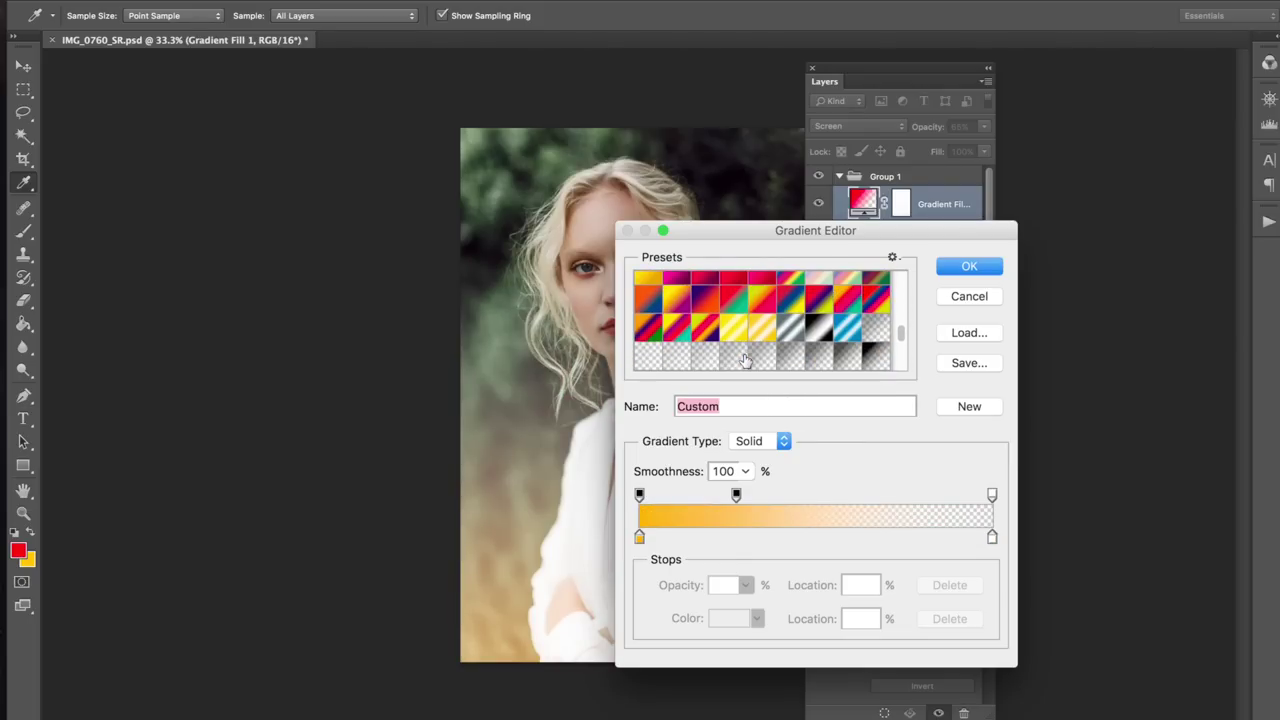
pyautogui.scroll(1, 744, 362)
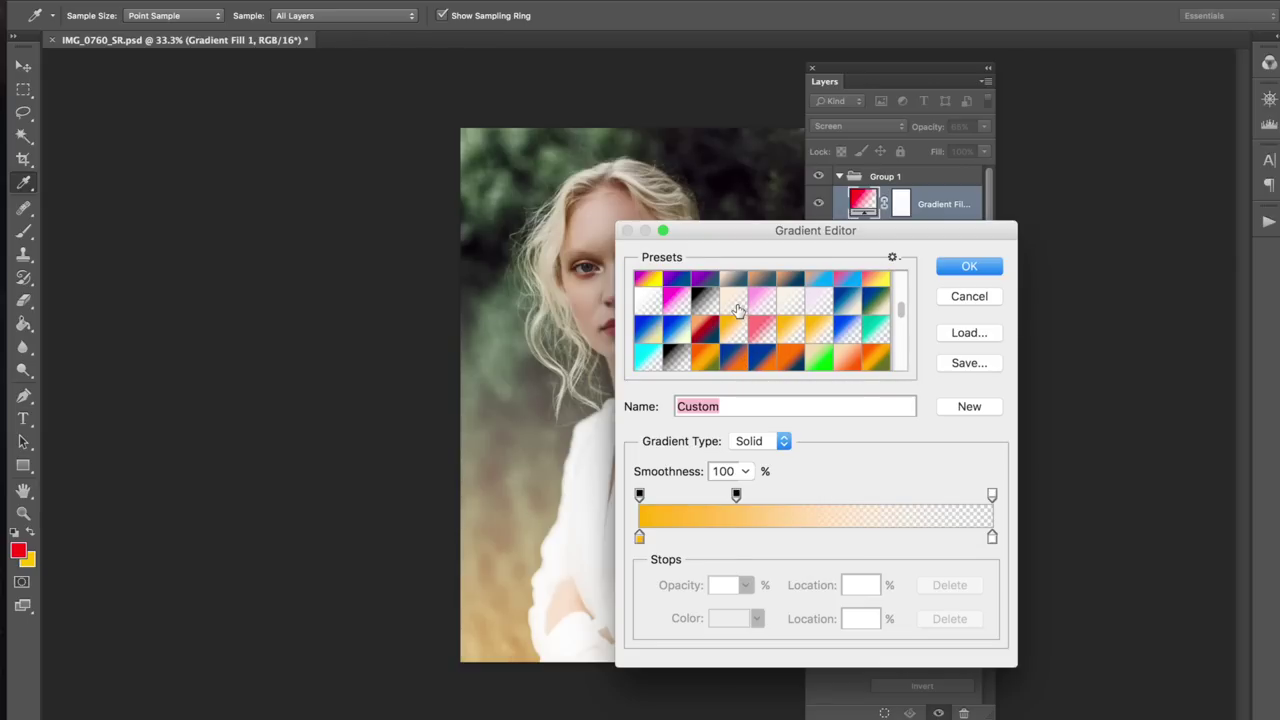
pyautogui.click(737, 311)
pyautogui.press('Return')
# Reposition the peach gradient lower in the image and accept the gradient fill settings.
pyautogui.moveTo(750, 392); pyautogui.dragTo(954, 367)
pyautogui.moveTo(657, 401); pyautogui.dragTo(650, 557)
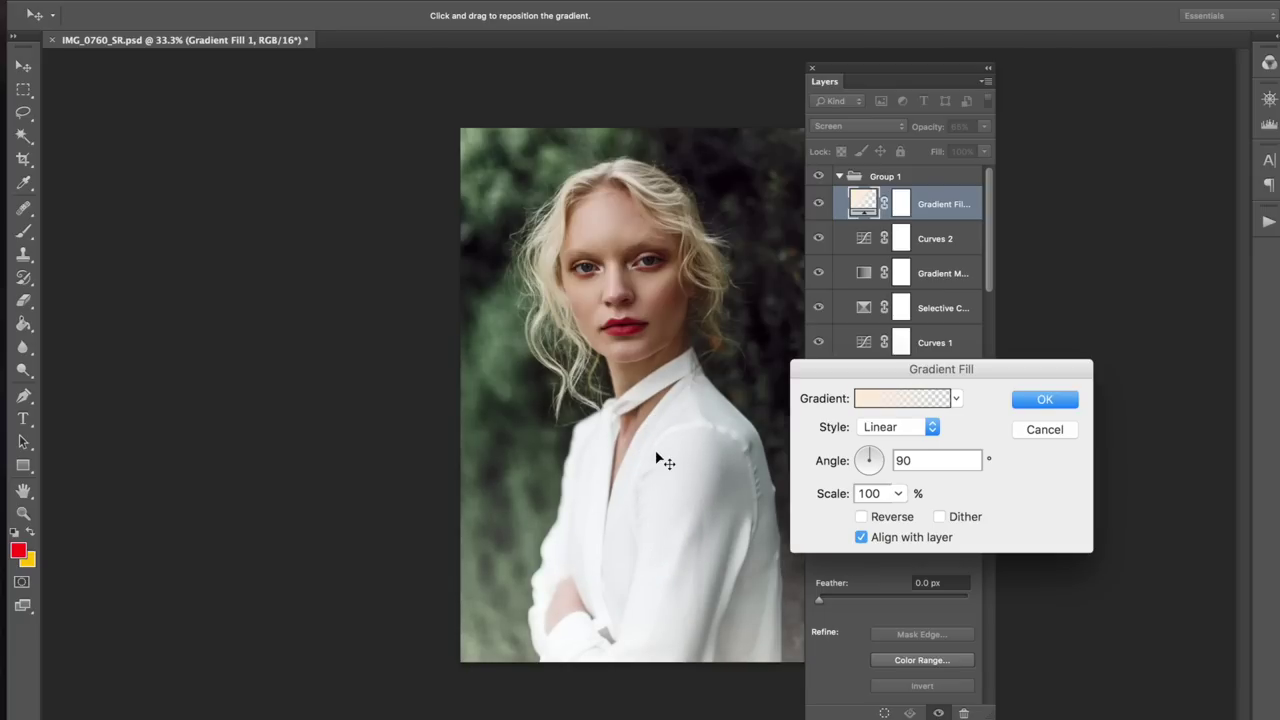
pyautogui.press('Return')
# Duplicate the gradient fill layer, change the copy's style to Radial, and place its glow over the background left of her hair.
pyautogui.hotkey('ctrl', 'j')
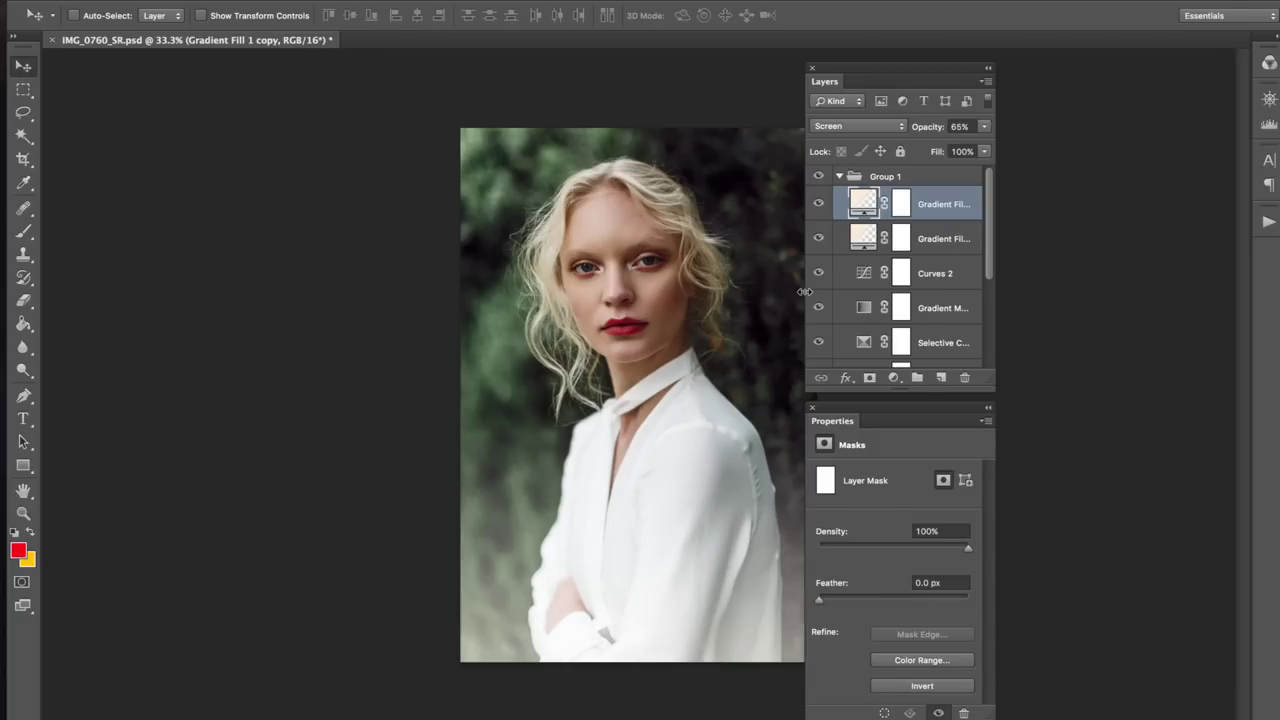
pyautogui.doubleClick(858, 206)
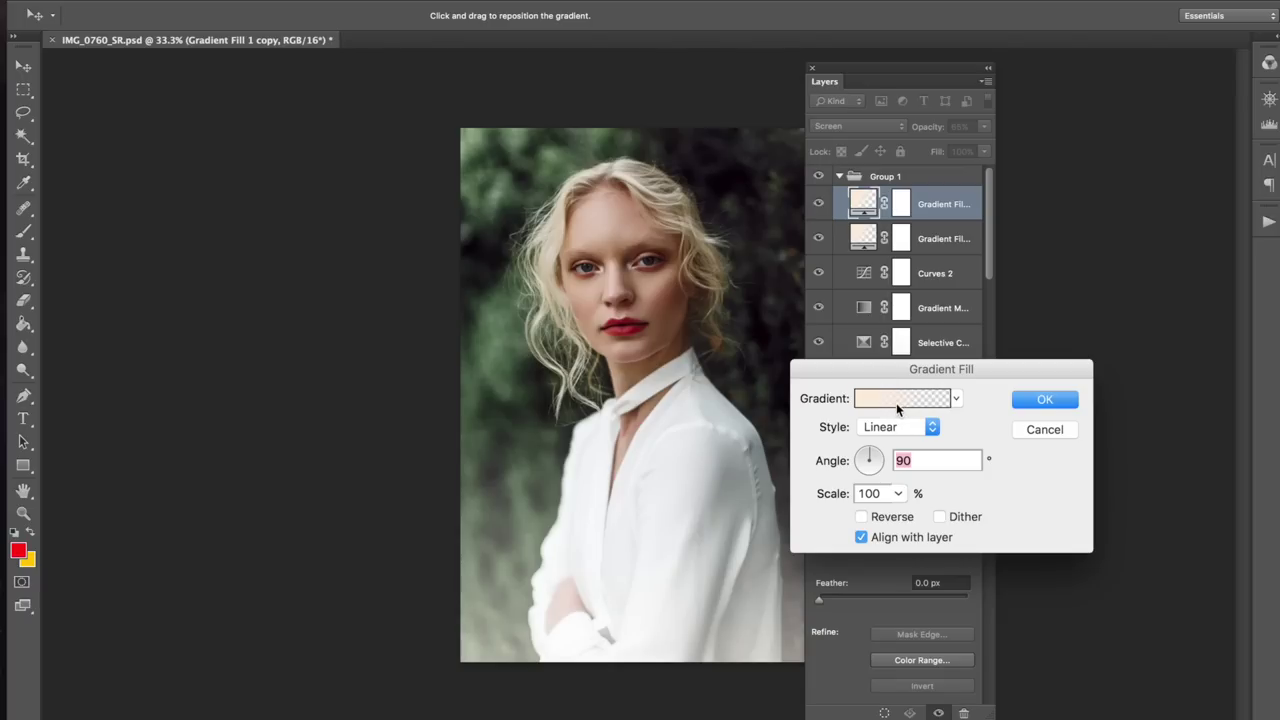
pyautogui.click(898, 427)
pyautogui.click(894, 442)
pyautogui.moveTo(591, 100); pyautogui.dragTo(467, 183)
pyautogui.moveTo(607, 259); pyautogui.dragTo(592, 268)
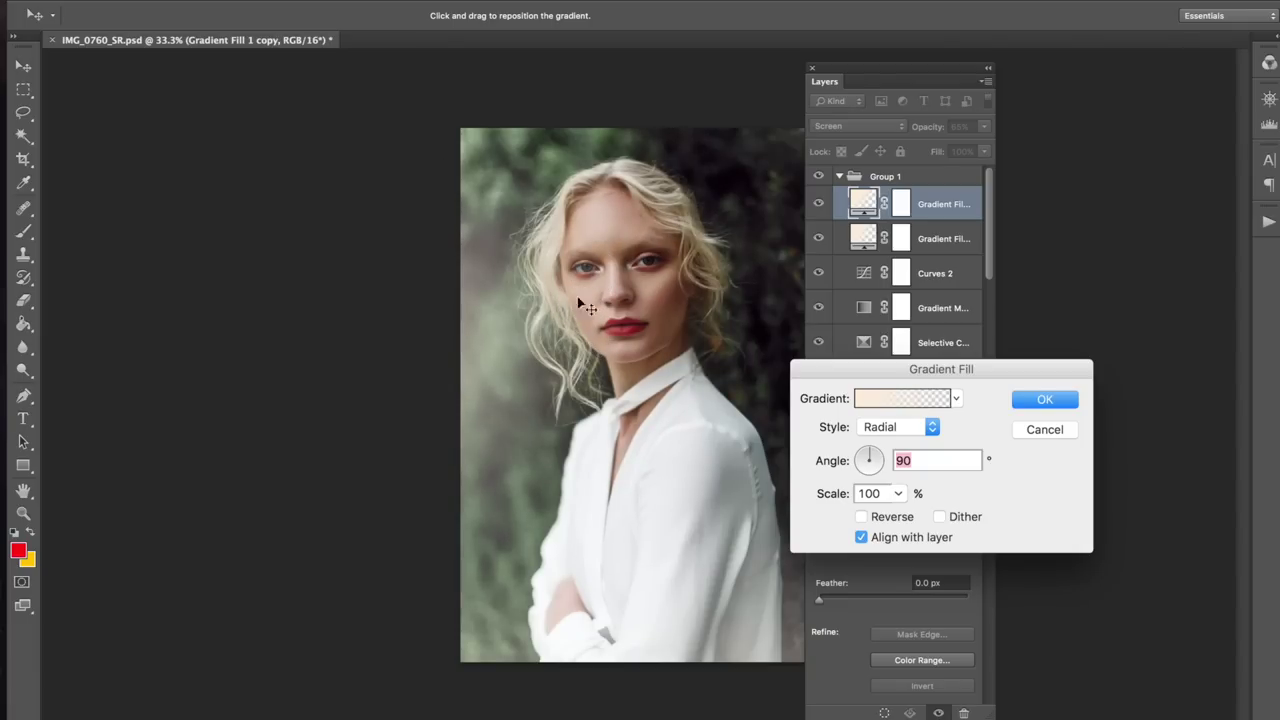
pyautogui.click(547, 318)
pyautogui.press('Return')
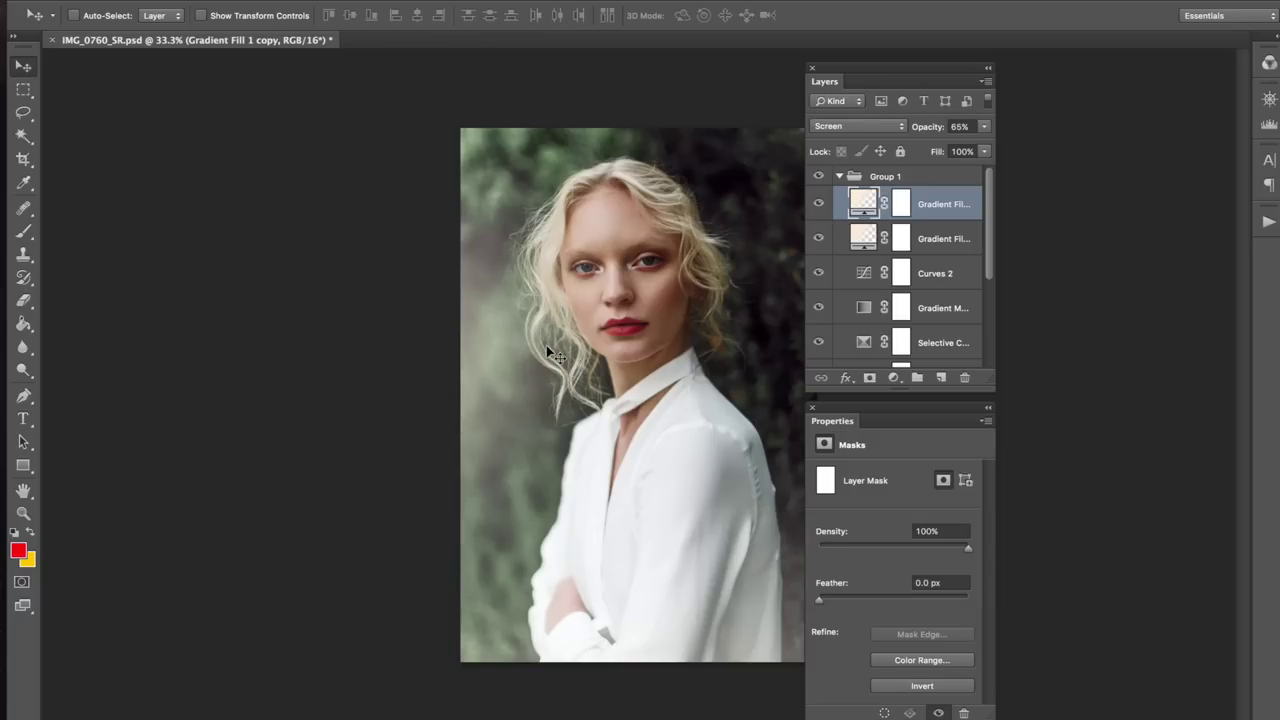
# Set the radial gradient copy to 51% opacity and Overlay blend mode, comparing the image with and without it.
pyautogui.moveTo(927, 133); pyautogui.dragTo(914, 128)
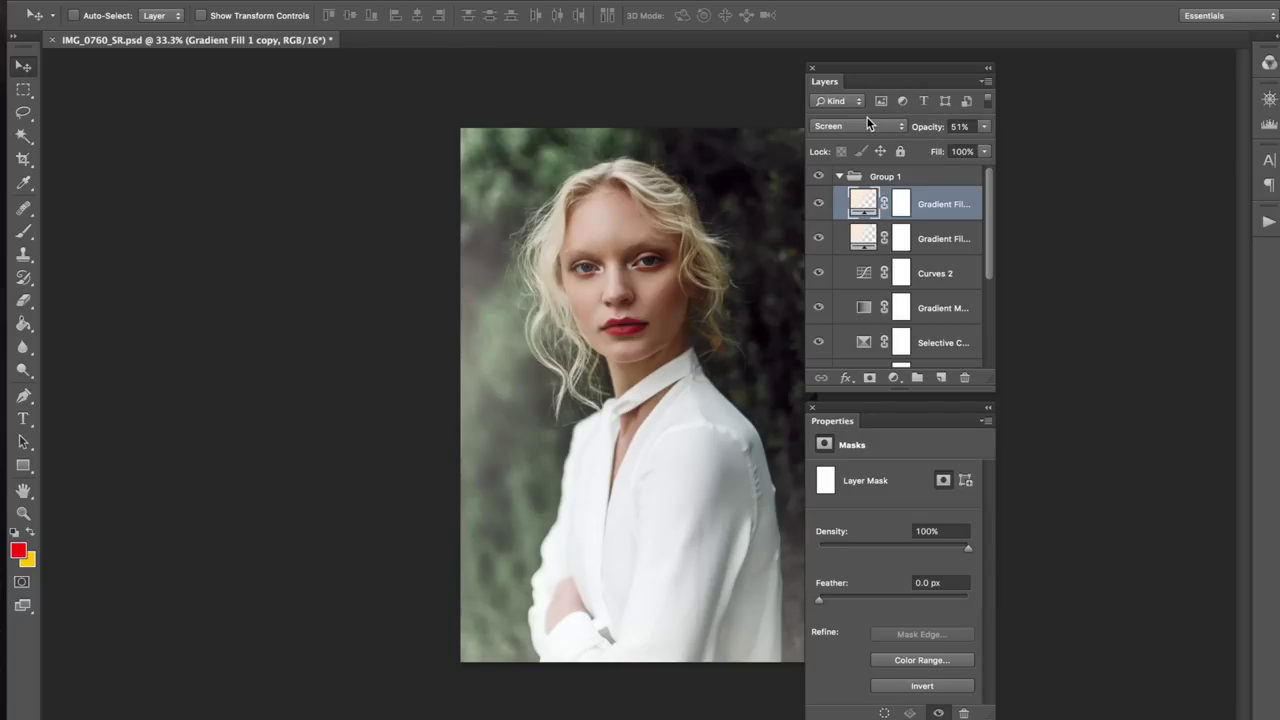
pyautogui.click(866, 126)
pyautogui.click(848, 181)
pyautogui.click(819, 204)
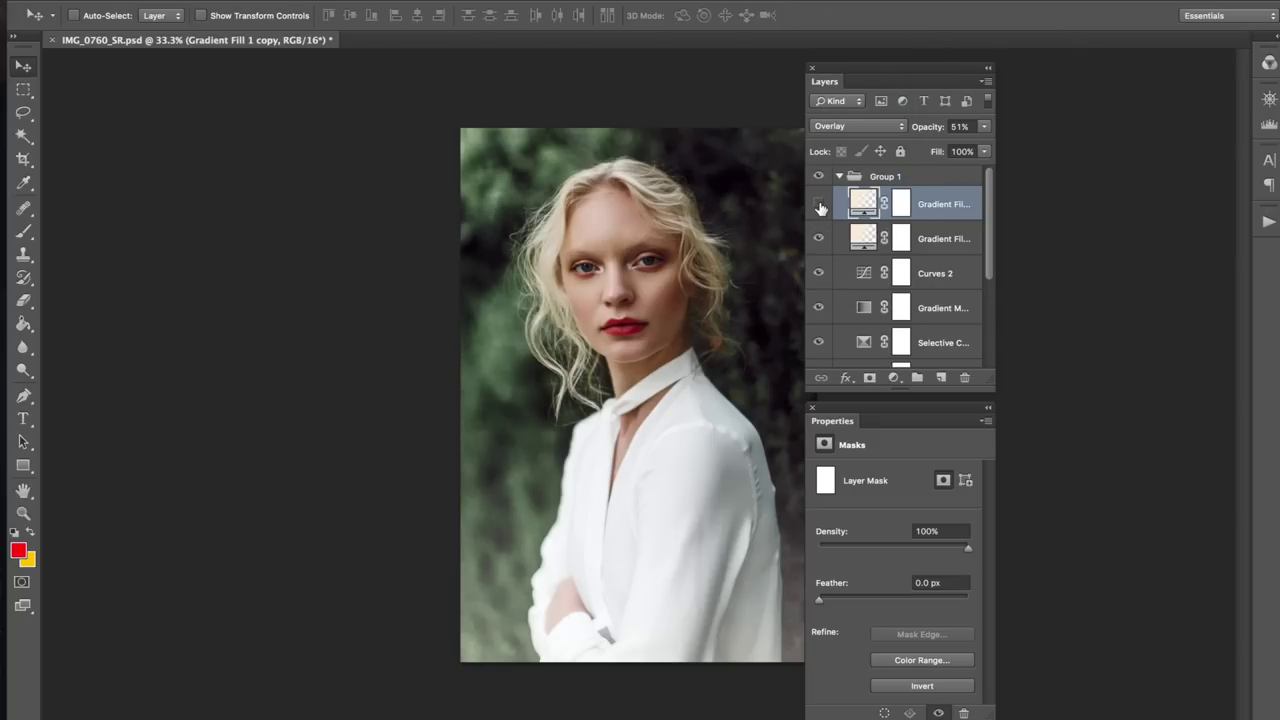
pyautogui.click(819, 204)
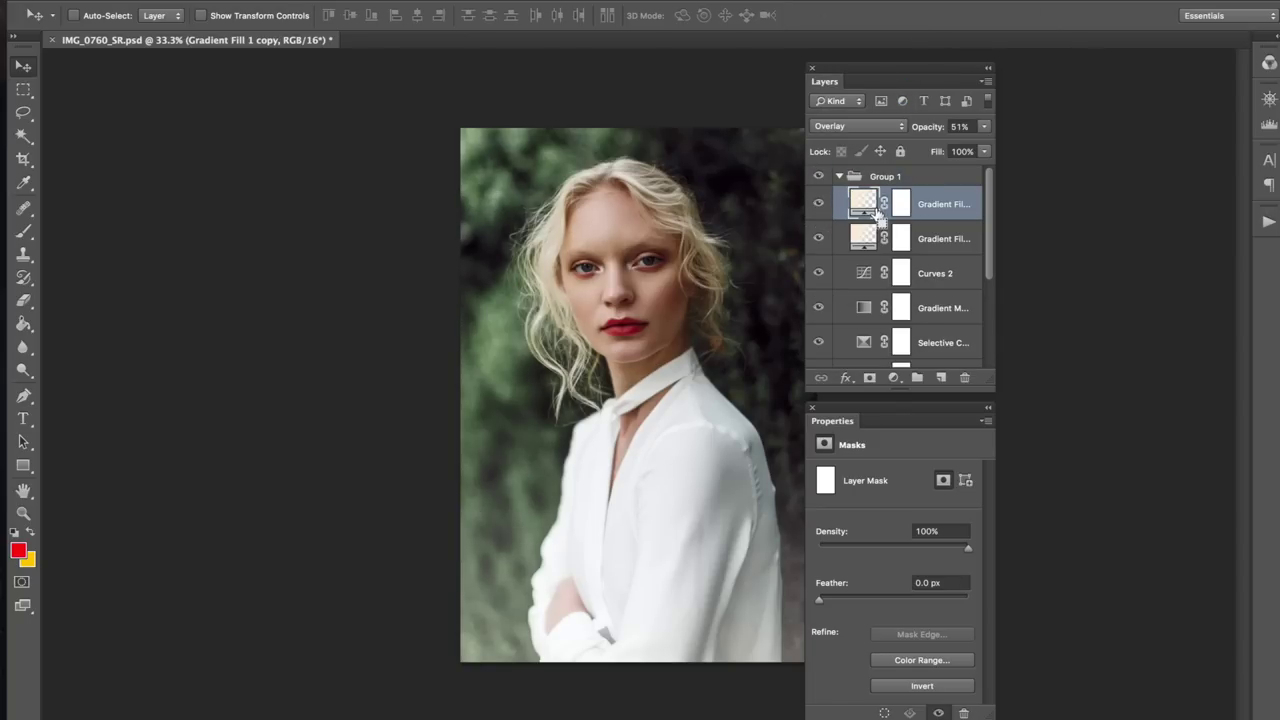
# Duplicate the radial gradient fill and move the new copy's glow to the dark background right of her neck and hair.
pyautogui.hotkey('ctrl', 'j')
pyautogui.doubleClick(860, 203)
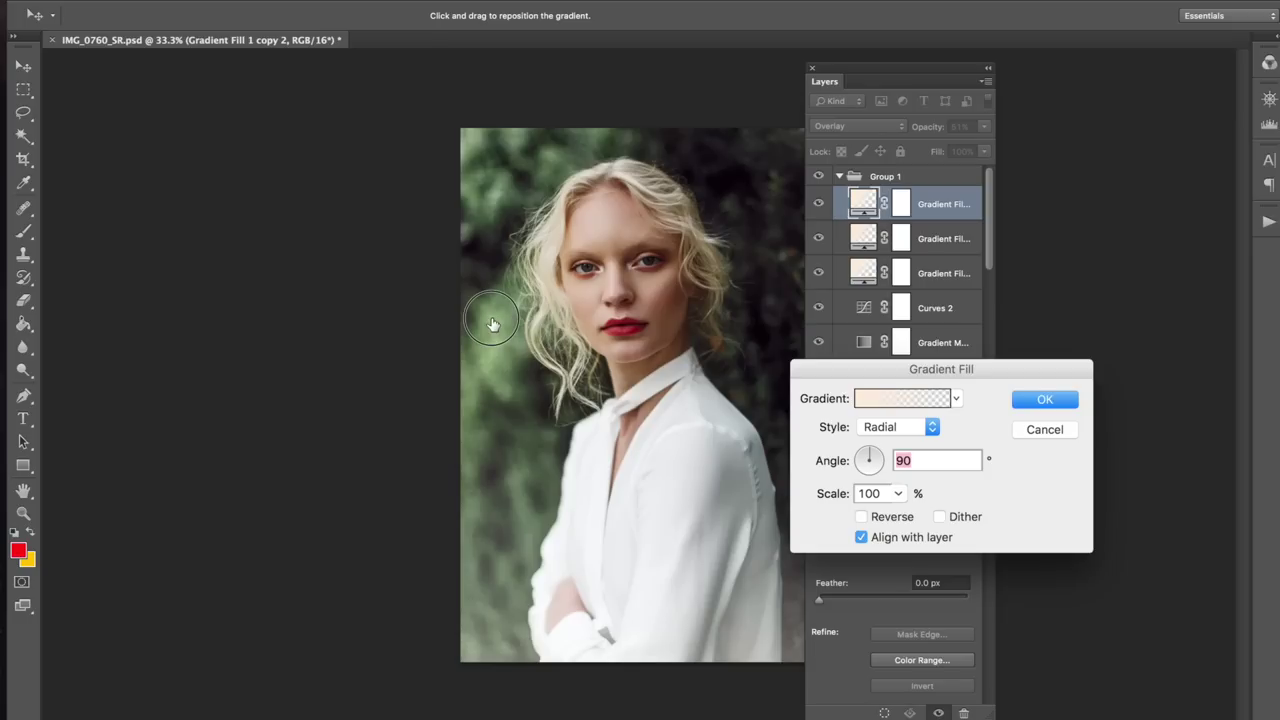
pyautogui.moveTo(724, 247); pyautogui.dragTo(745, 255)
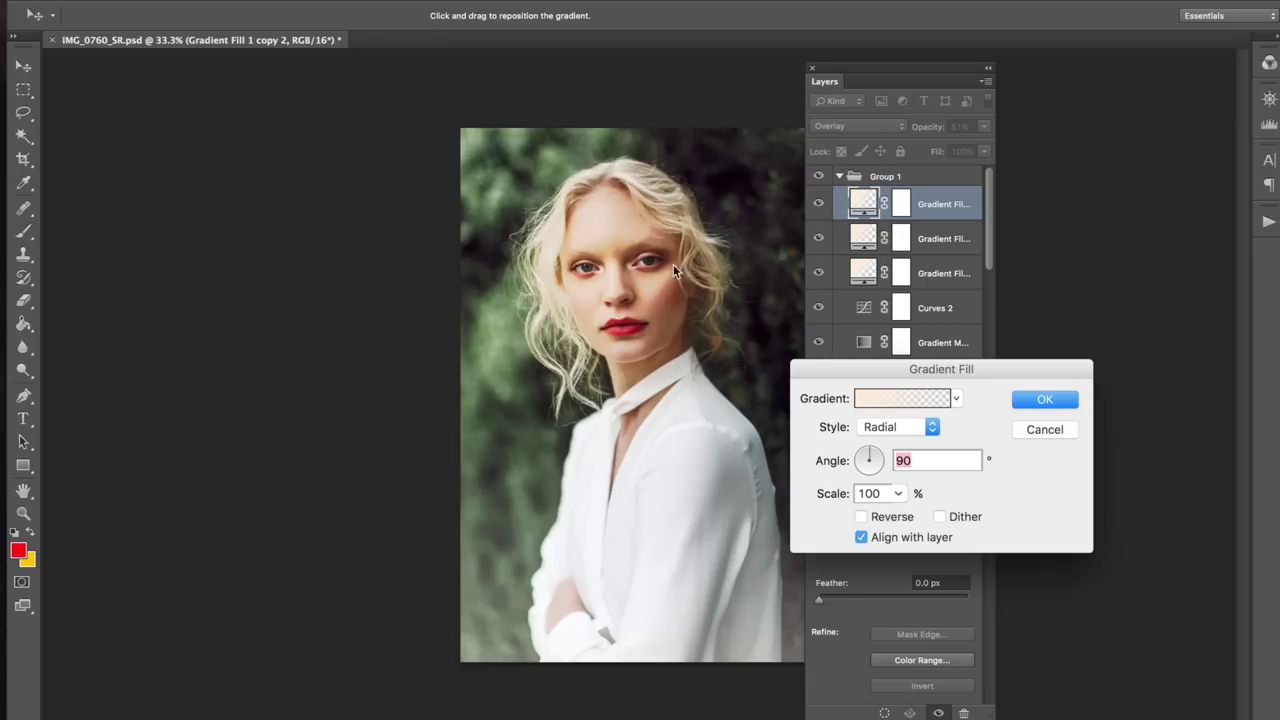
pyautogui.moveTo(585, 283); pyautogui.dragTo(736, 325)
pyautogui.press('Return')
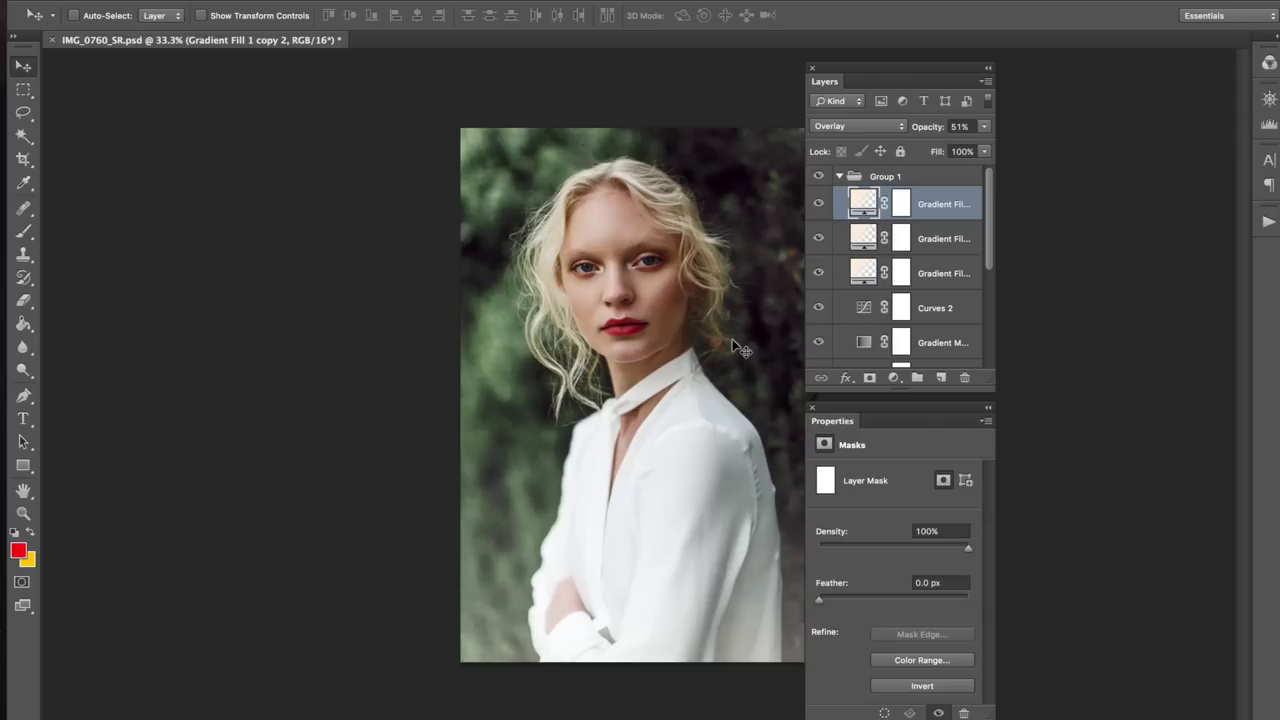
# Raise the newest gradient copy's opacity to 67% after toggling it for comparison, and shift the Layers and Properties panels away from the portrait.
pyautogui.click(819, 204)
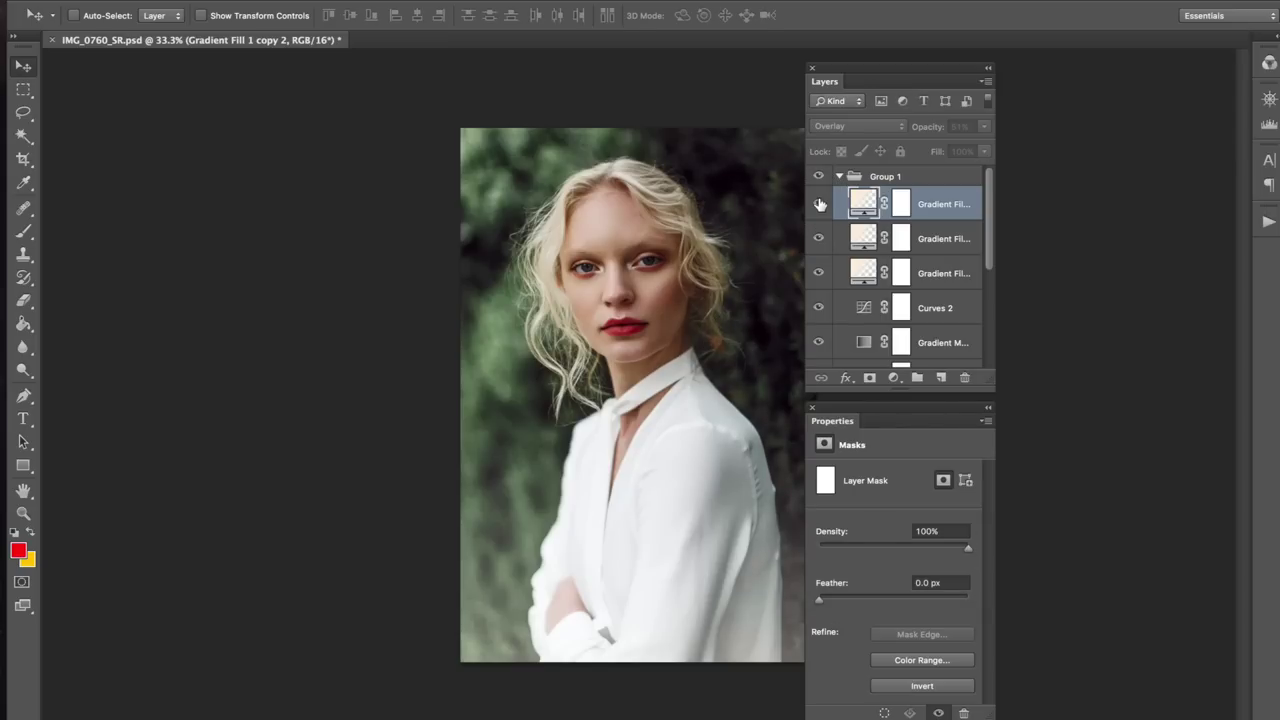
pyautogui.click(819, 204)
pyautogui.moveTo(924, 127); pyautogui.dragTo(938, 128)
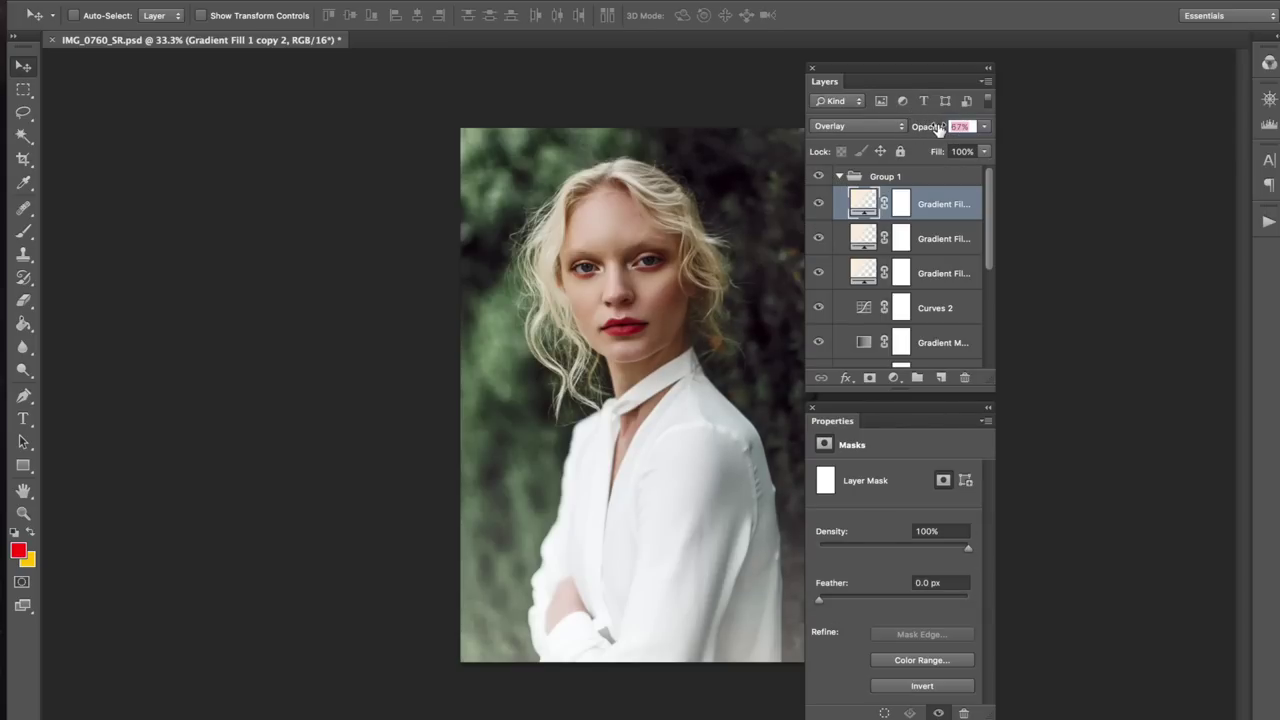
pyautogui.moveTo(908, 70); pyautogui.dragTo(915, 72)
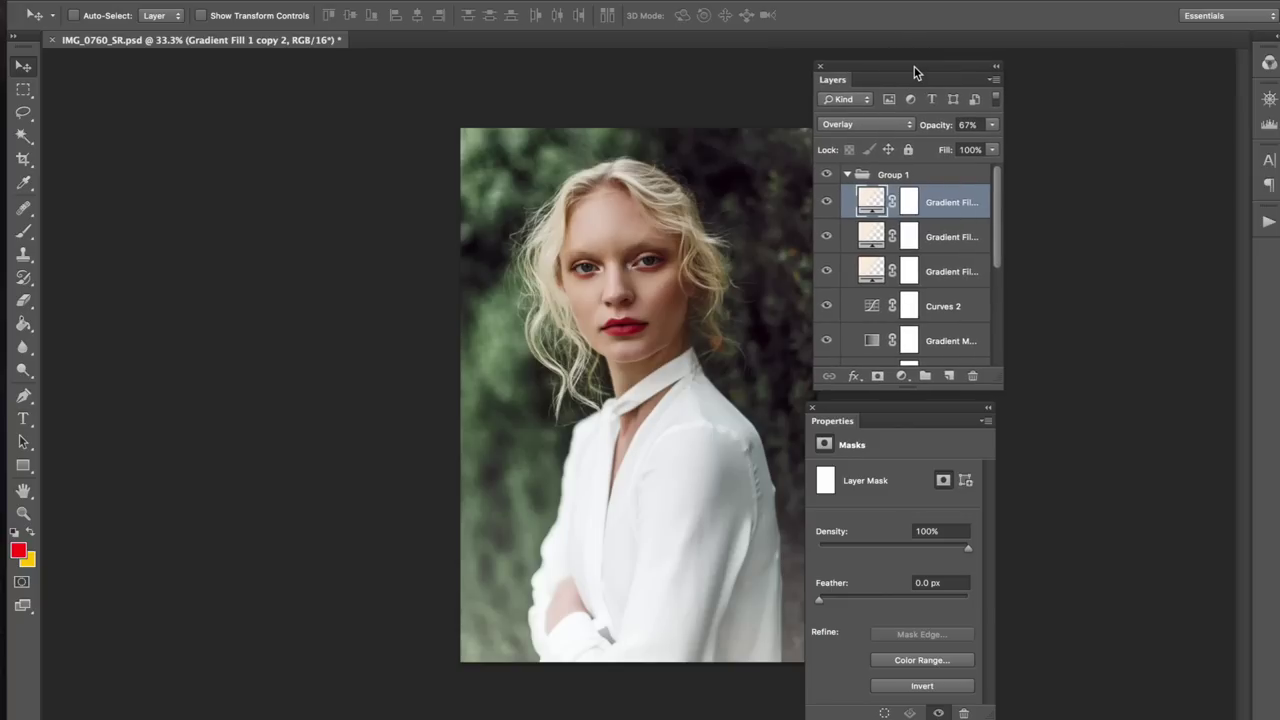
pyautogui.moveTo(862, 420); pyautogui.dragTo(868, 412)
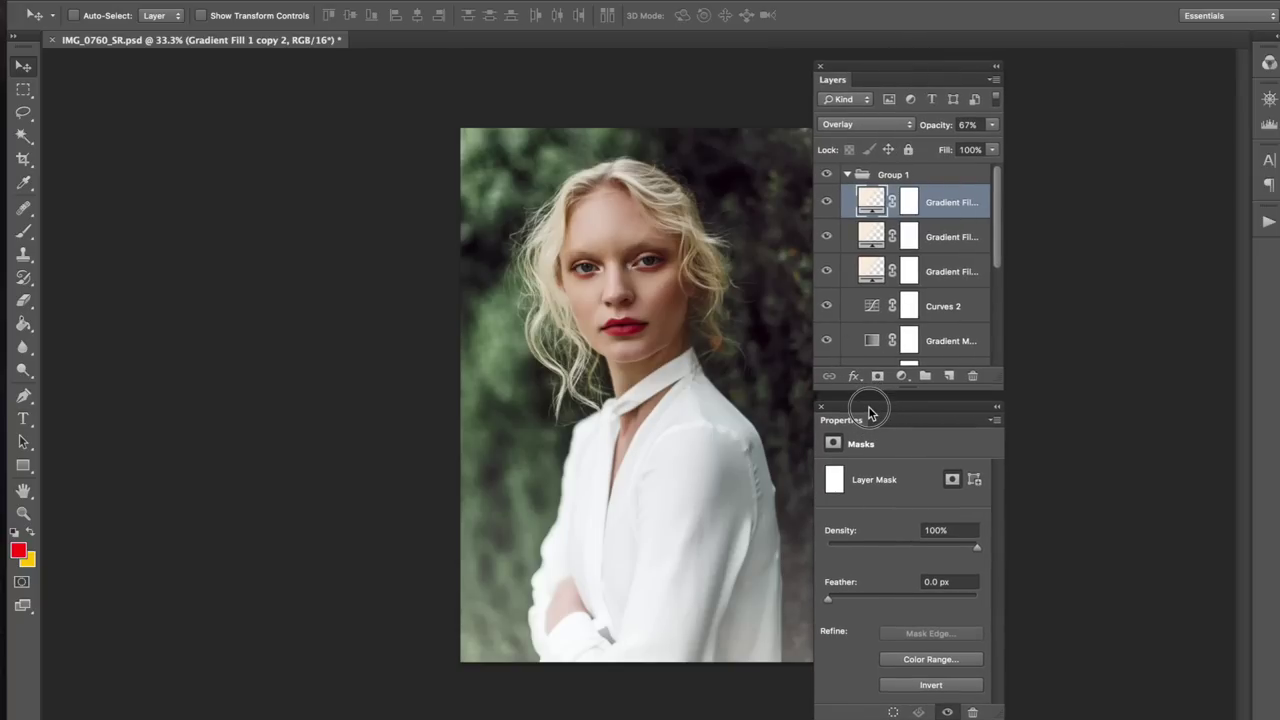
# Compare the image with and without the first radial gradient copy and set that layer's opacity to 54%.
pyautogui.click(825, 235)
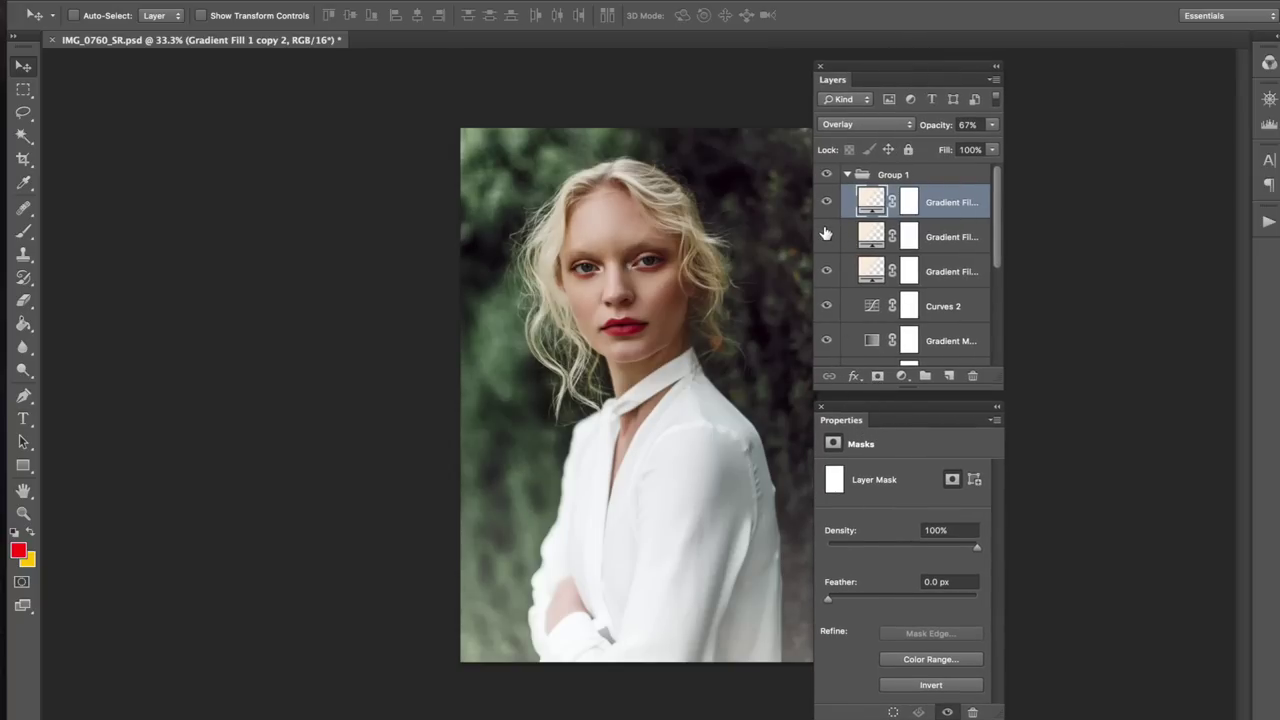
pyautogui.click(825, 235)
pyautogui.click(857, 242)
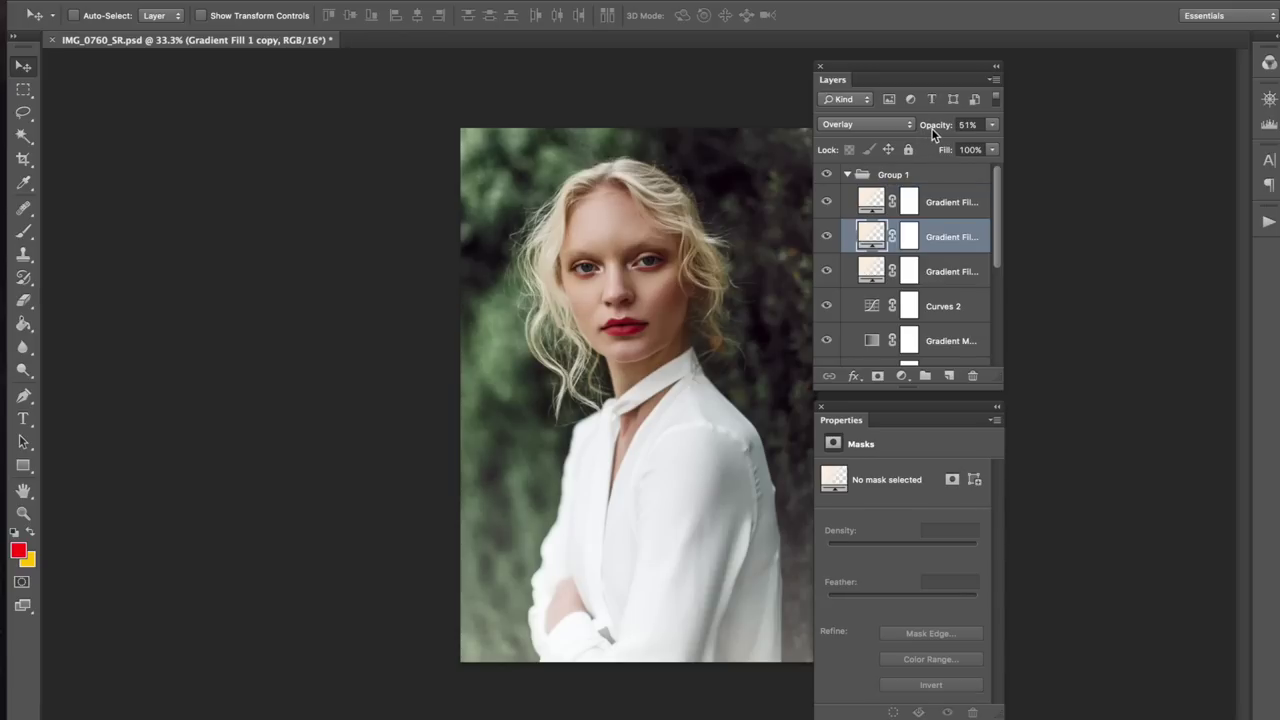
pyautogui.moveTo(936, 128); pyautogui.dragTo(939, 127)
# Compare the portrait with and without Group 1, then collapse the group and move the Layers panel clear of the image.
pyautogui.click(826, 177)
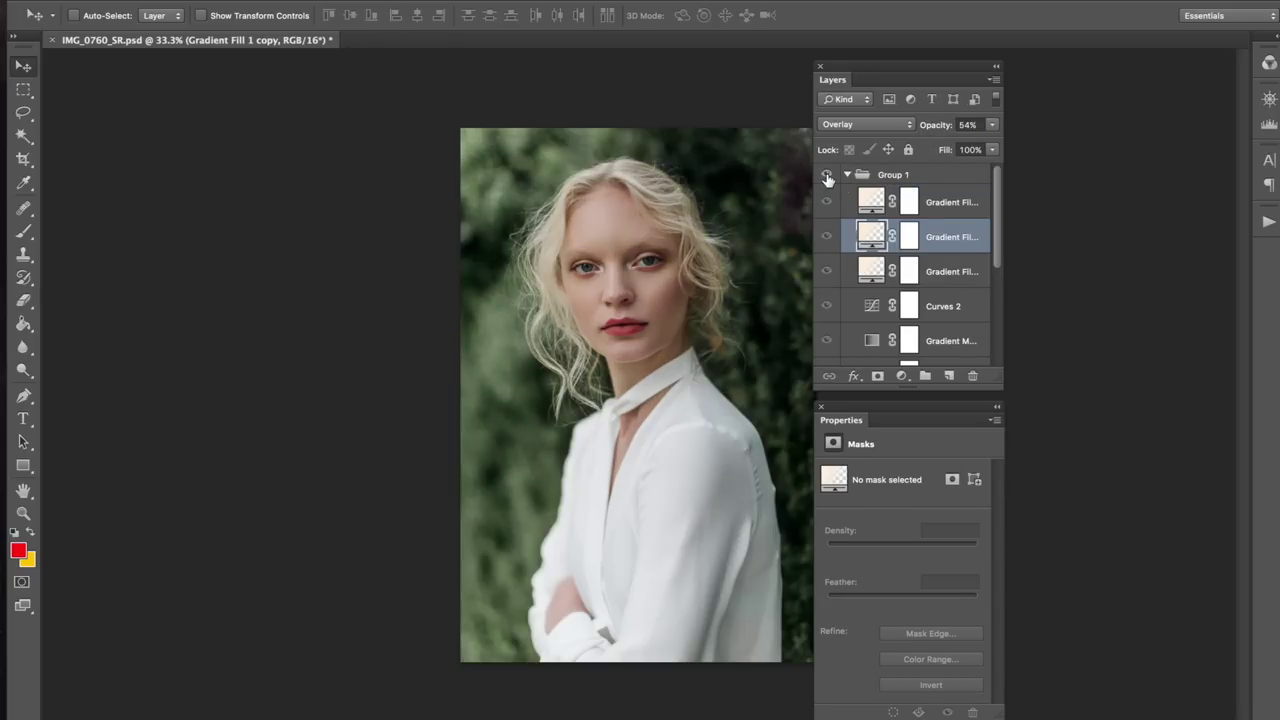
pyautogui.click(826, 177)
pyautogui.click(826, 177)
pyautogui.click(826, 177)
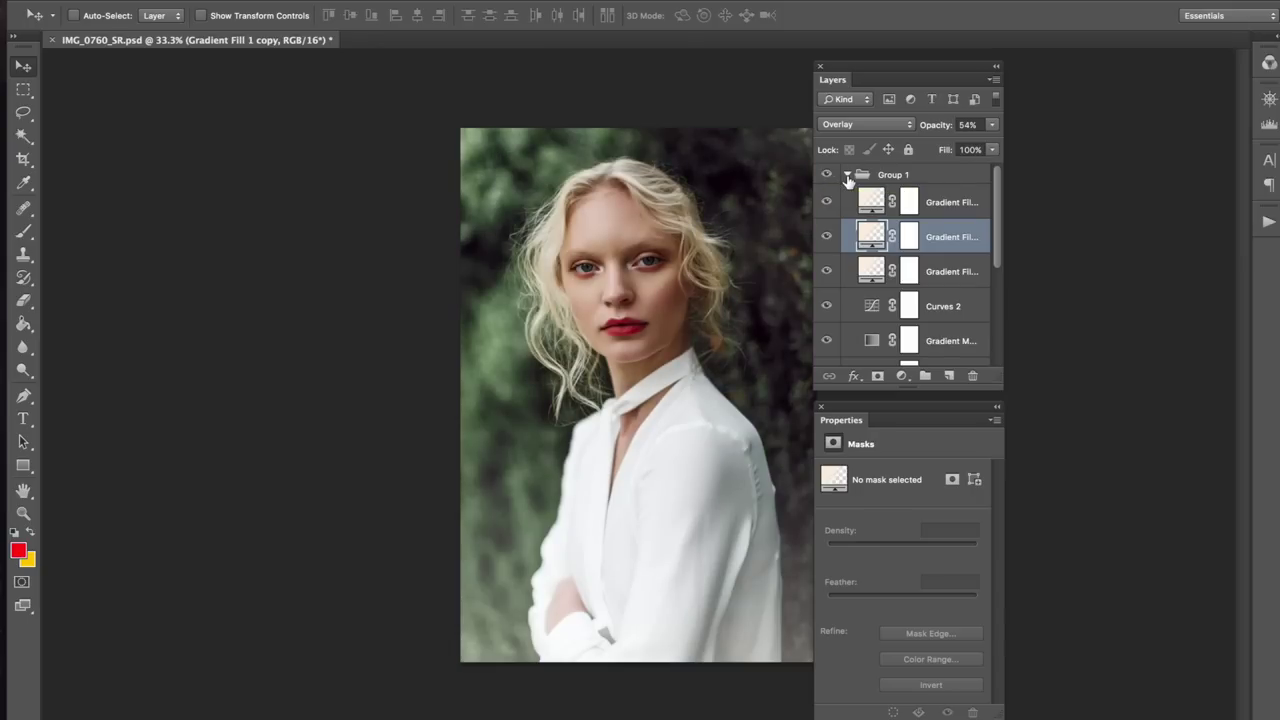
pyautogui.click(847, 175)
pyautogui.moveTo(864, 73); pyautogui.dragTo(887, 73)
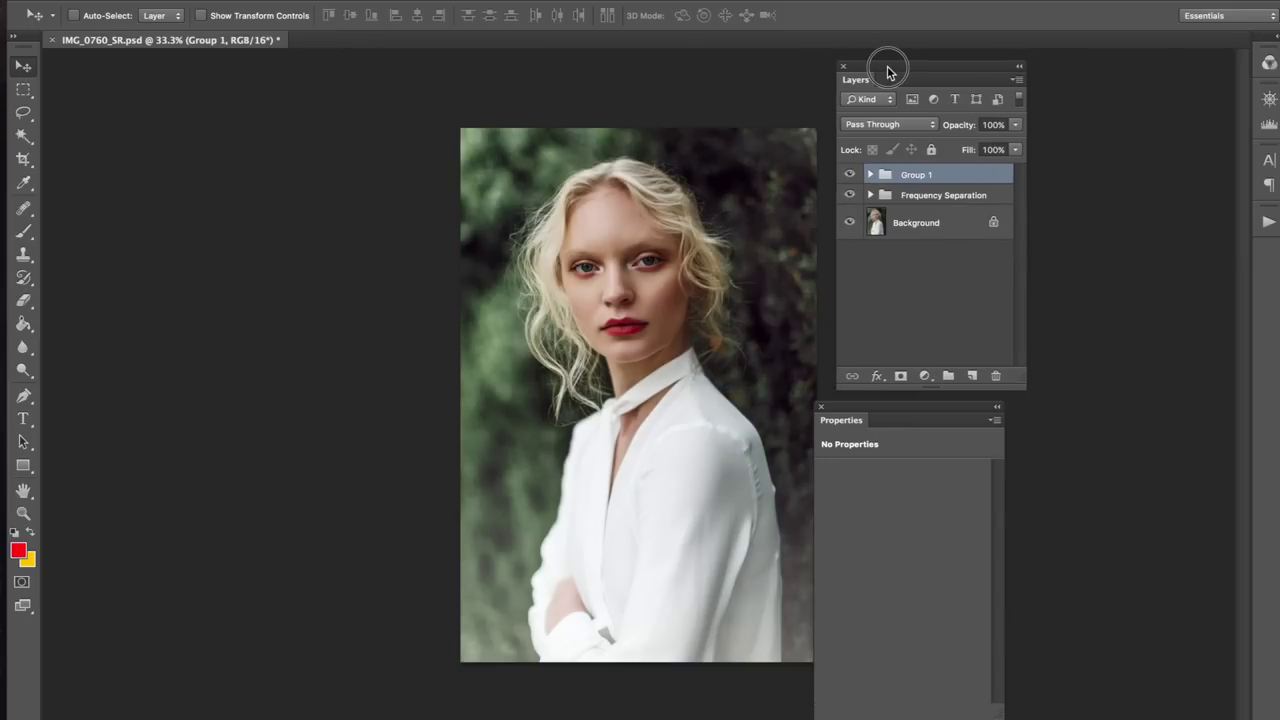
# Place the Properties panel directly beneath the Layers panel, clear of the portrait, and inspect the graded image at 50% zoom.
pyautogui.moveTo(833, 415); pyautogui.dragTo(858, 413)
pyautogui.press('super+plus')
pyautogui.hotkey('ctrl', '+')
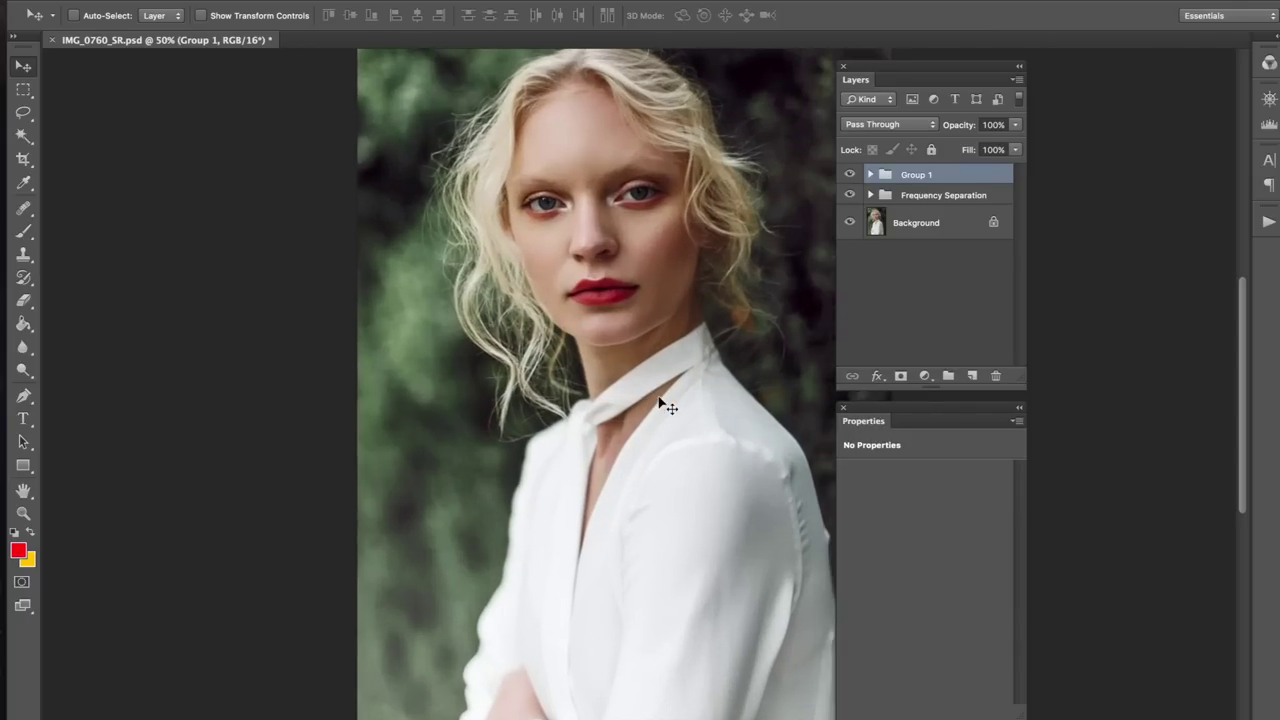
pyautogui.hotkey('ctrl', '-')
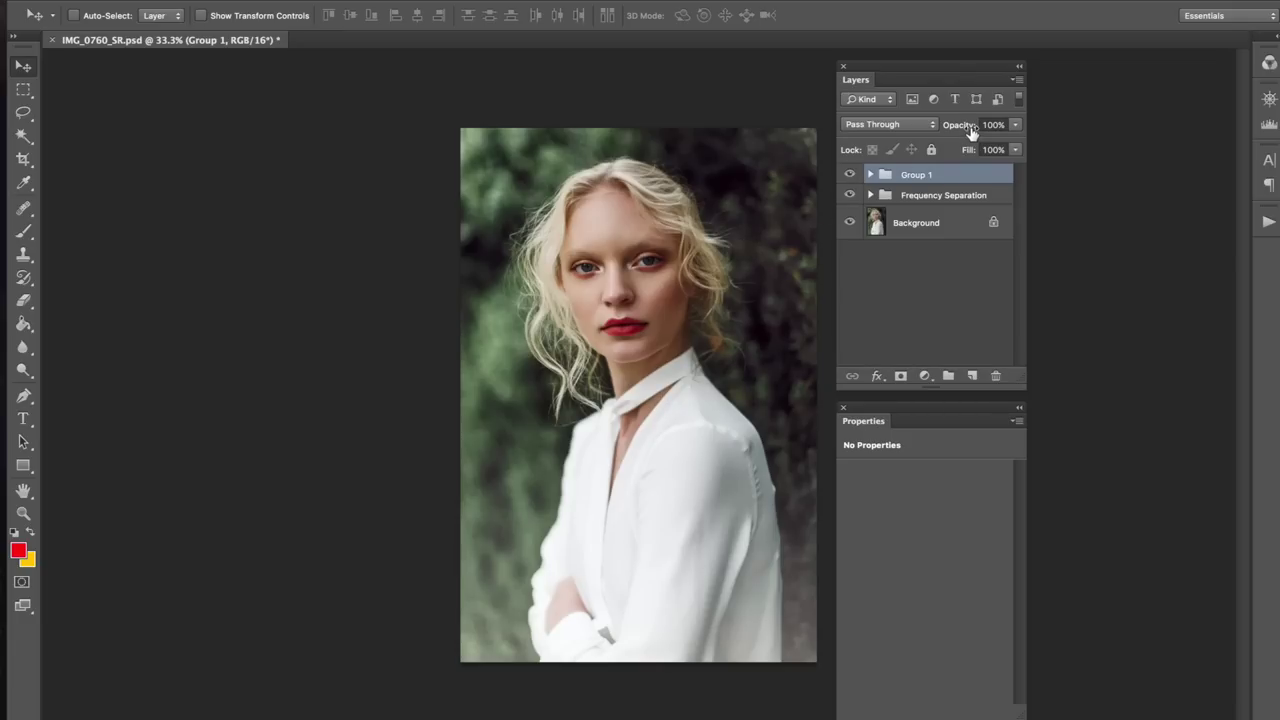
# Test Group 1's opacity, leaving it at 100%, and compare the portrait with and without the group at full view and at 50% zoom.
pyautogui.moveTo(963, 129); pyautogui.dragTo(1094, 128)
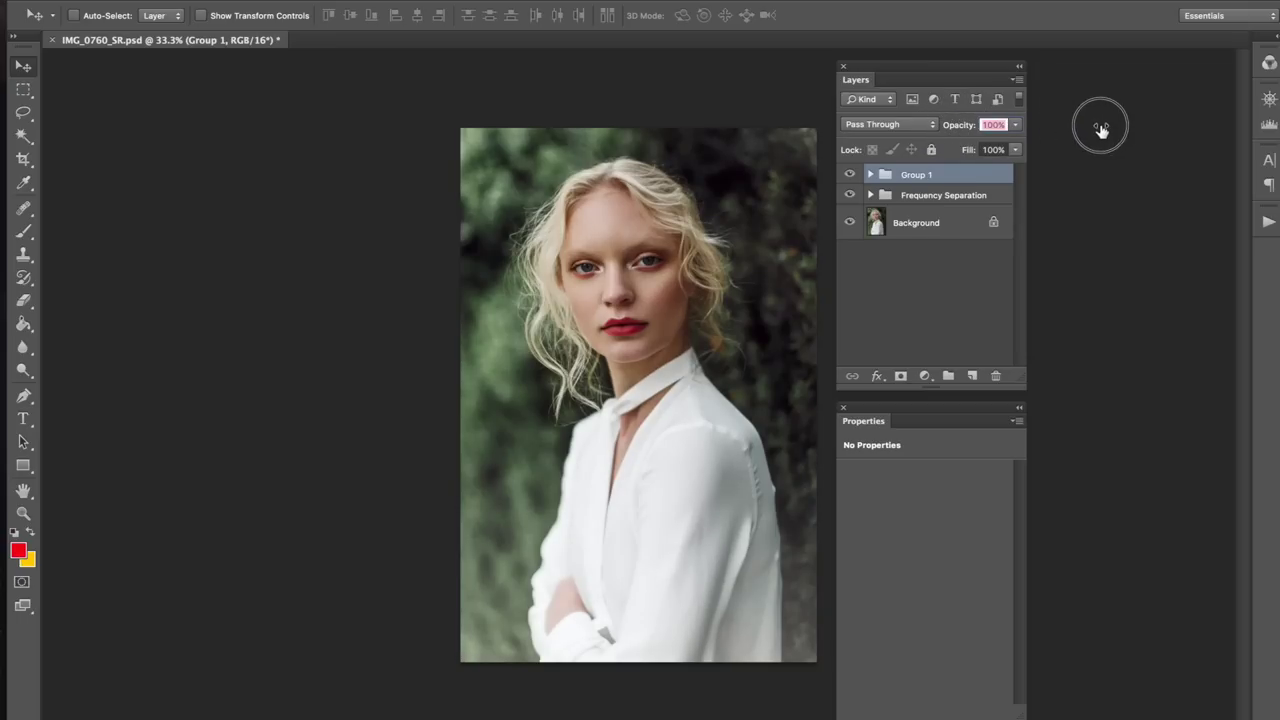
pyautogui.click(852, 179)
pyautogui.click(852, 179)
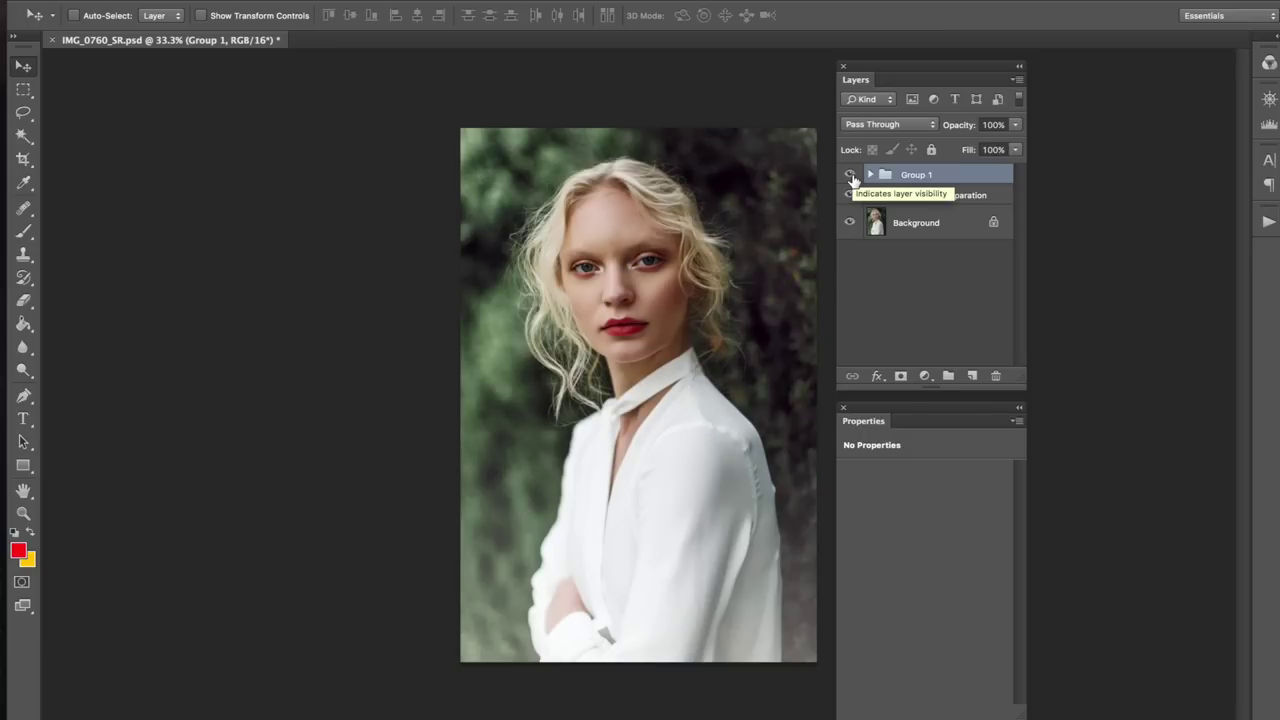
pyautogui.press('super+plus')
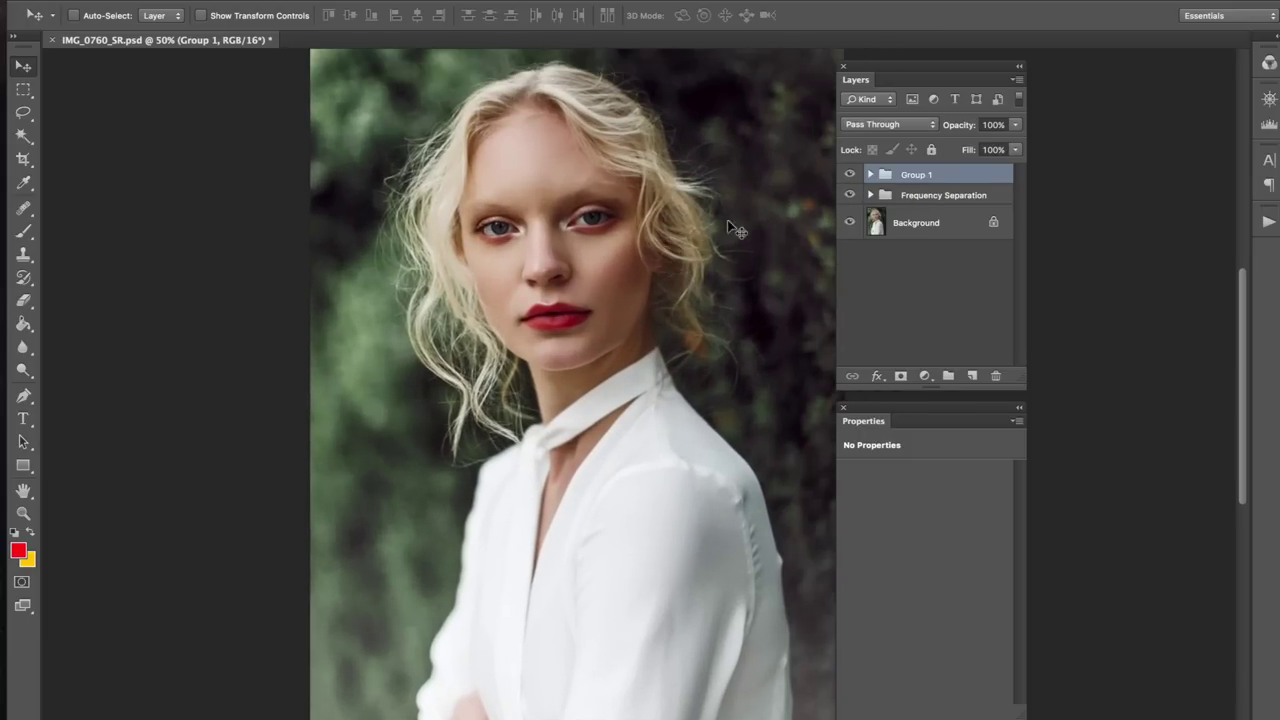
pyautogui.click(852, 177)
pyautogui.click(851, 177)
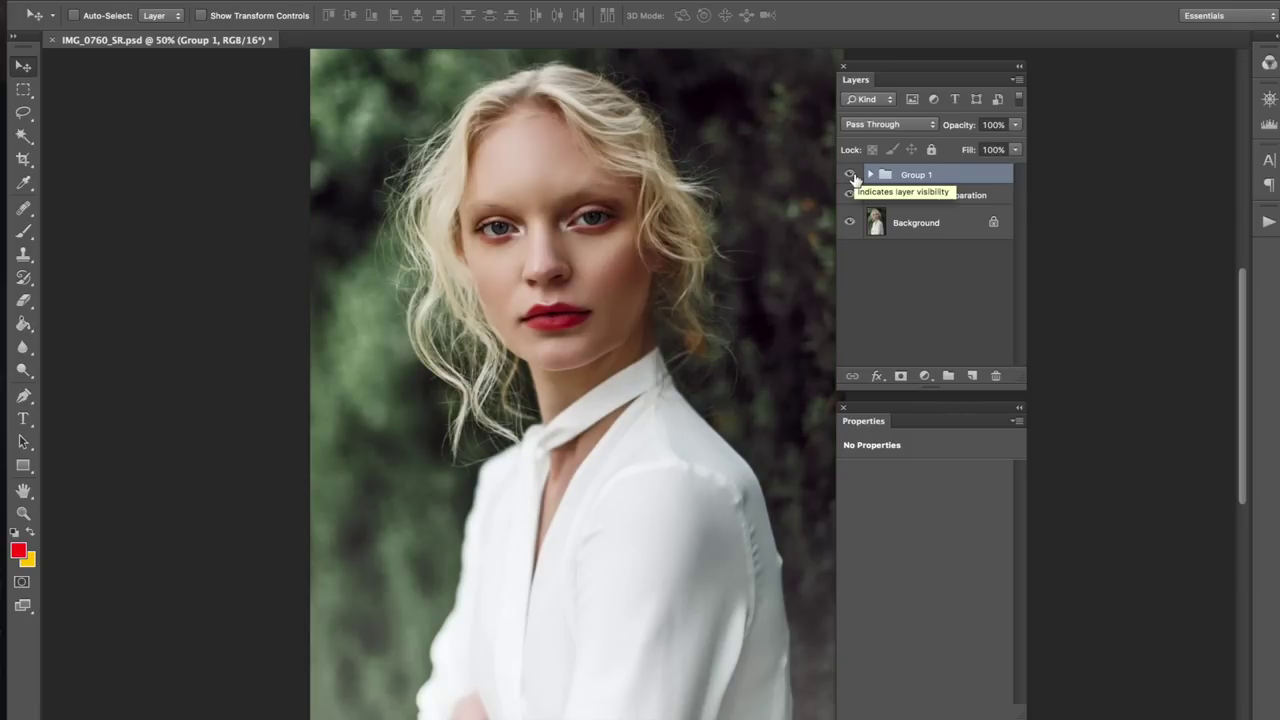